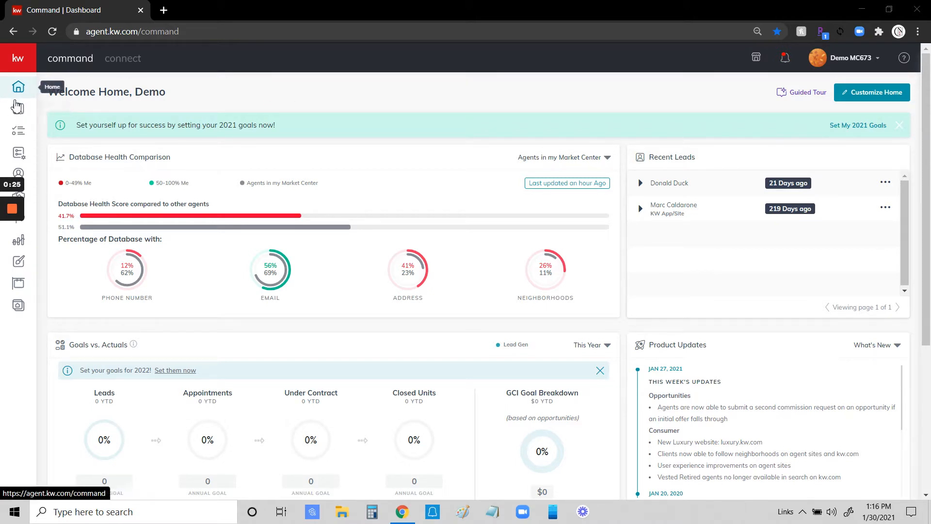
Go from the dashboard to the Contacts page listing all 34 contacts.
left_click(31, 60)
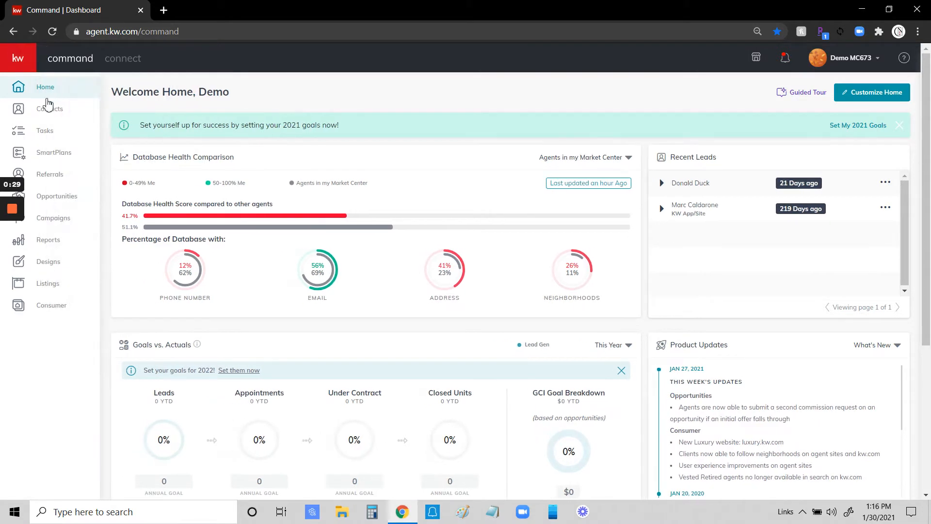
left_click(50, 115)
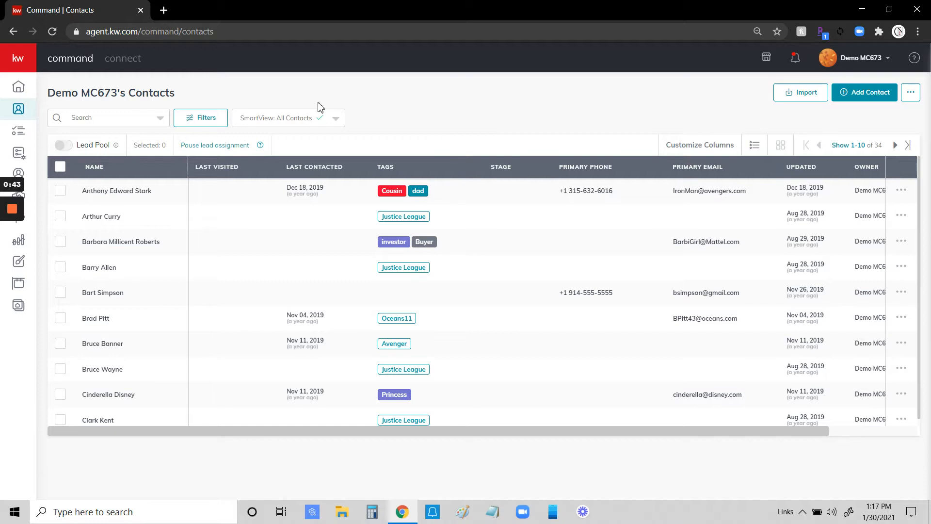
Check the search box's scope options, then bring up the Filters panel.
left_click(85, 118)
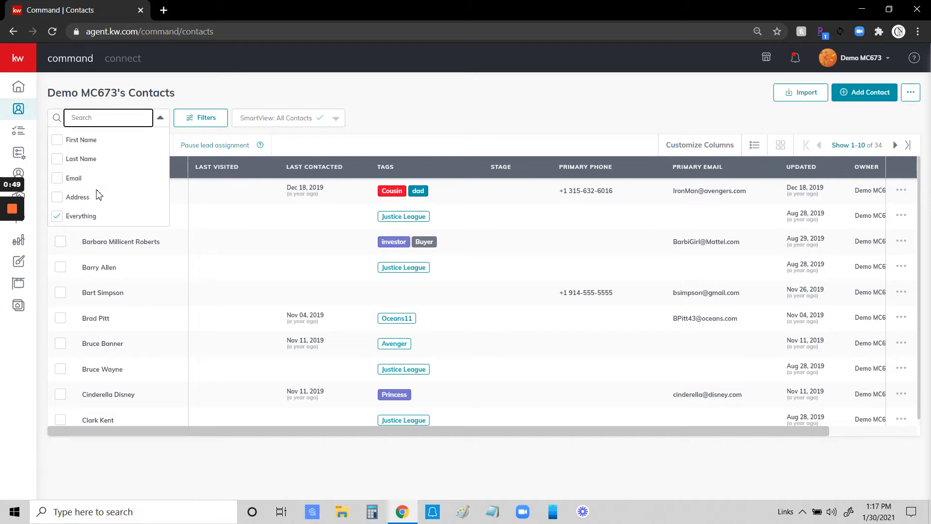
left_click(104, 118)
left_click(108, 106)
left_click(201, 120)
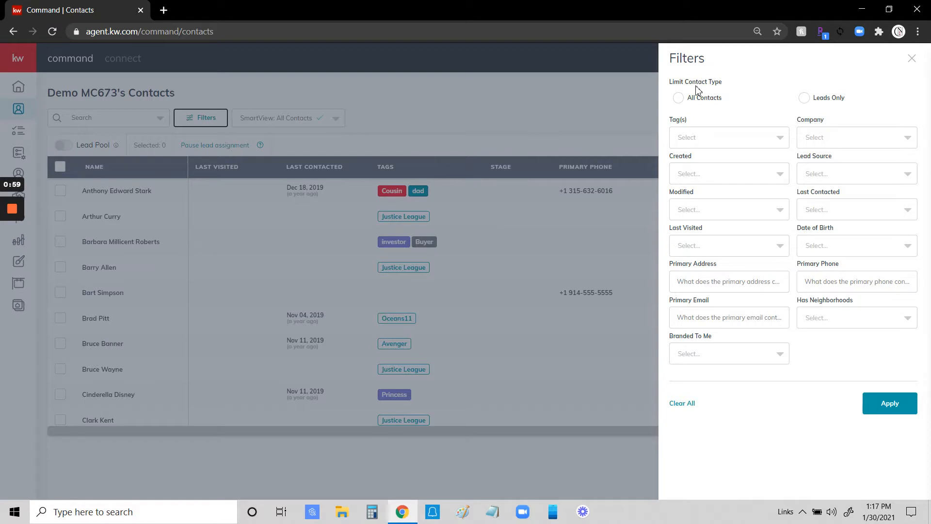
Switch contact type from Leads Only to All Contacts and browse the tag list without choosing one.
left_click(804, 99)
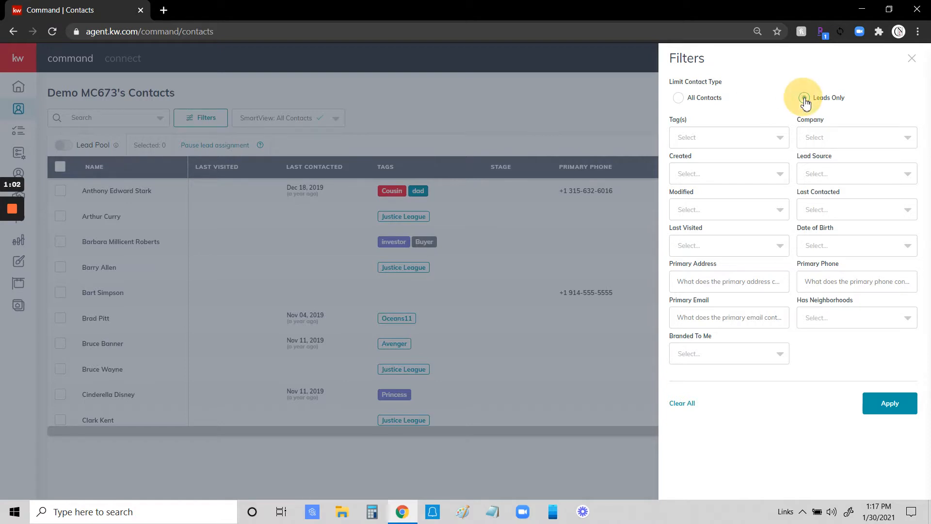
left_click(680, 98)
left_click(752, 88)
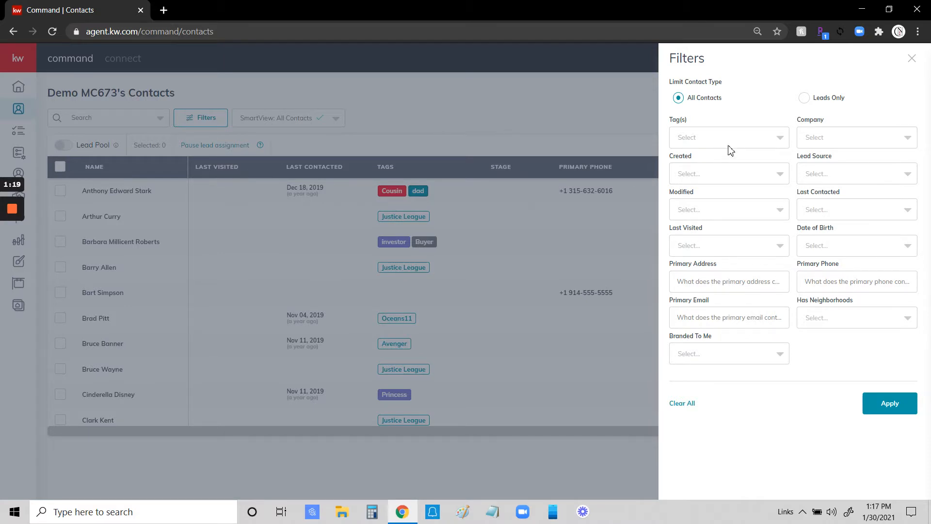
left_click(755, 139)
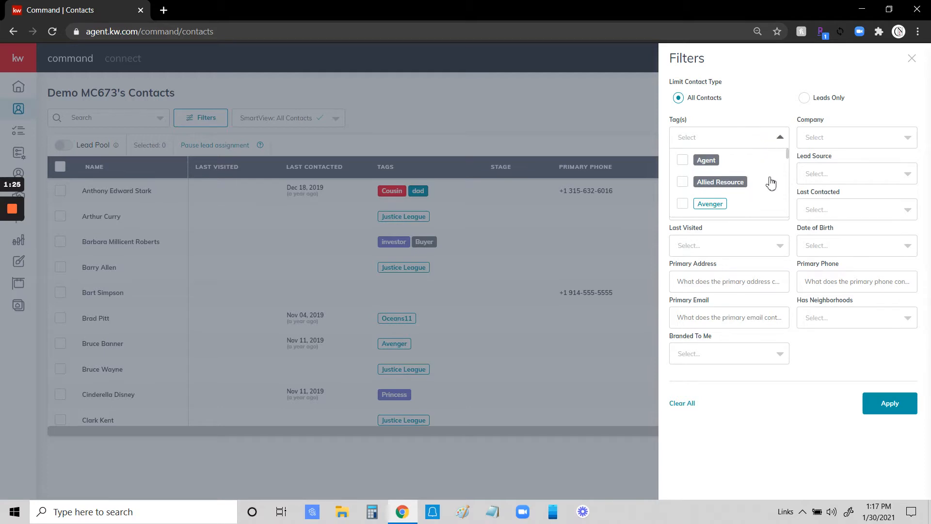
scroll(771, 183, "down", 2)
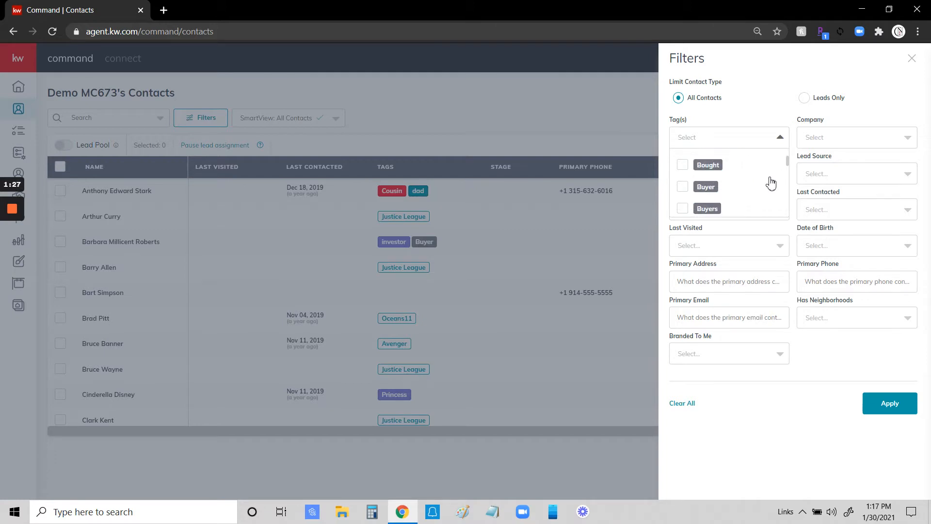
scroll(772, 184, "down", 3)
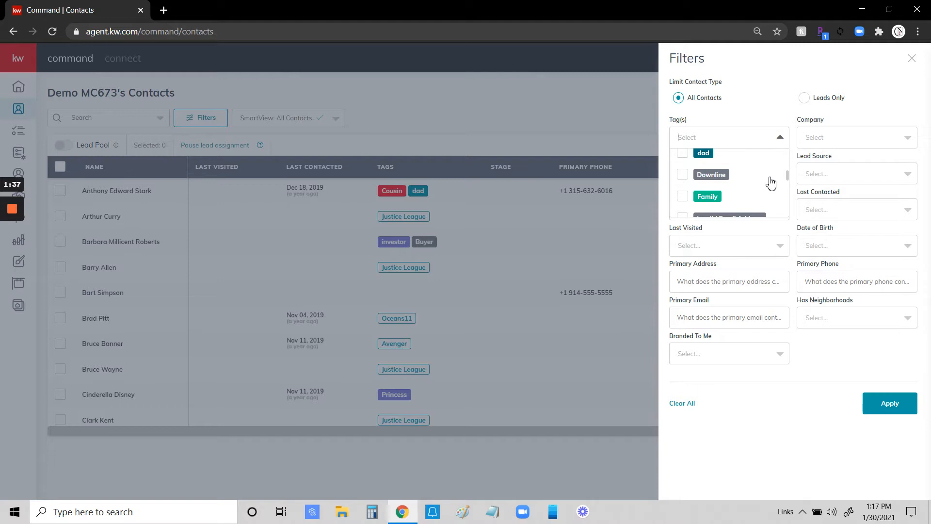
scroll(772, 184, "down", 3)
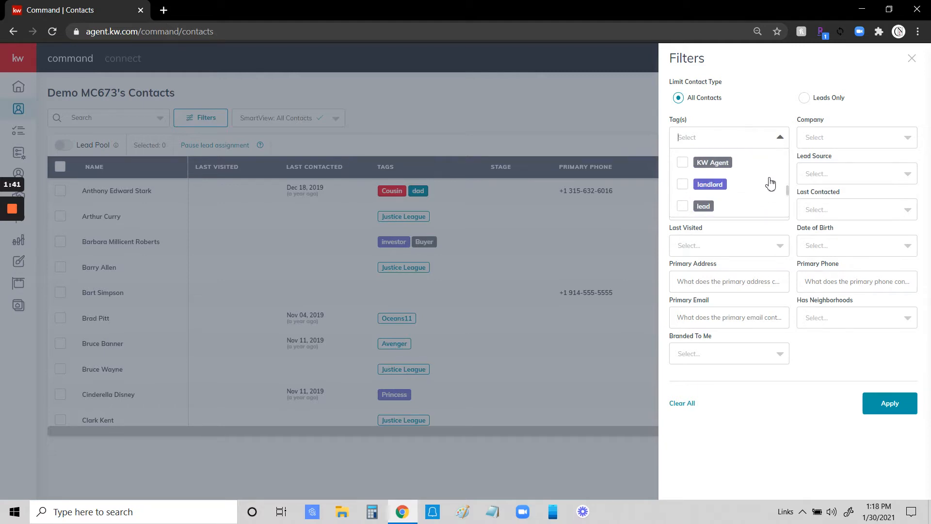
left_click(737, 120)
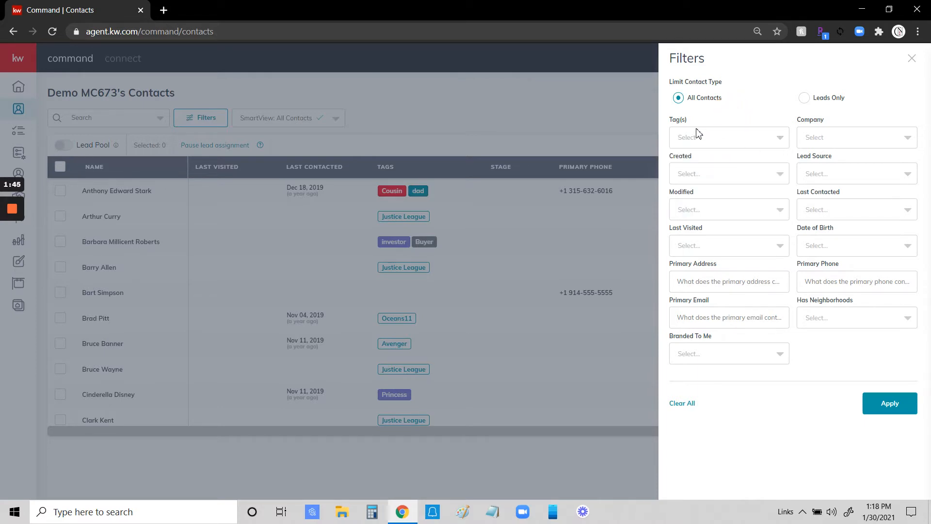
left_click(904, 141)
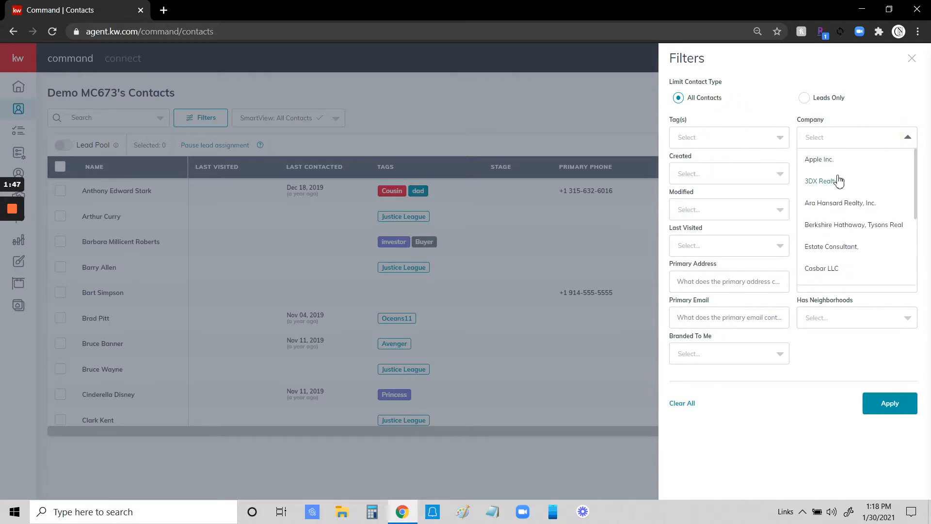
left_click(859, 122)
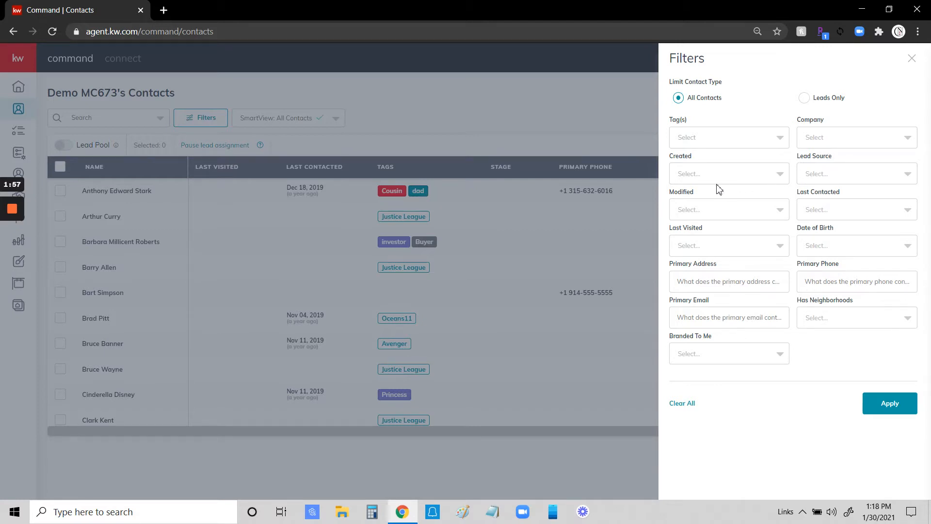
left_click(860, 175)
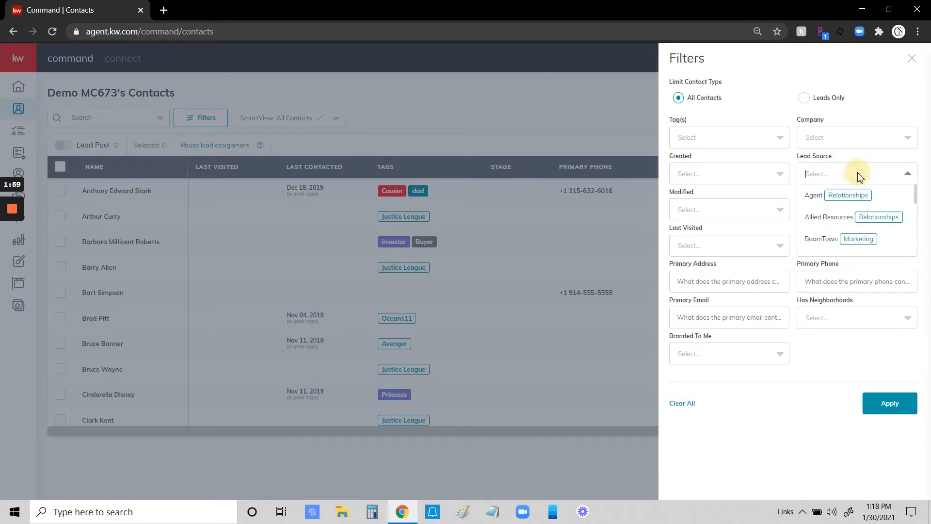
left_click(862, 176)
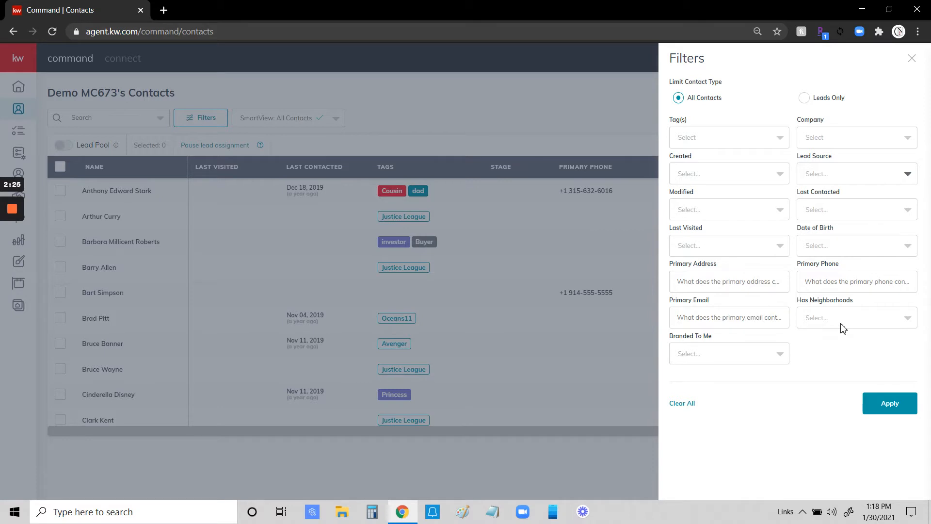
Try Has Neighborhoods set to No, then close the Filters pane to show all 34 contacts.
left_click(868, 319)
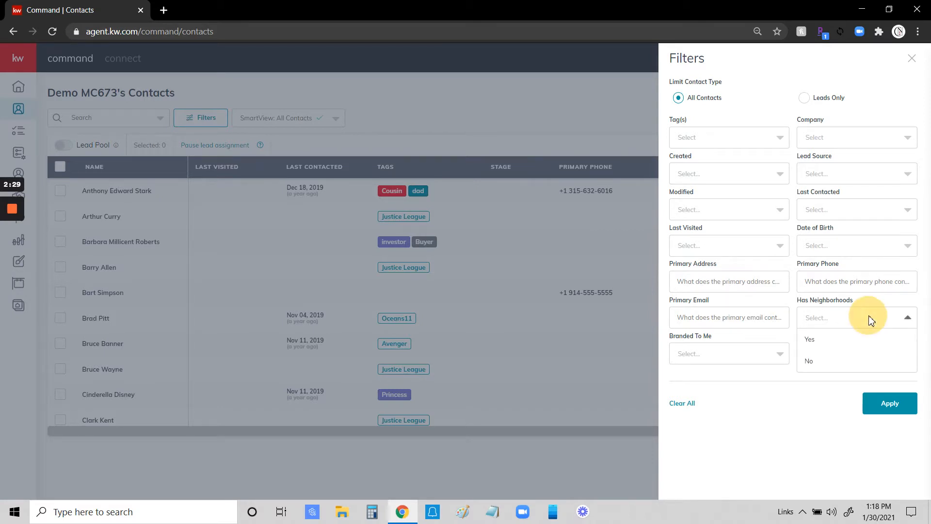
left_click(807, 362)
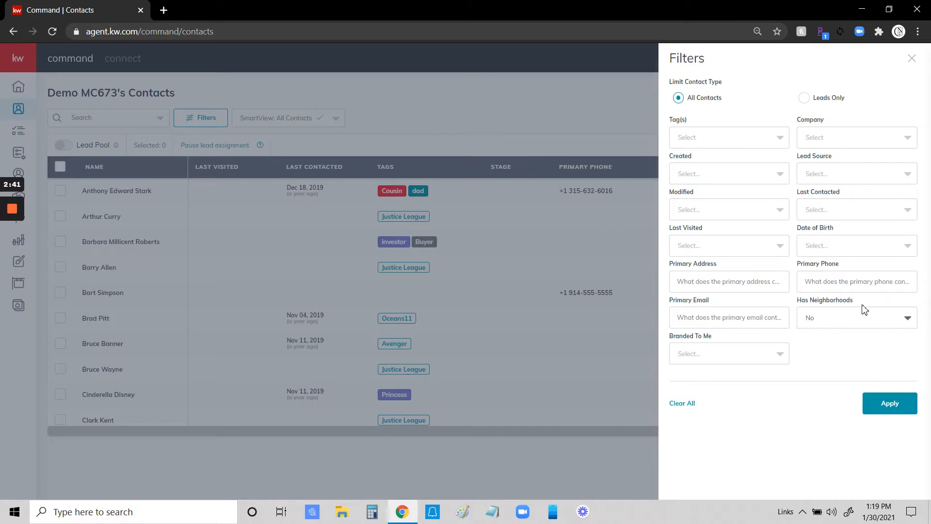
left_click(873, 322)
left_click(796, 424)
left_click(910, 60)
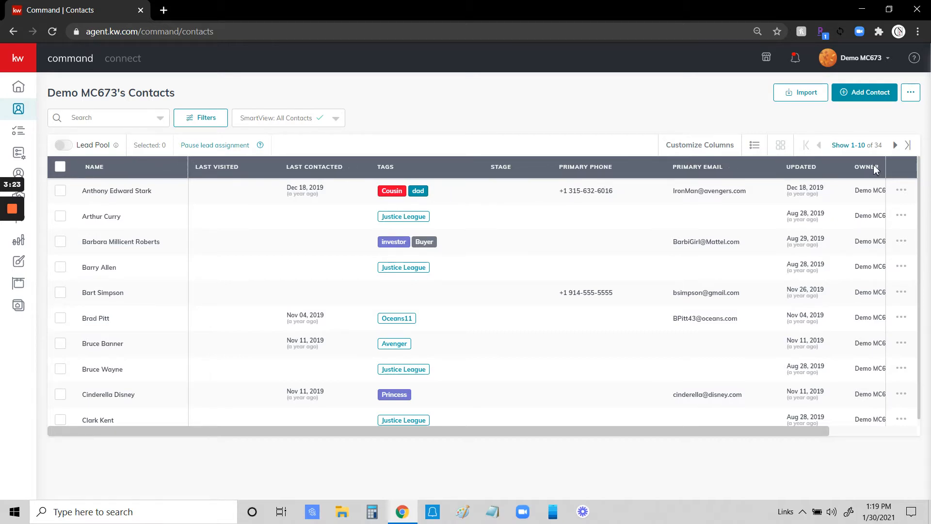
left_click(336, 121)
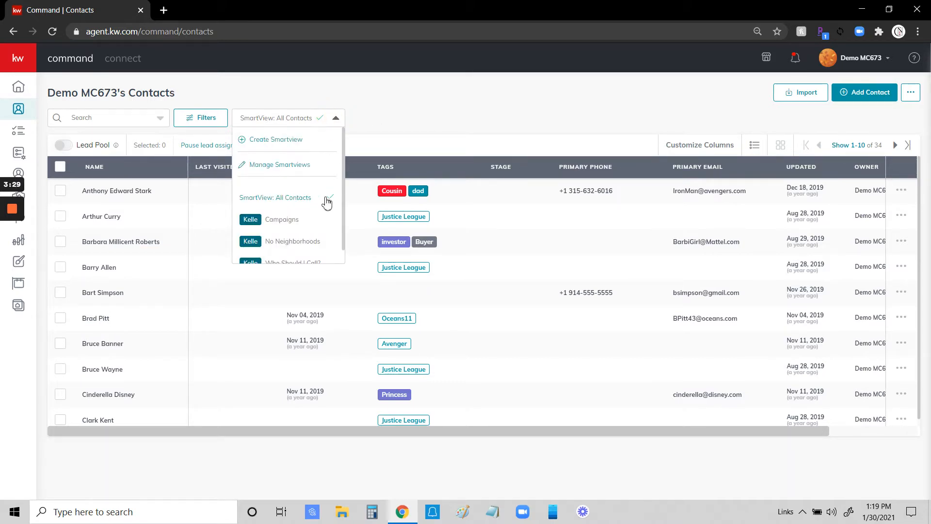
scroll(325, 204, "down", 1)
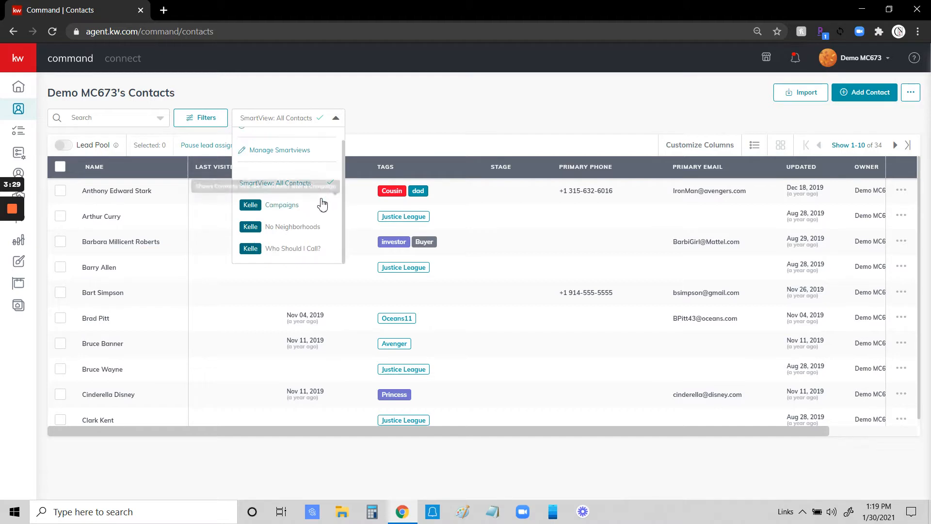
left_click(291, 231)
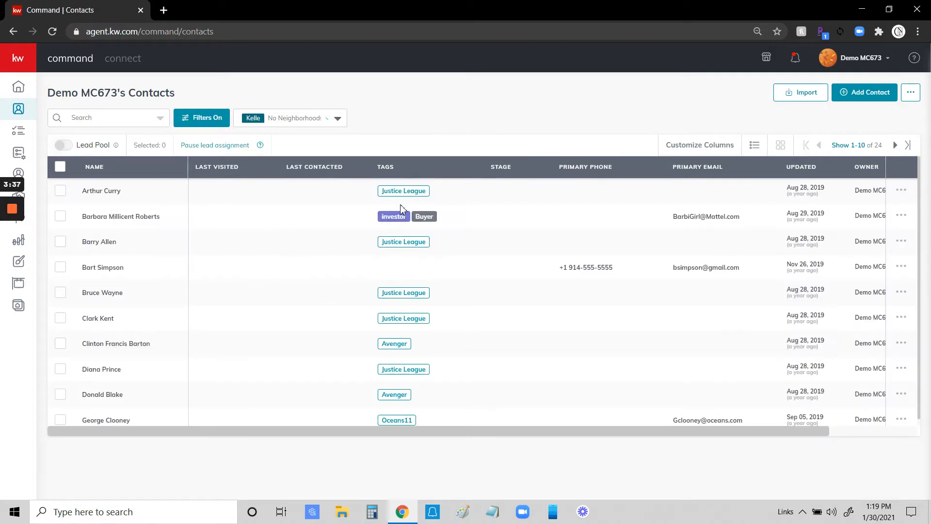
left_click(339, 120)
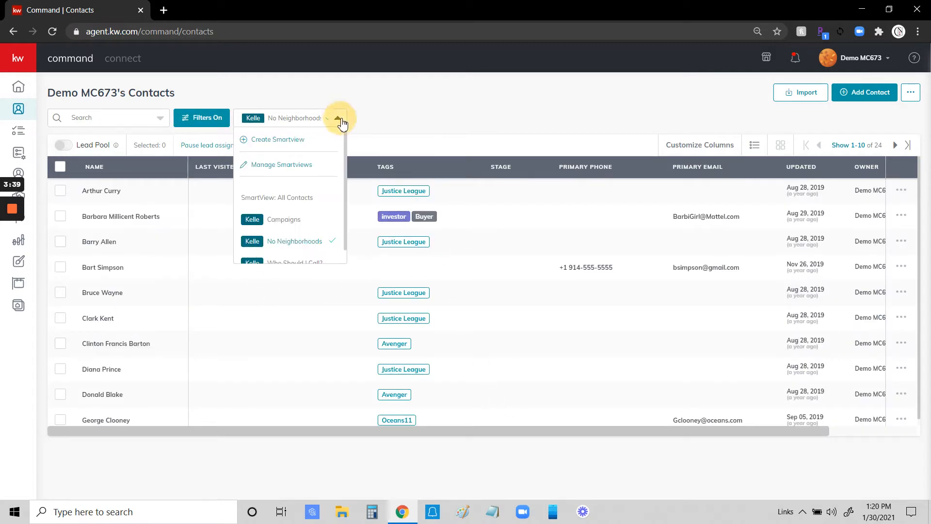
left_click(285, 221)
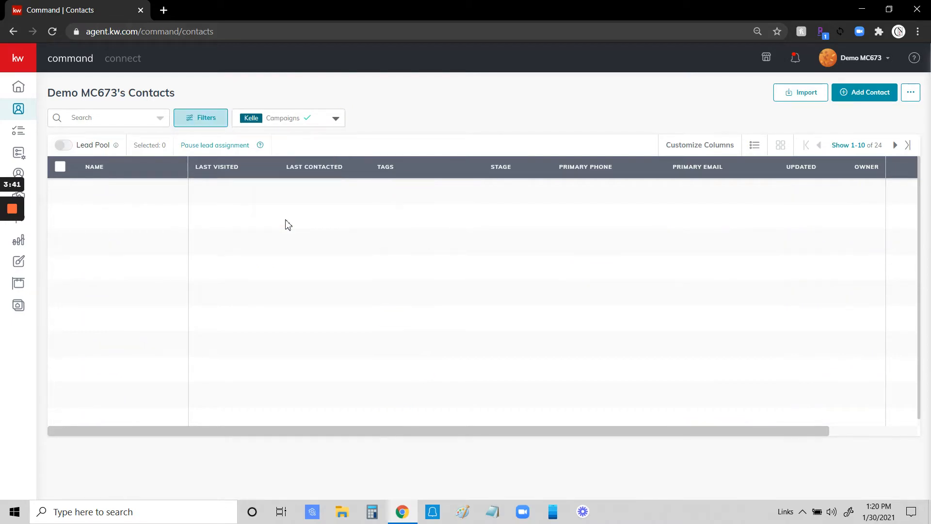
left_click(336, 120)
scroll(311, 228, "down", 1)
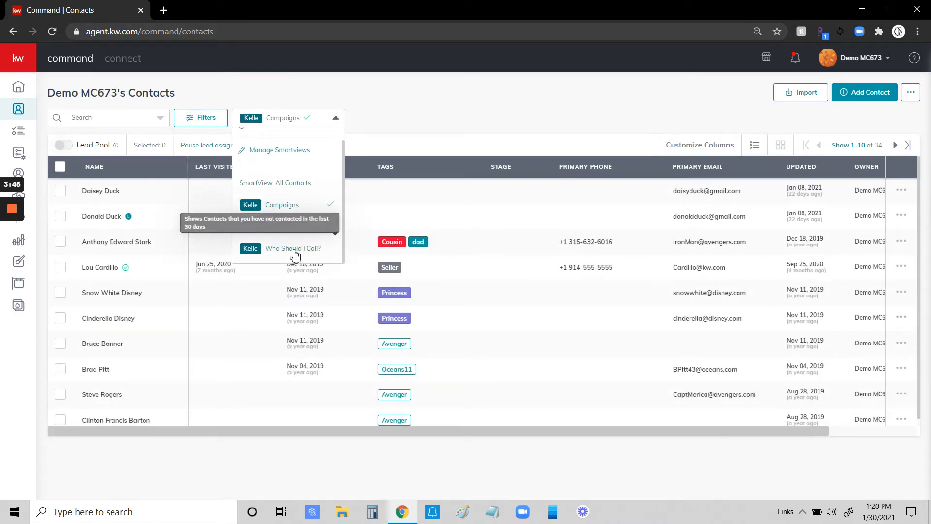
left_click(294, 248)
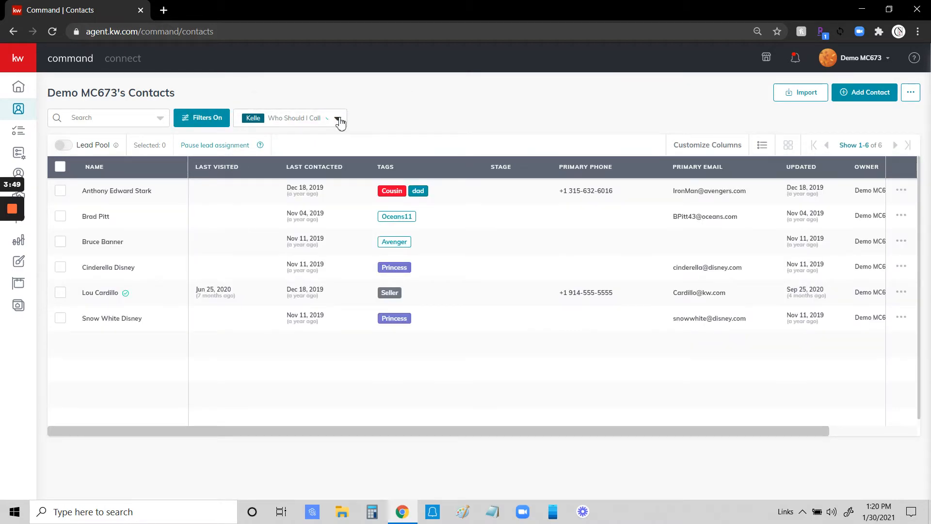
left_click(339, 119)
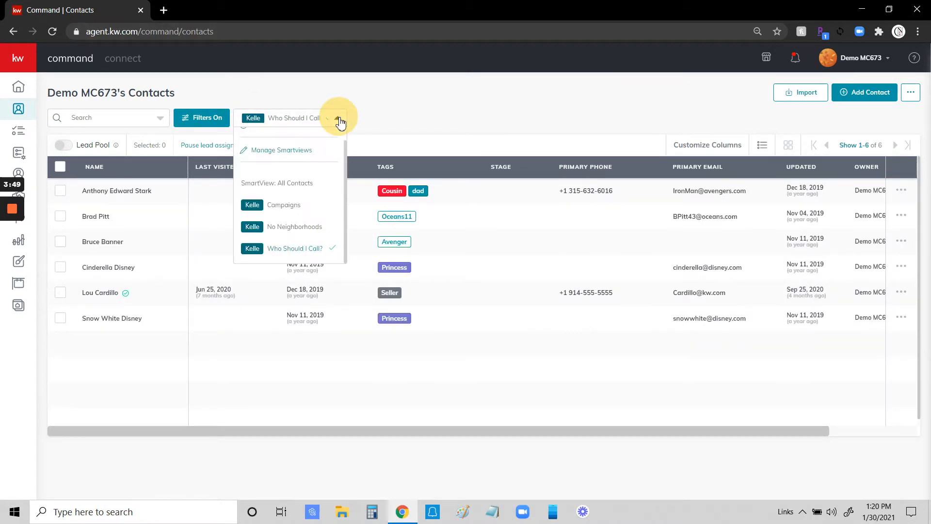
scroll(290, 209, "up", 1)
left_click(287, 202)
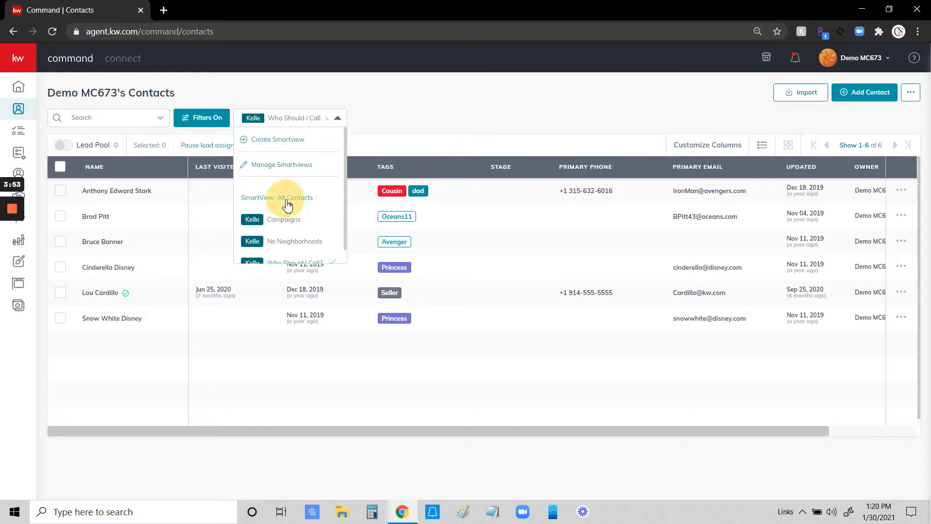
left_click(337, 119)
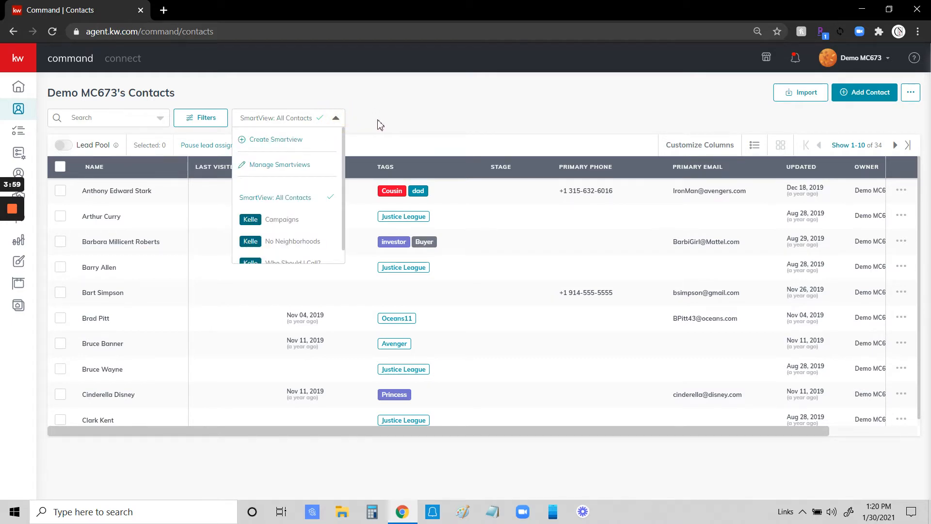
left_click(280, 125)
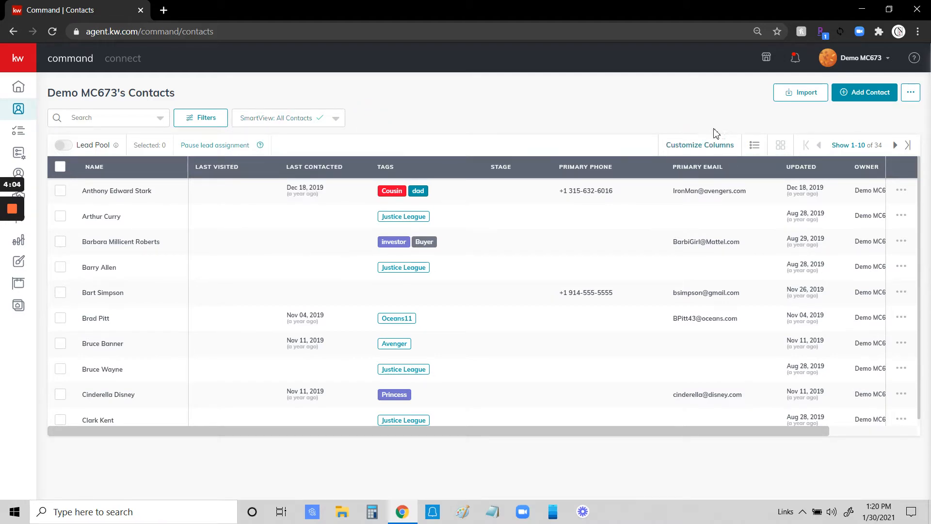
In Customize Columns, uncheck Updated and Owner in the All Available Columns list.
left_click(694, 146)
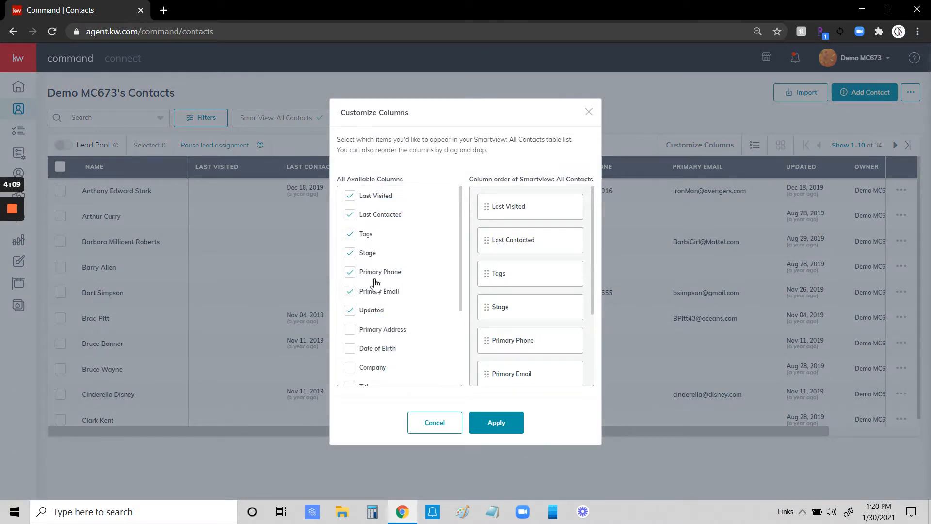
scroll(429, 306, "down", 3)
scroll(434, 320, "up", 1)
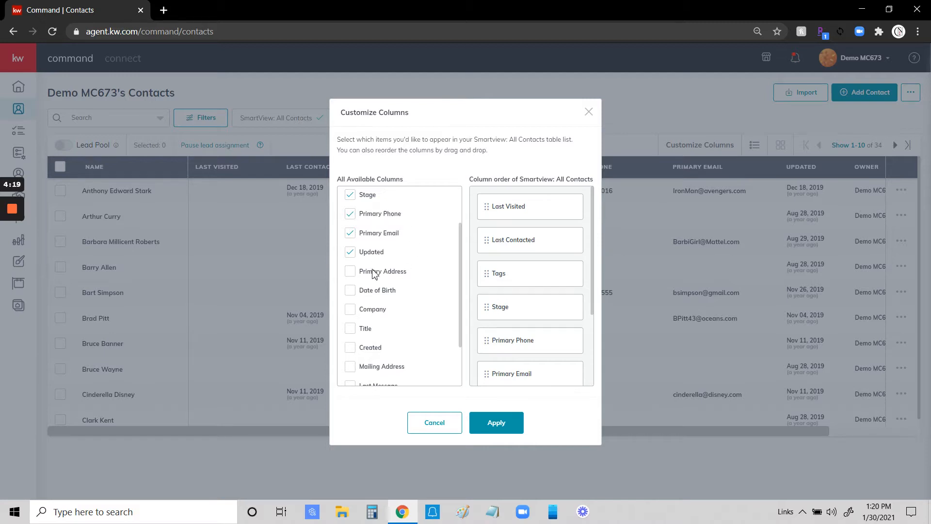
left_click(351, 255)
scroll(429, 289, "down", 1)
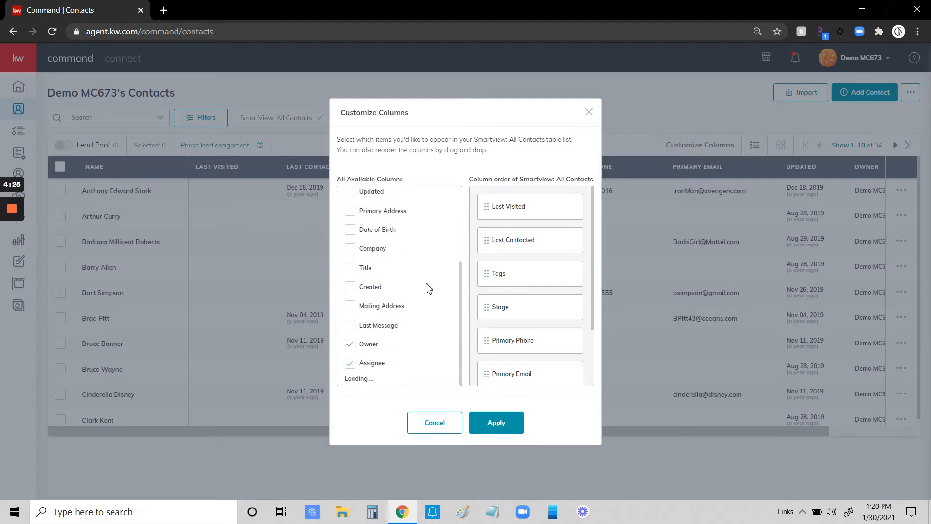
left_click(351, 345)
scroll(412, 322, "up", 3)
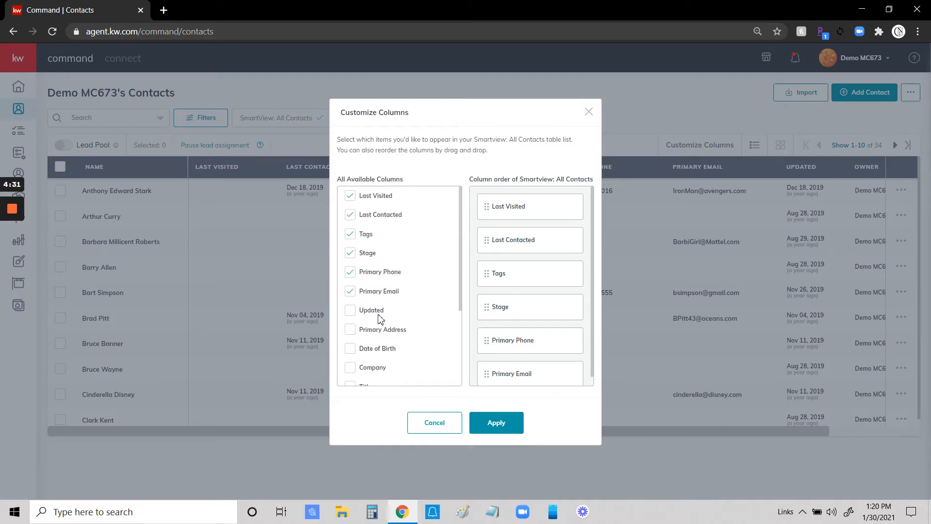
Uncheck Last Visited and Last Contacted, and check Primary Address.
left_click(351, 214)
left_click(351, 197)
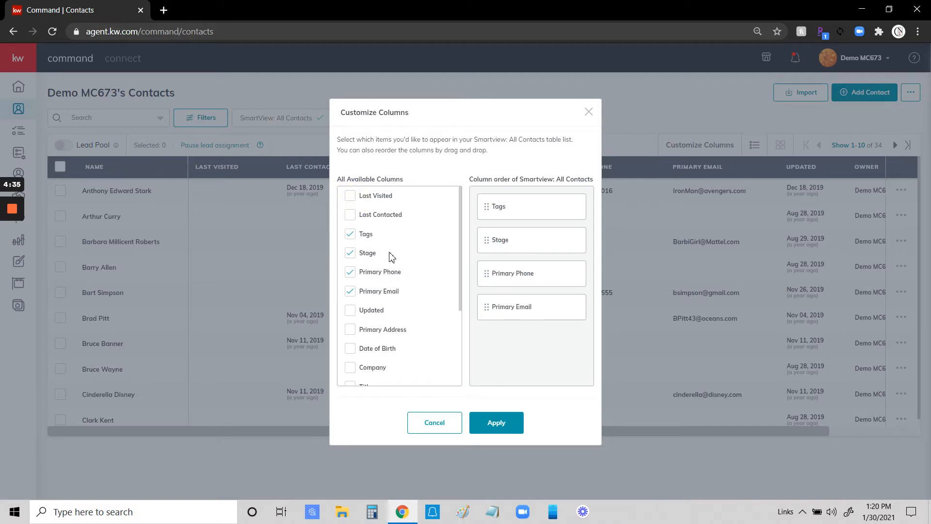
left_click(350, 329)
scroll(354, 299, "down", 2)
scroll(405, 333, "down", 2)
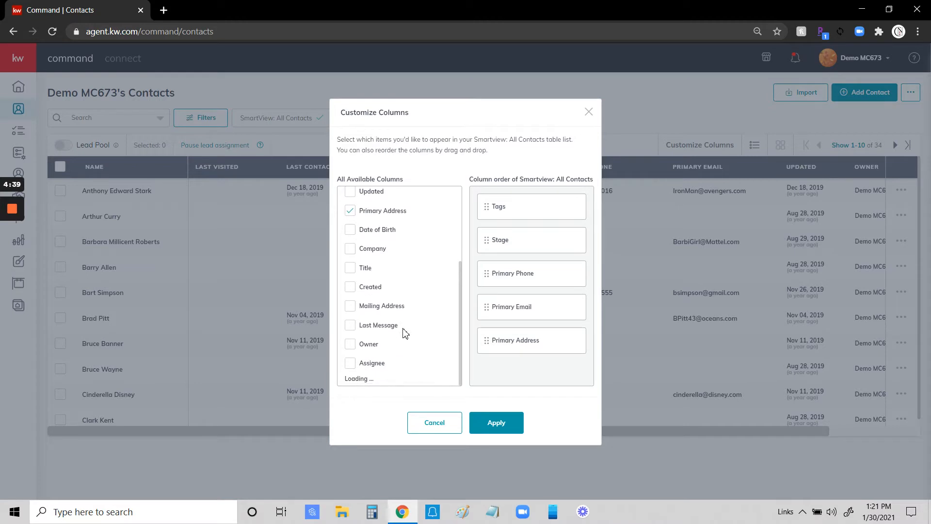
scroll(407, 328, "up", 4)
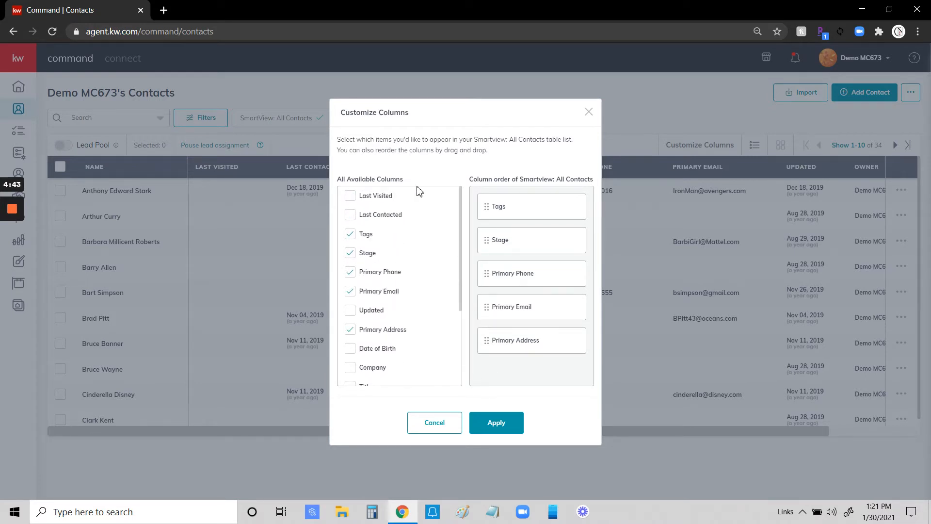
left_click(353, 218)
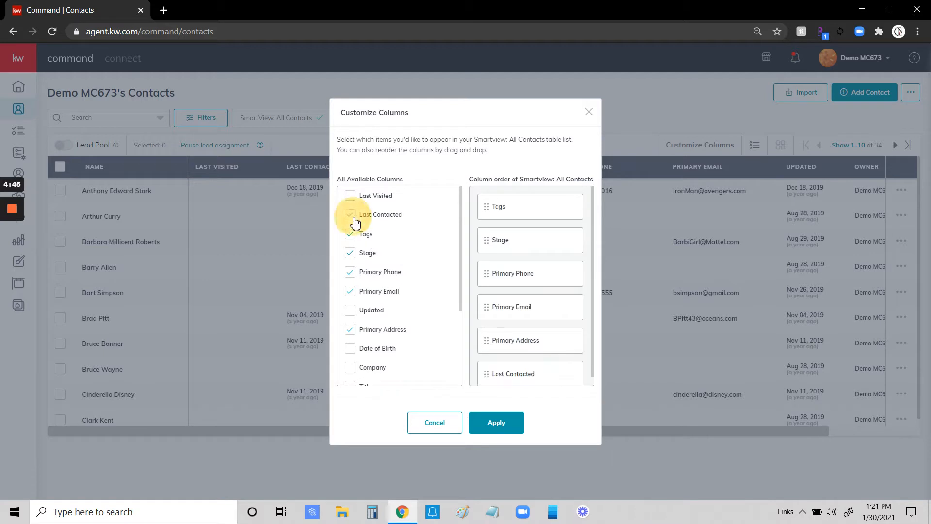
left_click(355, 221)
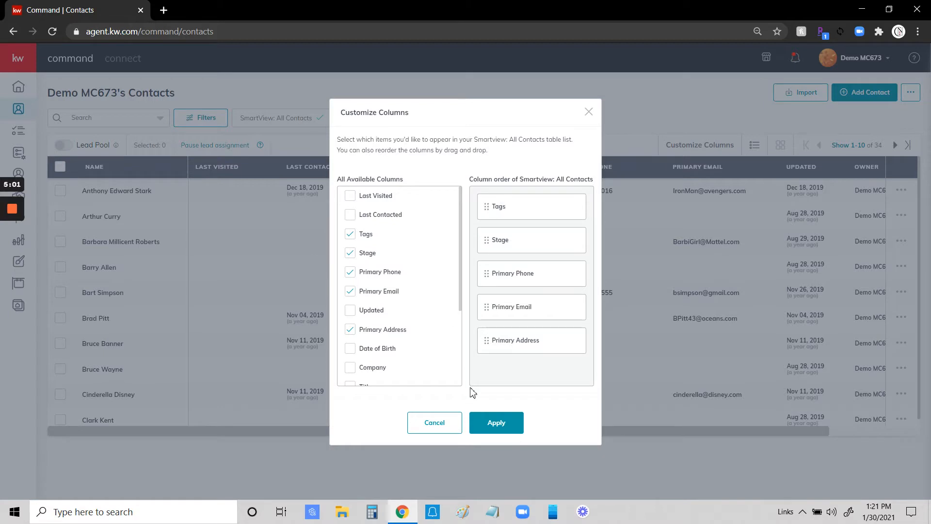
Order Primary Phone, Primary Email, Primary Address first, drop Stage, apply, and widen Primary Address.
left_click_drag(489, 277, 488, 209)
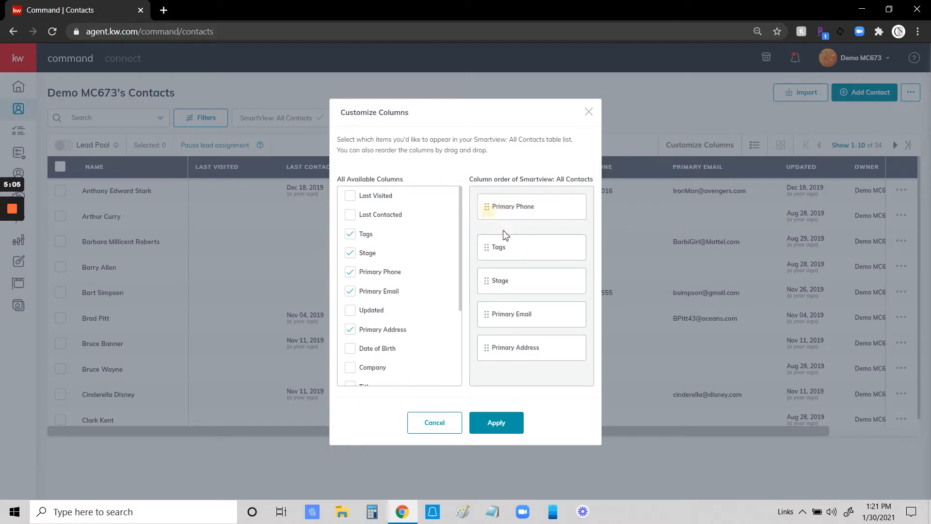
left_click_drag(486, 314, 495, 275)
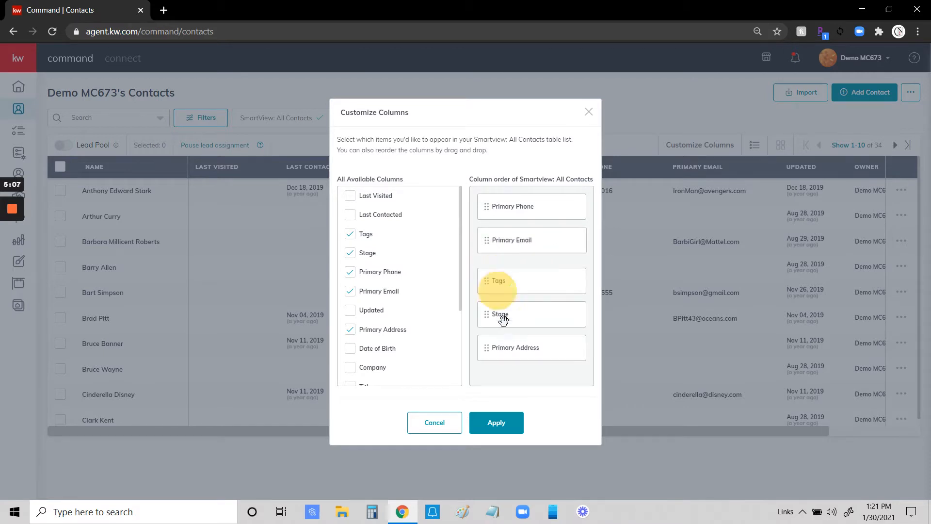
left_click_drag(499, 358, 498, 314)
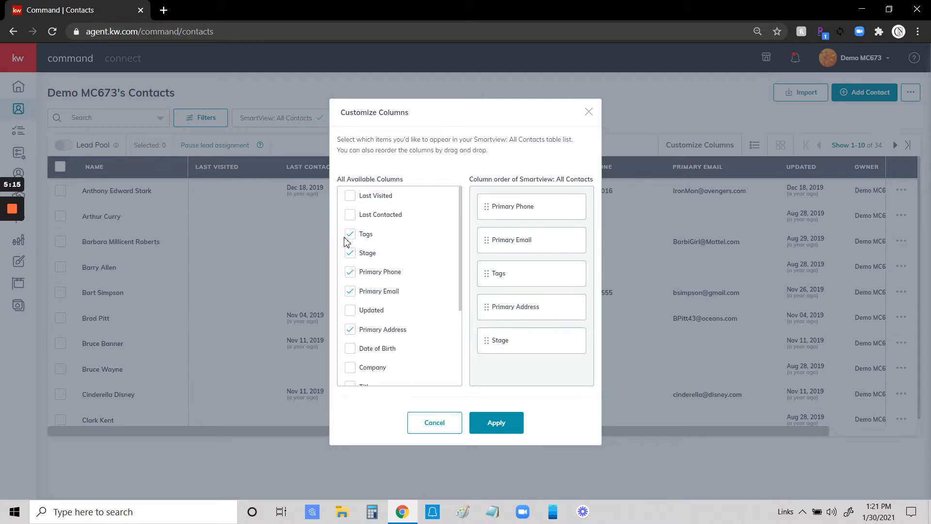
left_click(350, 252)
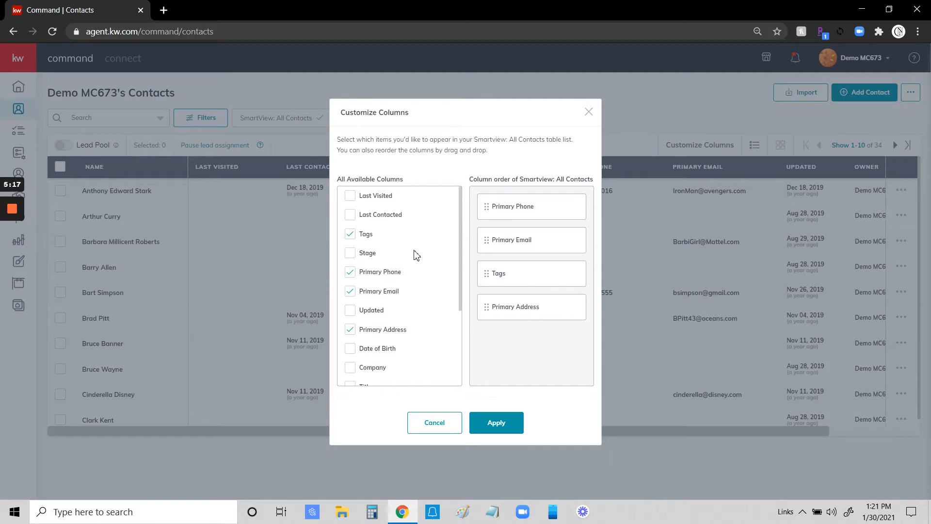
scroll(416, 255, "down", 3)
scroll(418, 262, "up", 3)
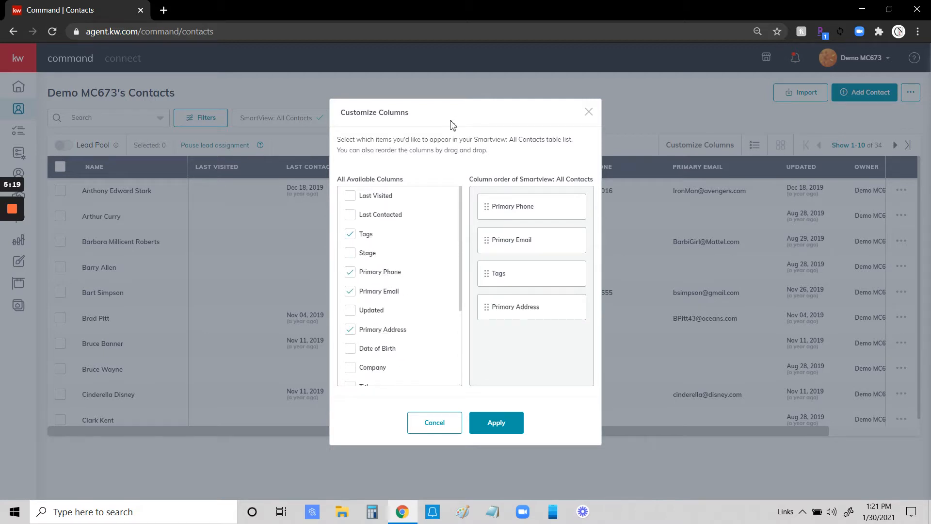
left_click(497, 422)
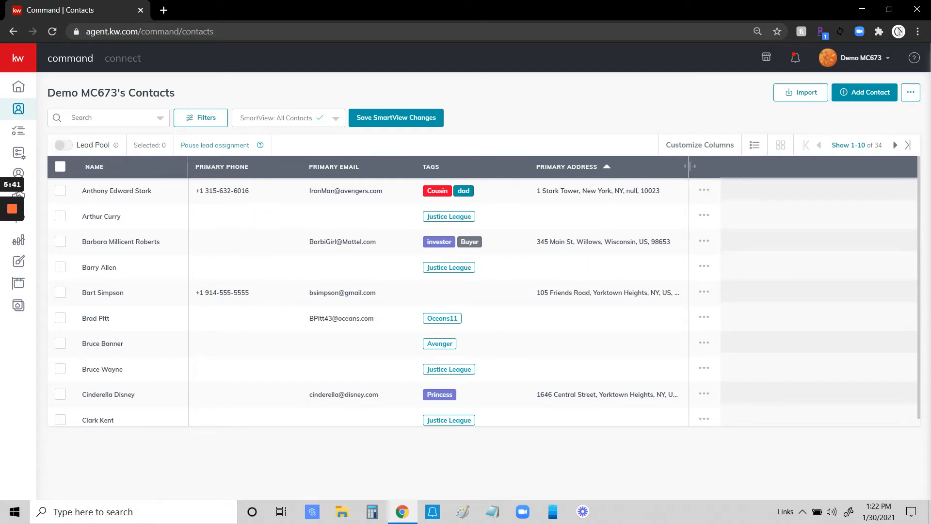
left_click_drag(689, 166, 716, 191)
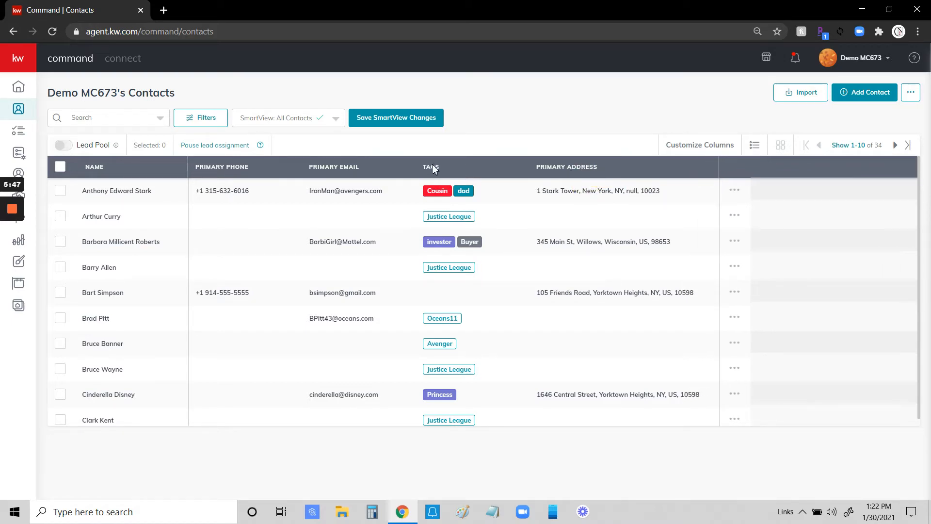
Test sorting by Primary Email and Primary Phone, then sort by Last Name (A-Z).
left_click(366, 168)
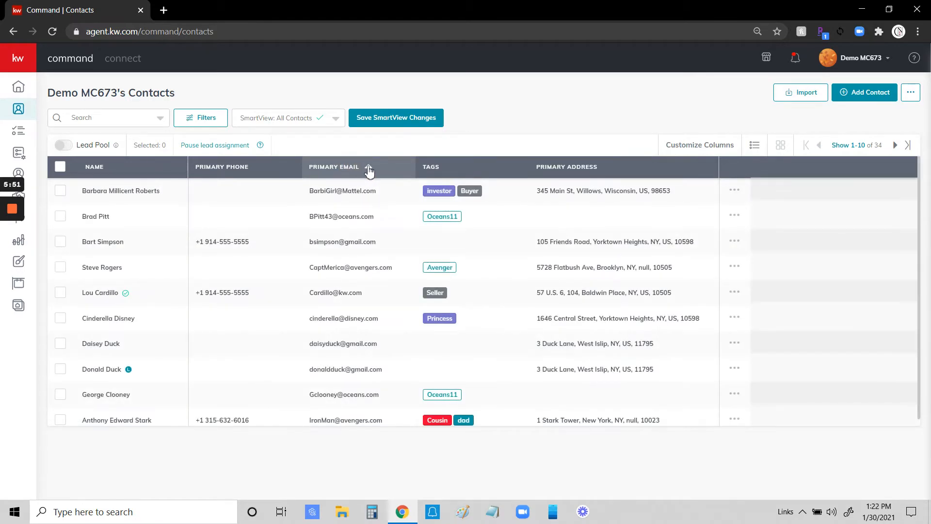
left_click(370, 170)
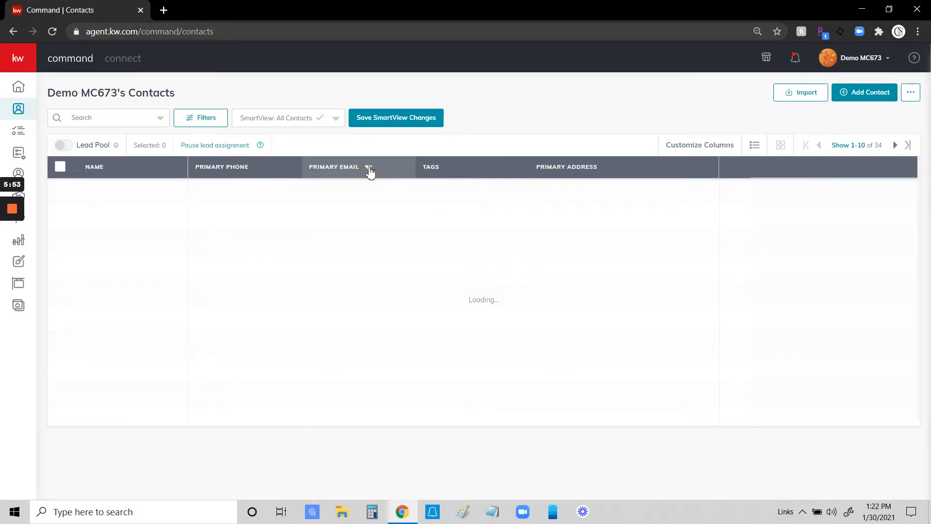
left_click(257, 170)
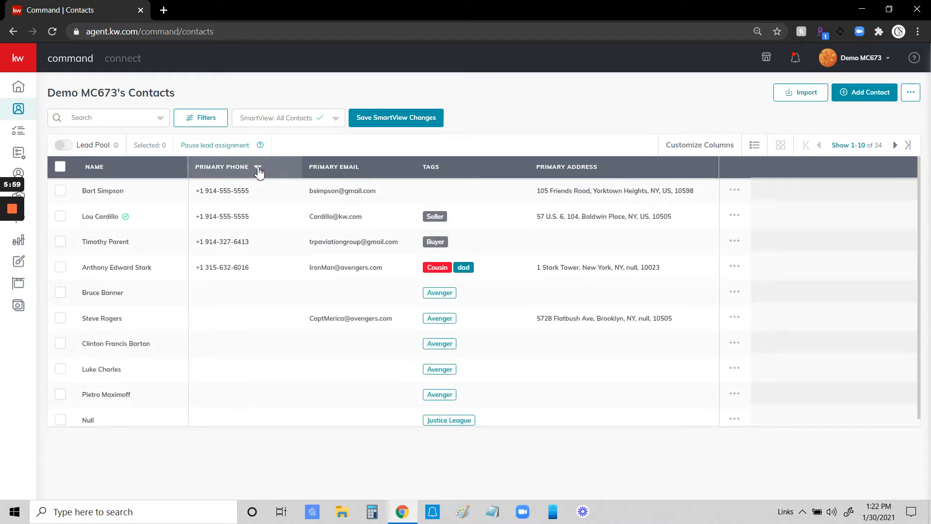
left_click(258, 170)
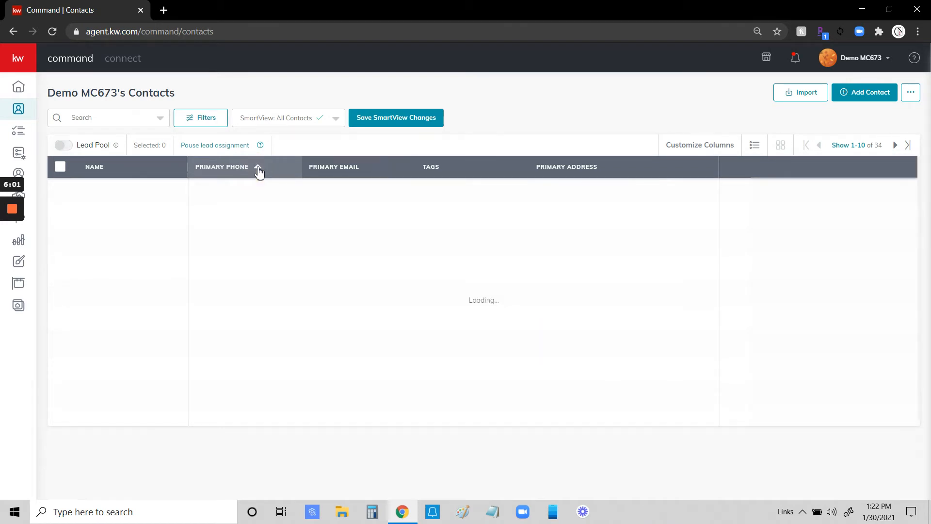
left_click(258, 169)
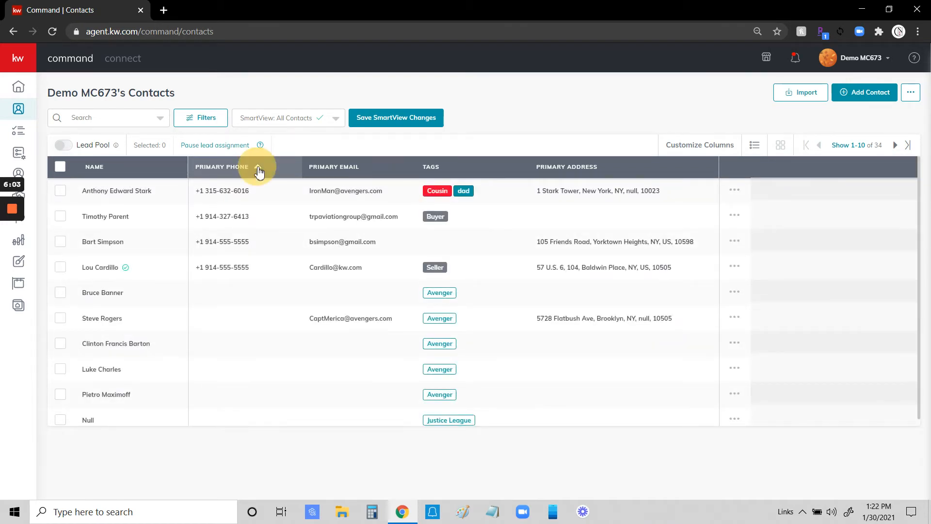
left_click(258, 170)
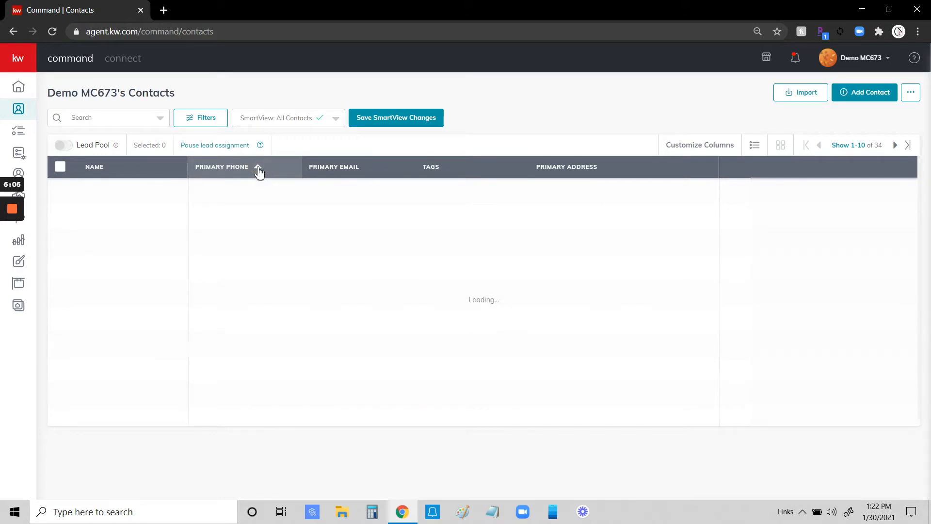
left_click(97, 169)
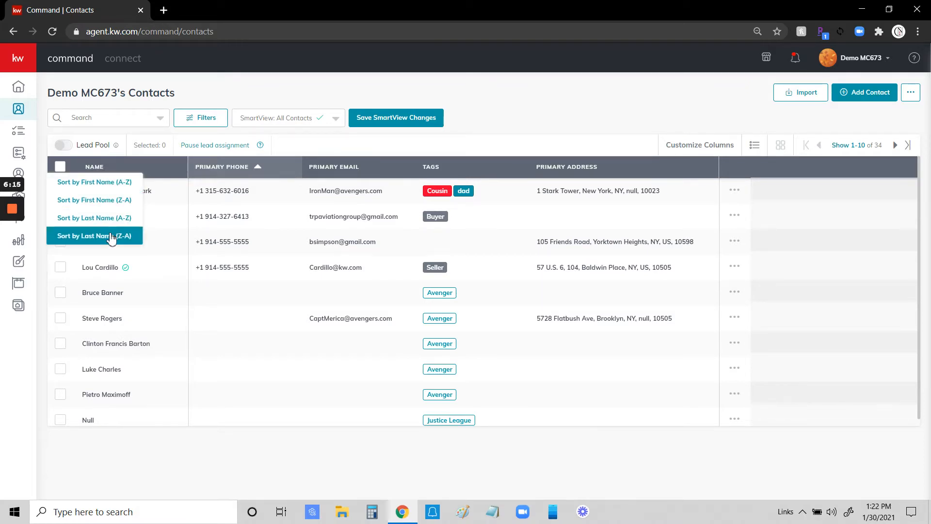
left_click(100, 217)
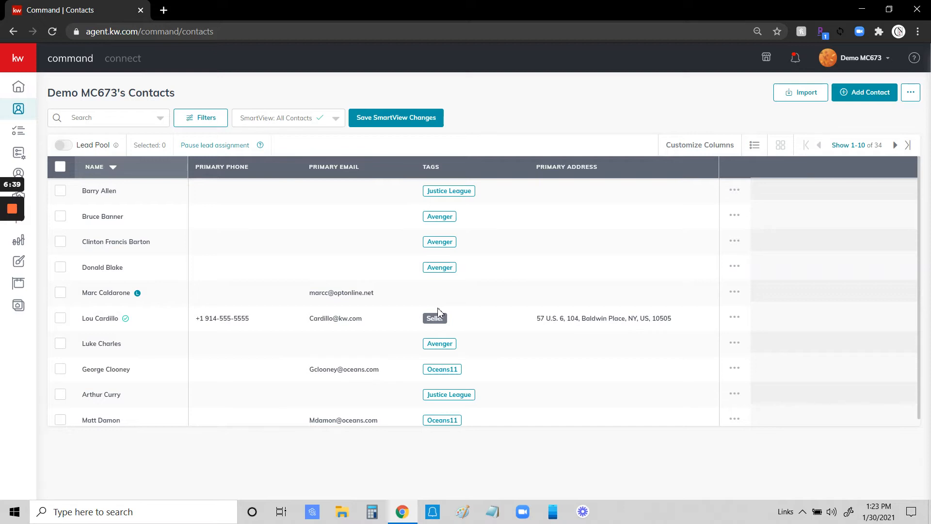
Save the changes to the All Contacts SmartView and check the saved SmartView list.
left_click(395, 121)
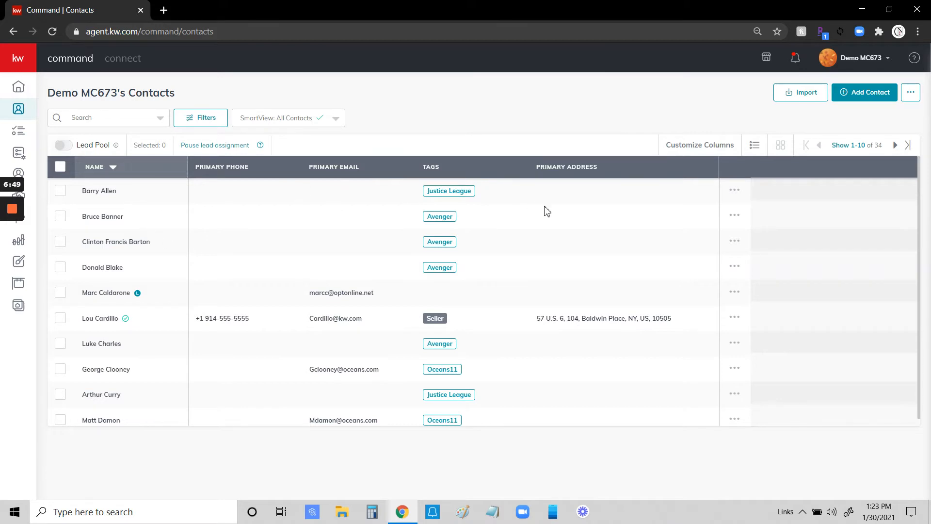
left_click(336, 119)
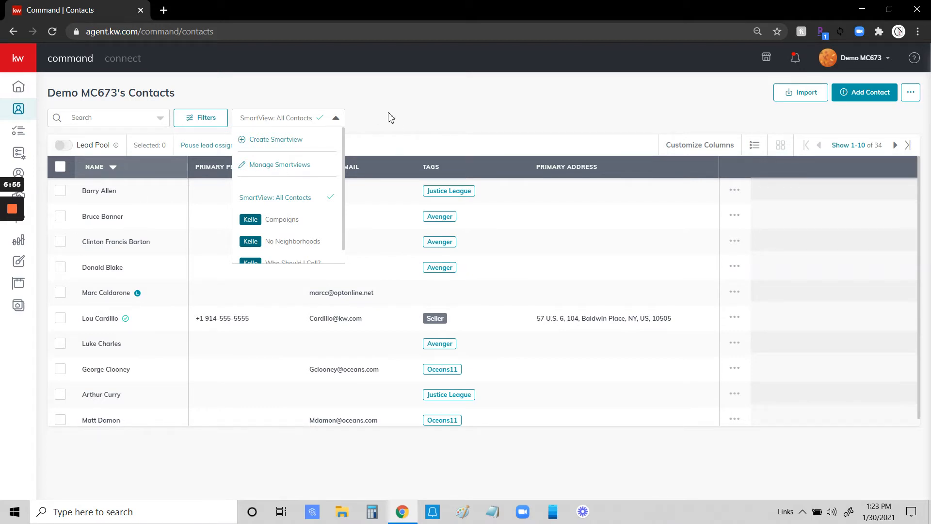
left_click(400, 115)
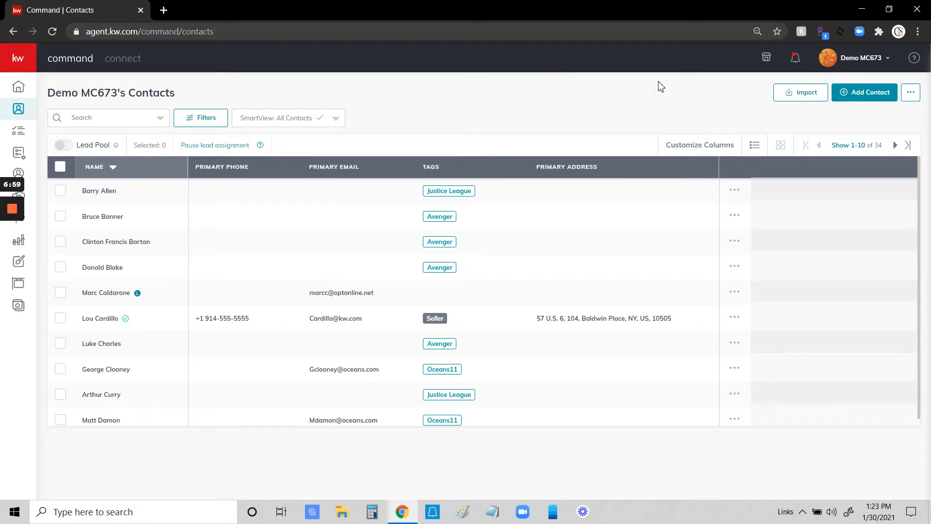
Download the kwc_team_contacts_import_template CSV from the Import Contacts dialog and open it in Excel.
left_click(806, 97)
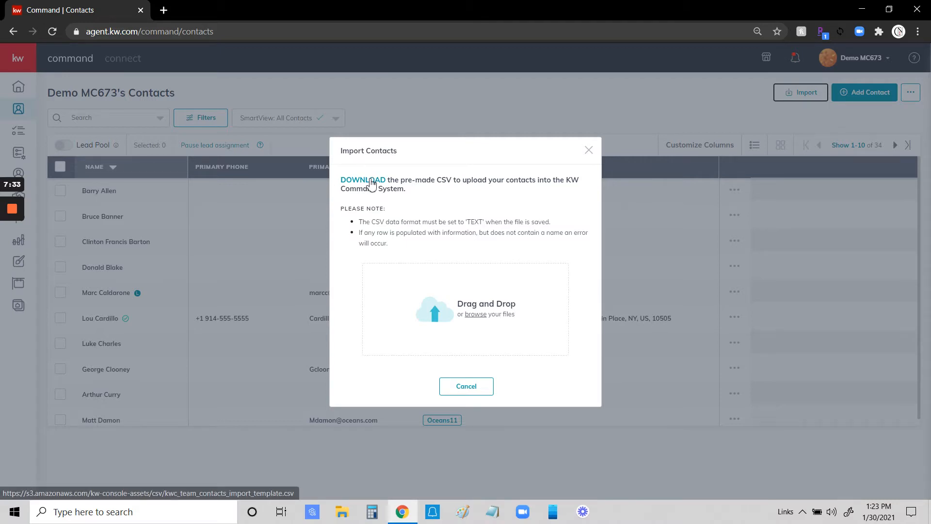
left_click(370, 183)
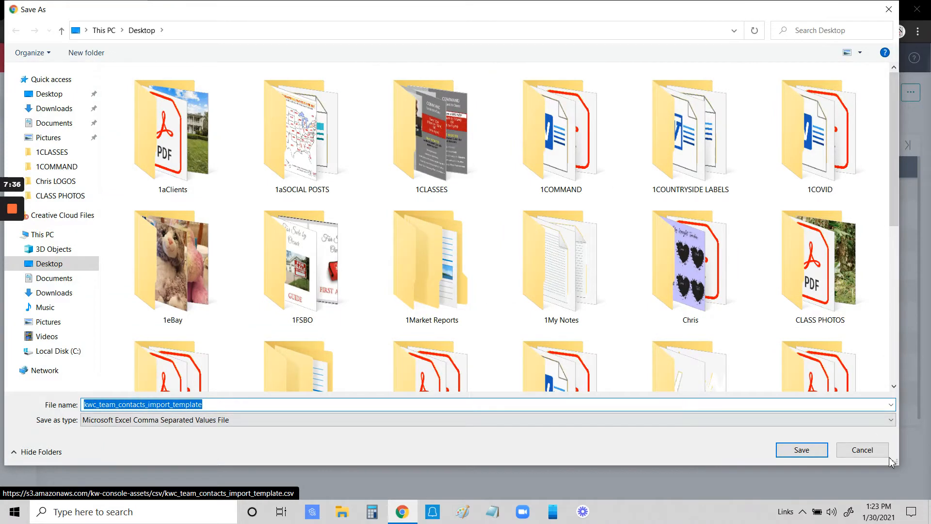
left_click(802, 450)
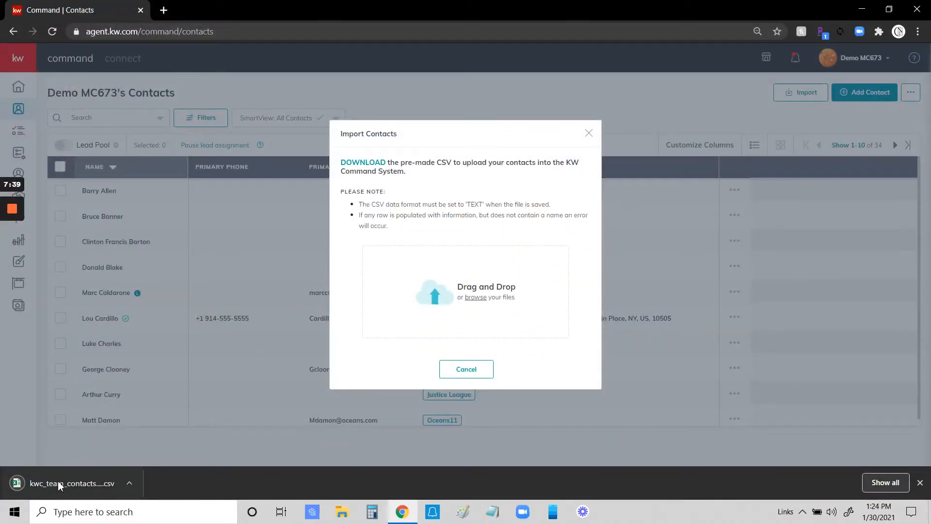
left_click(59, 486)
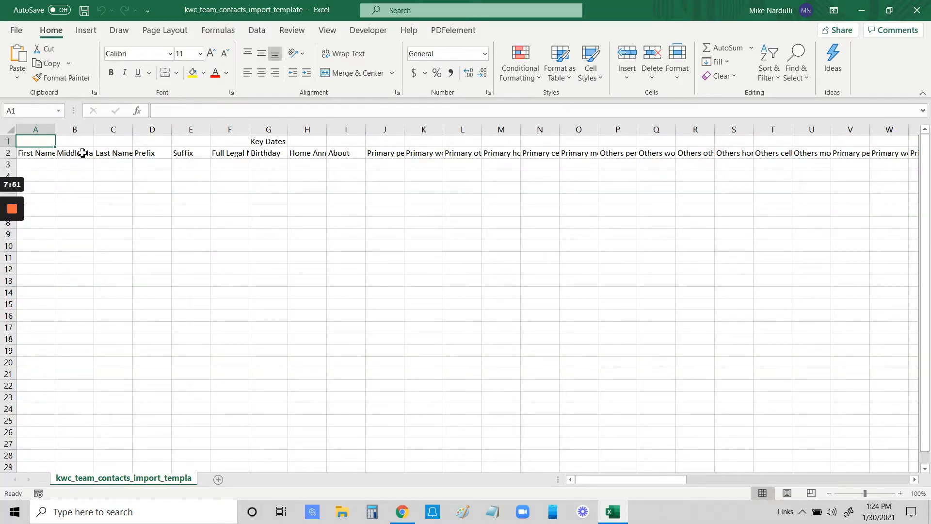
Inspect the template's header rows, including First Name, Middle Name and Last Name.
mouse_move(39, 139)
left_mouse_down()
mouse_move(42, 149)
mouse_move(256, 156)
mouse_move(228, 154)
left_mouse_up()
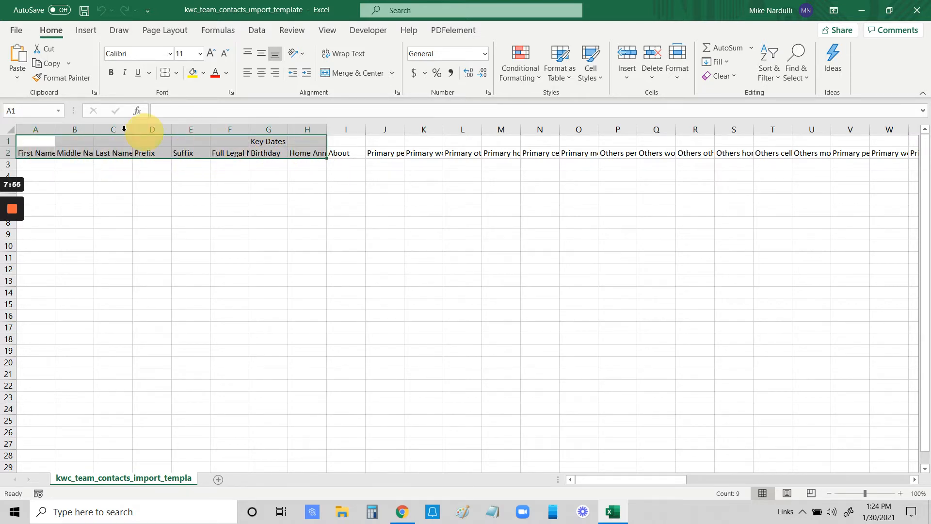
left_click(154, 221)
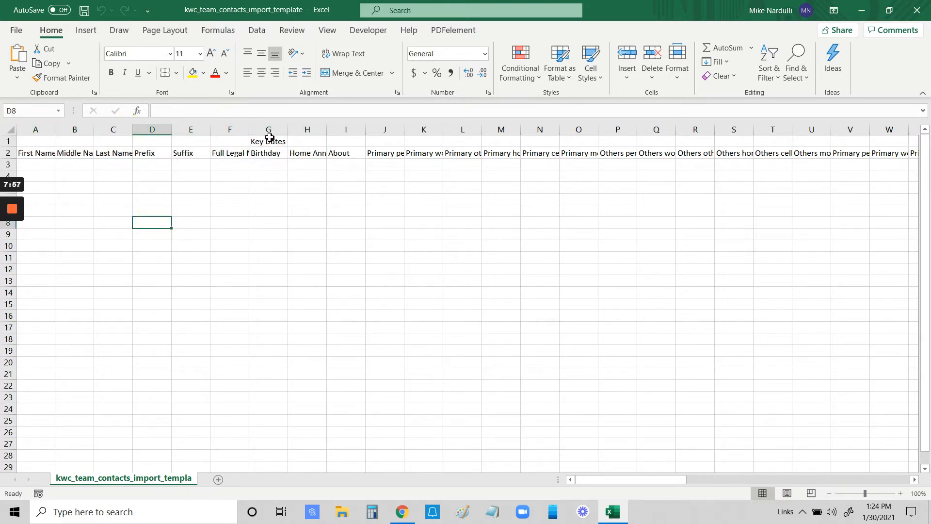
left_click_drag(34, 153, 86, 157)
left_click(100, 188)
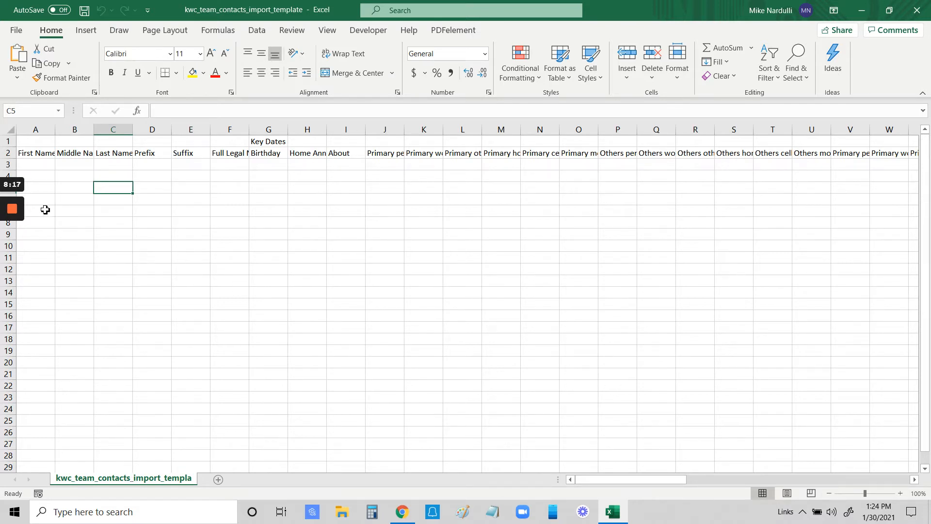
left_click(50, 155)
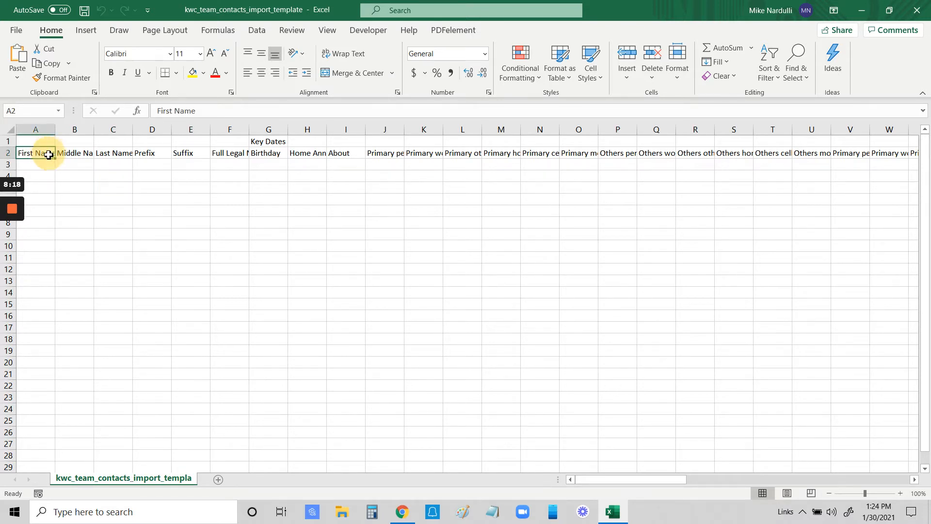
left_click(74, 155)
left_click(107, 156)
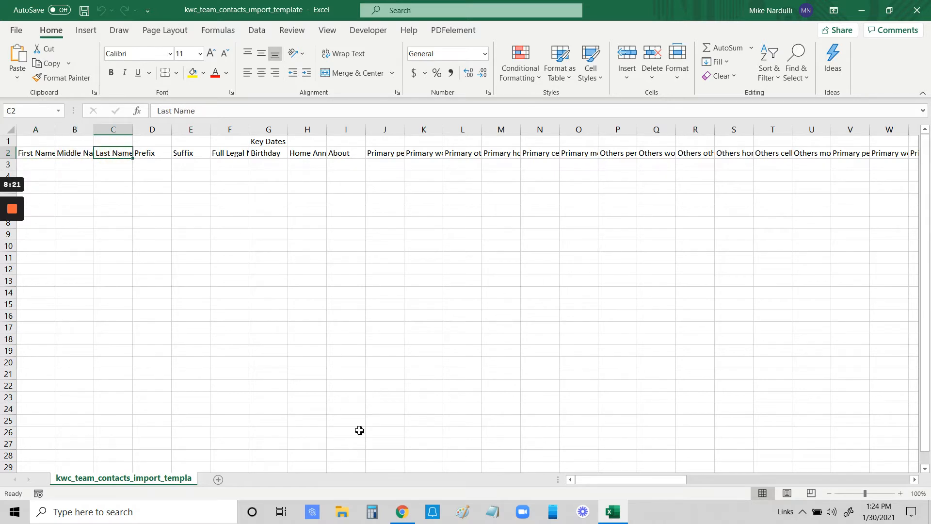
Scroll right to columns AJ–BF, Mailing Address through System Tags.
left_click_drag(681, 483, 743, 481)
left_click(516, 164)
left_click_drag(698, 481, 816, 470)
Inspect the Buyer, Seller and Agent system tag cells for the first contact row.
left_click(418, 152)
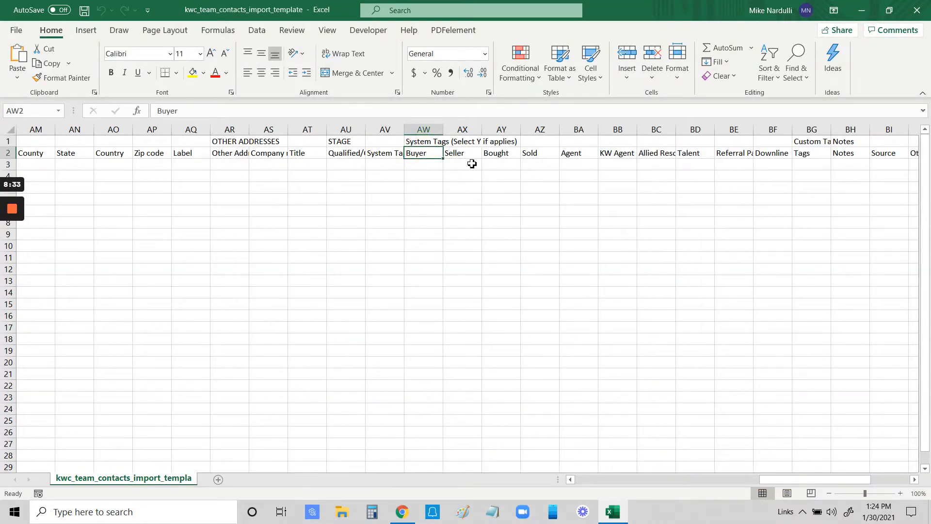
left_click(418, 173)
left_click(416, 165)
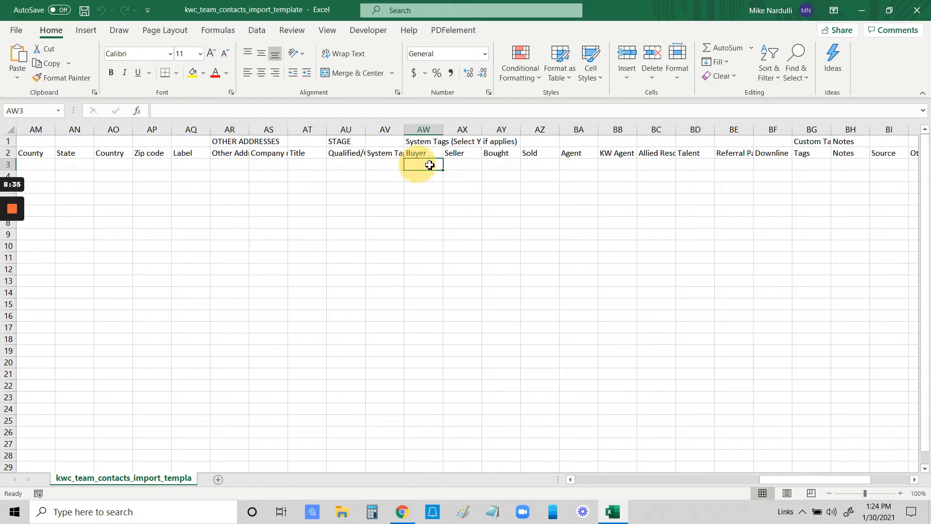
left_click(456, 166)
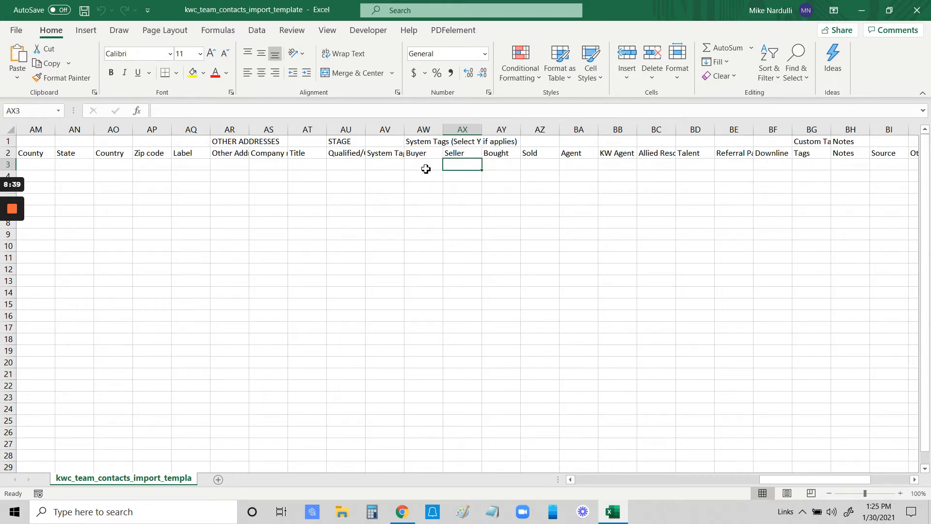
left_click(578, 170)
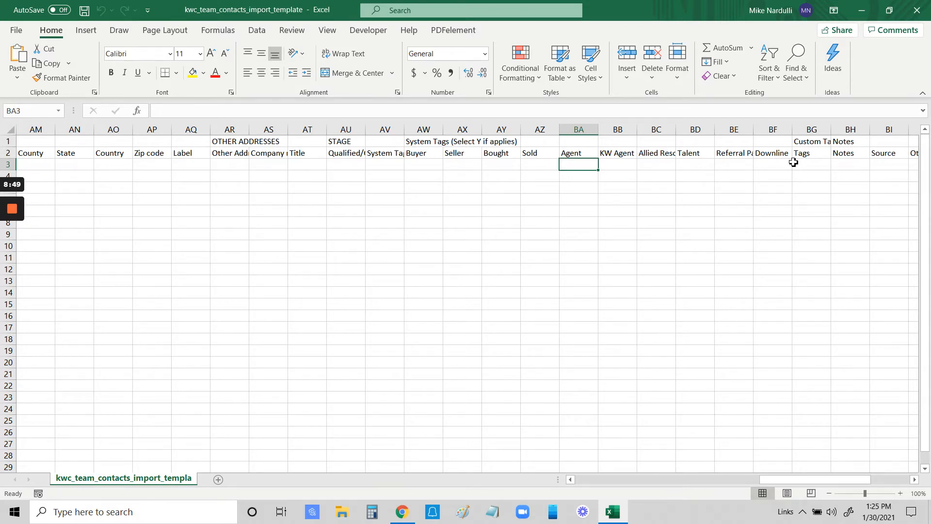
Check the Custom Tags and Notes columns, then scroll the sheet back to column A.
left_click(809, 142)
left_click(814, 155)
left_click(806, 166)
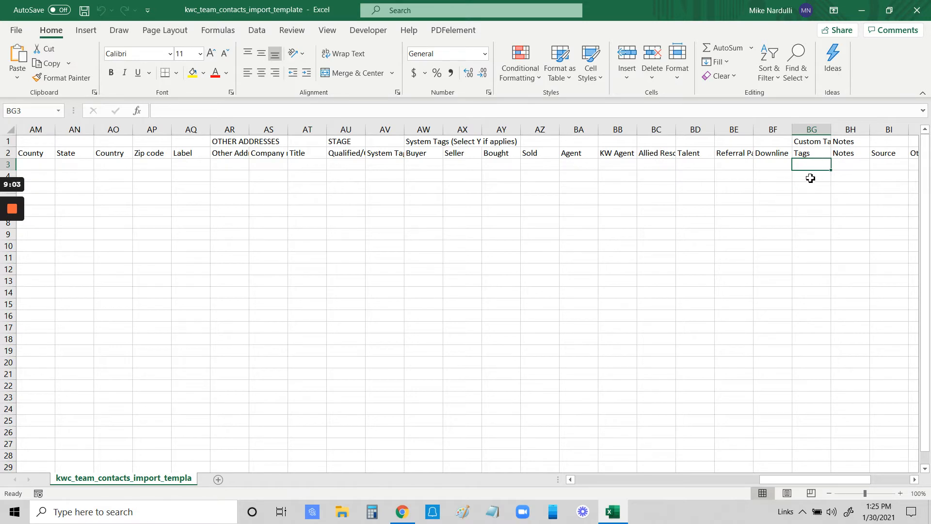
left_click(851, 165)
left_click_drag(790, 479, 568, 484)
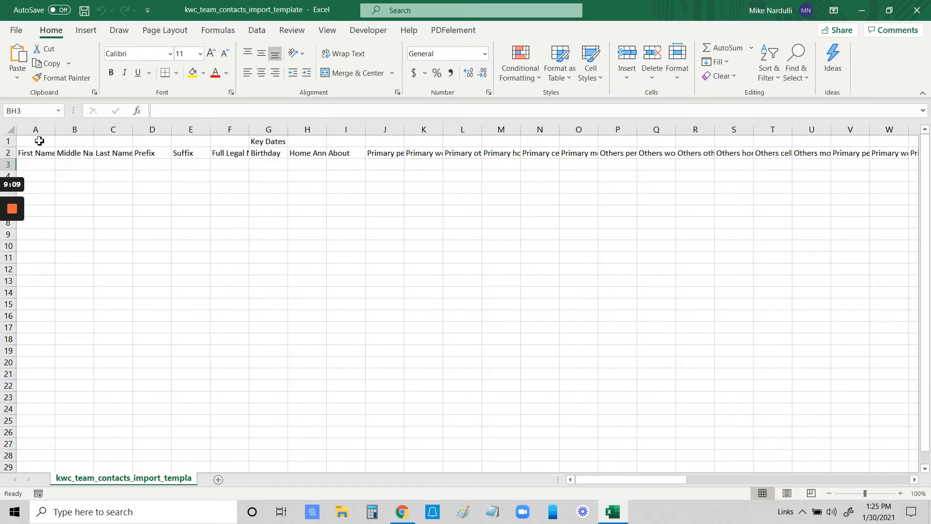
Leave the empty Excel template and cancel the Import Contacts dialog in KW Command.
left_click(45, 155)
left_click(71, 157)
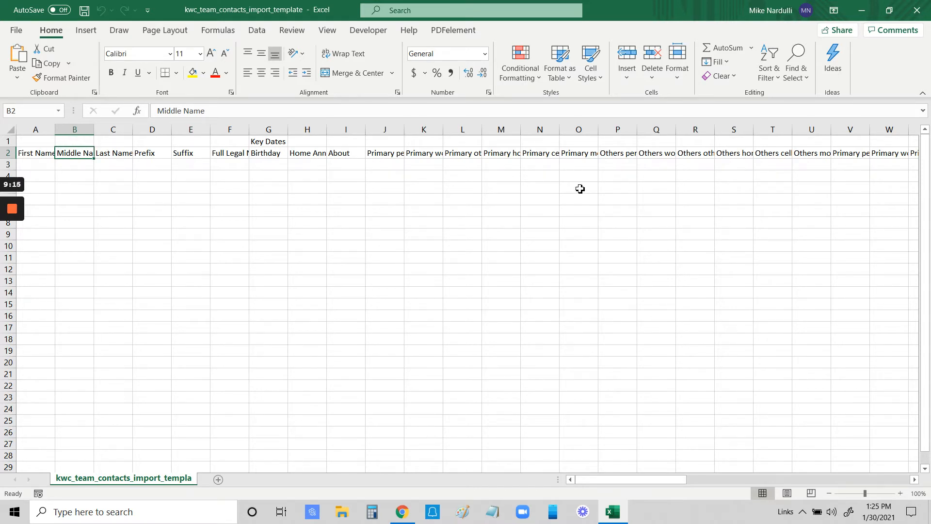
left_click(404, 513)
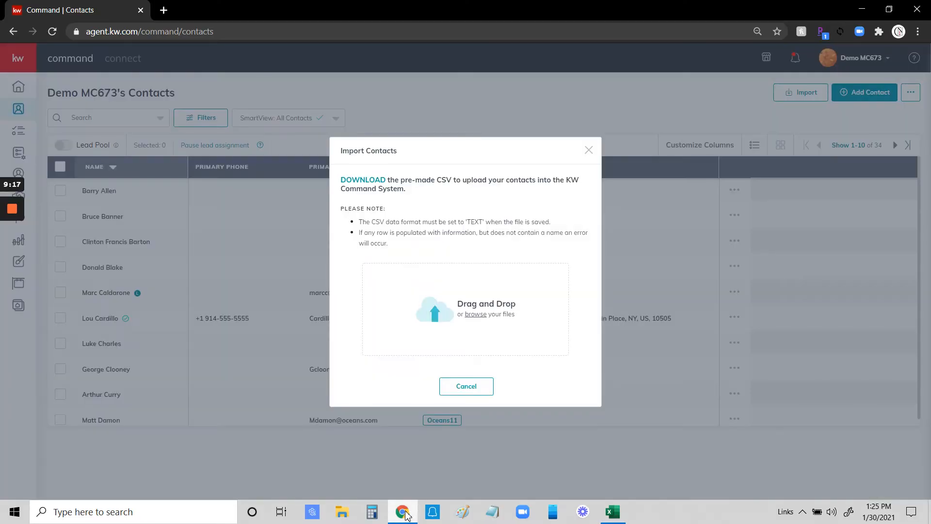
left_click(614, 515)
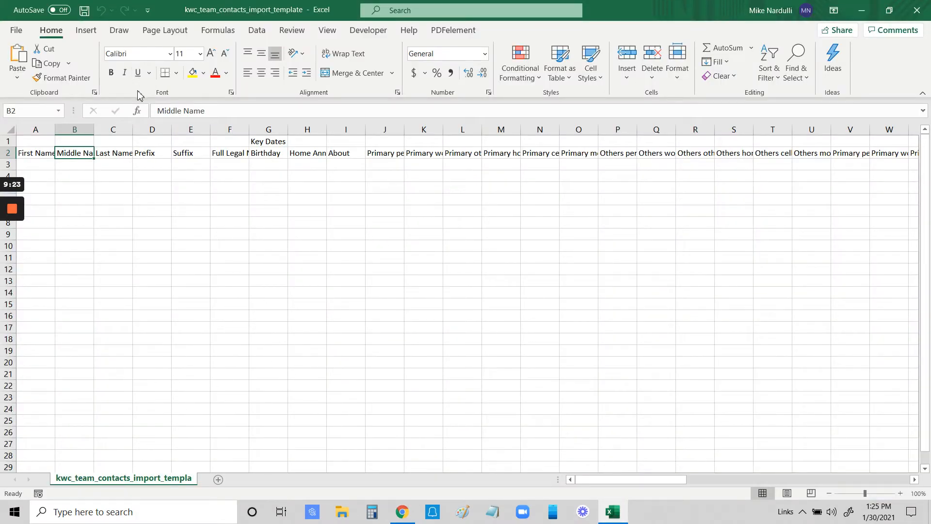
left_click(401, 515)
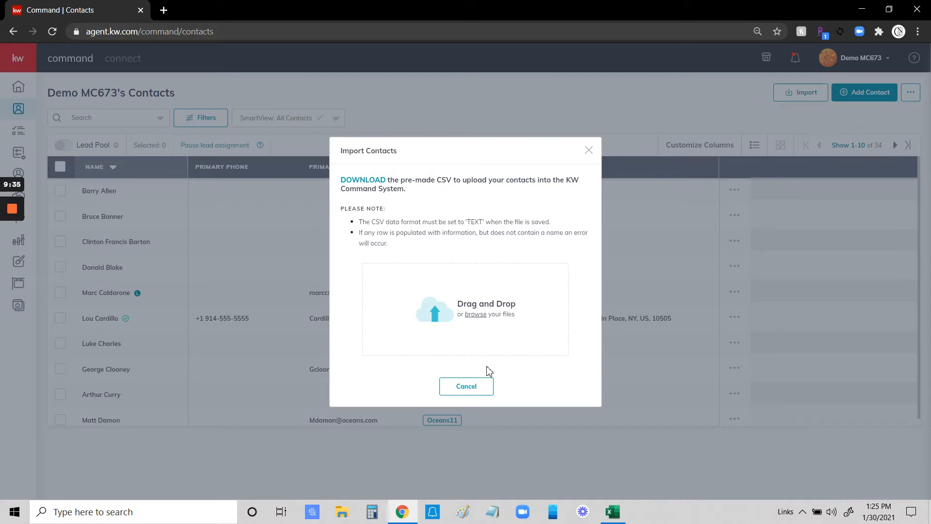
left_click(467, 387)
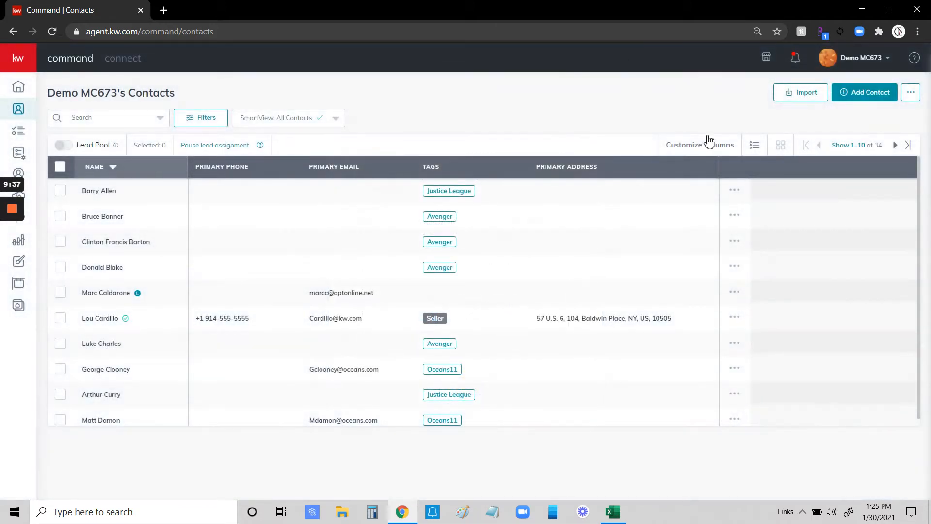
Check the notifications panel, then view the contact export options.
left_click(796, 62)
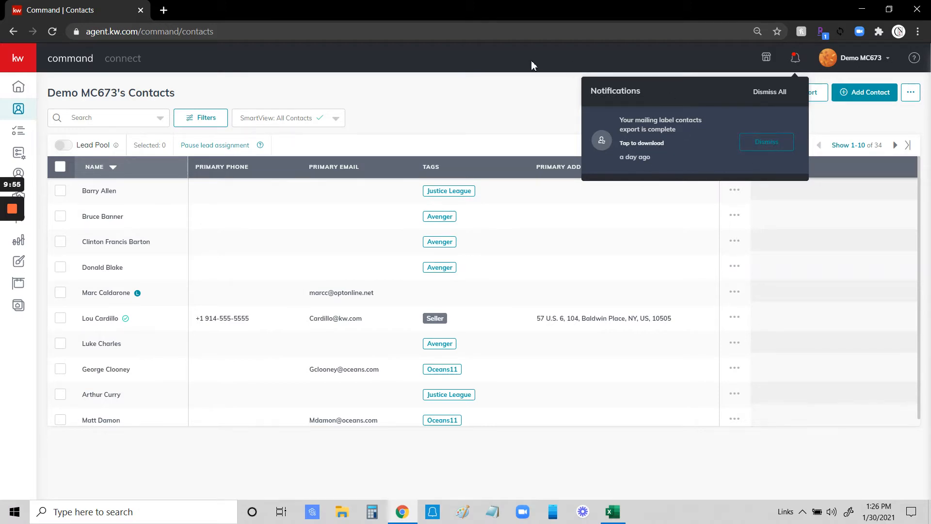
left_click(696, 57)
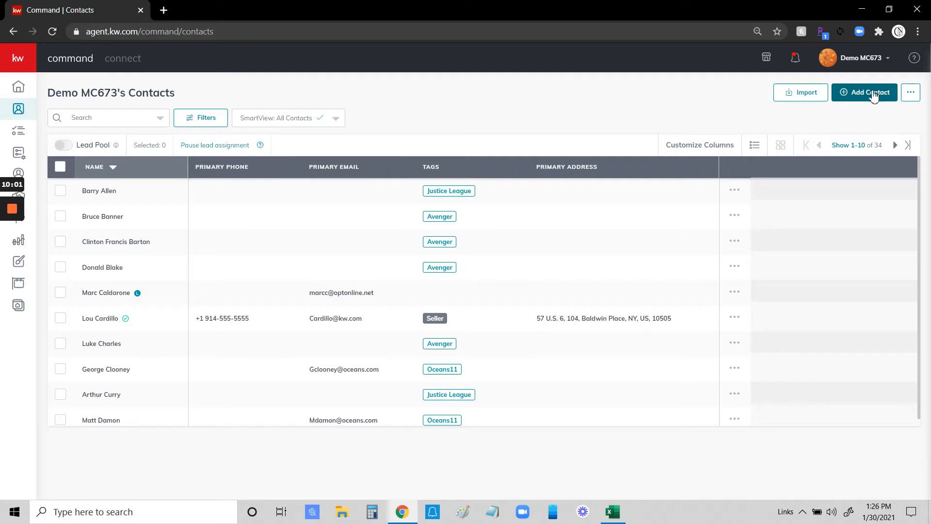
left_click(912, 94)
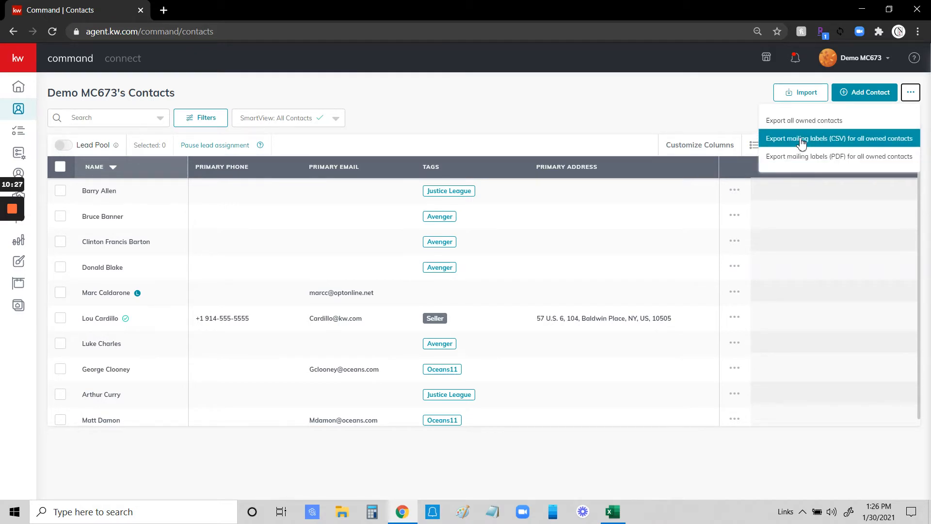
Dismiss the mailing-label export notification and bring the contact export options back up.
left_click(796, 60)
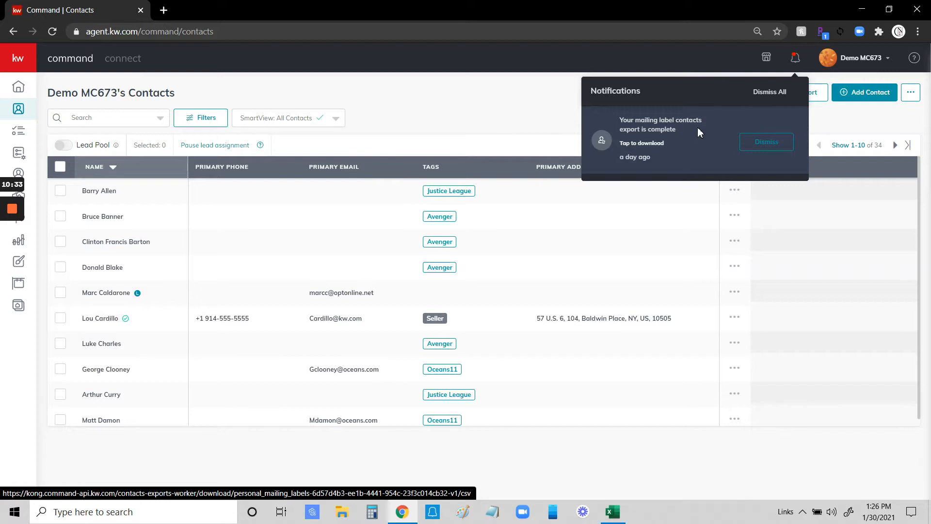
left_click(767, 142)
left_click(697, 59)
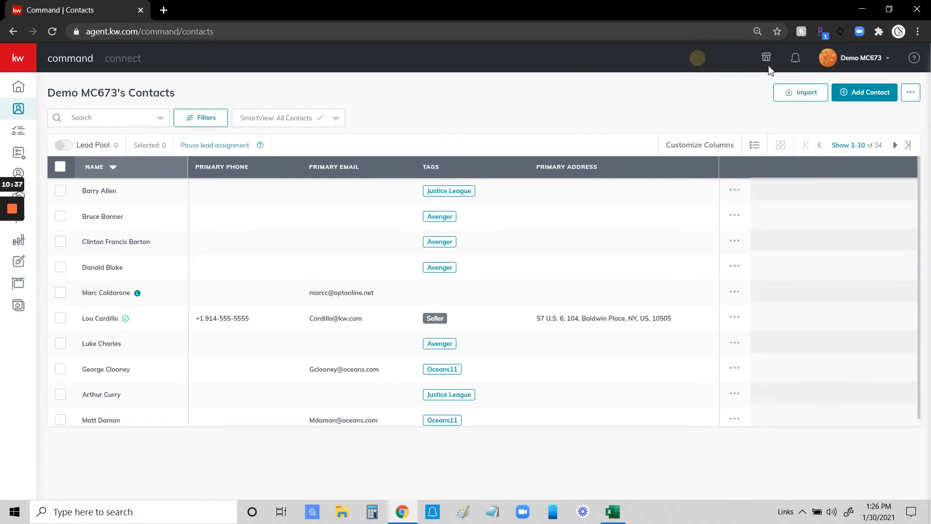
left_click(915, 96)
Close the export menu, preview the contacts as cards, then return to the table layout.
left_click(674, 98)
left_click(756, 146)
left_click(782, 148)
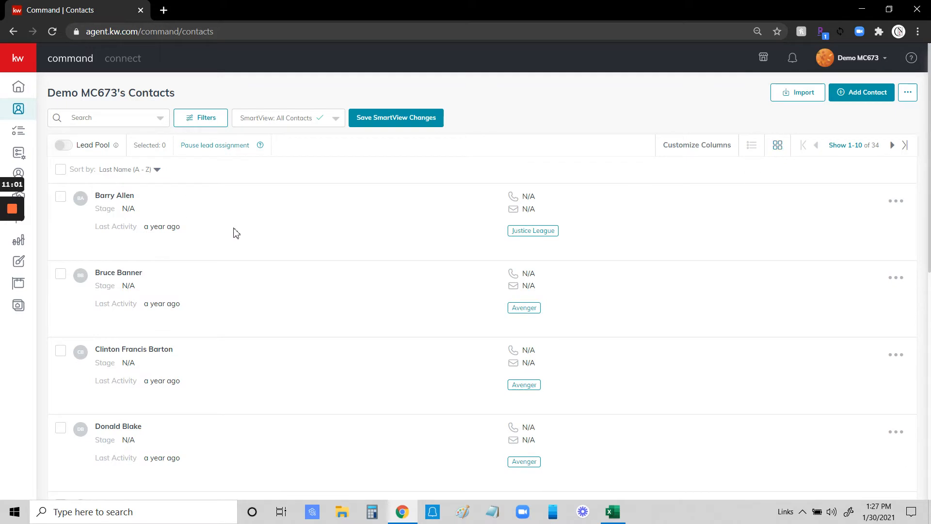
scroll(257, 252, "down", 6)
scroll(260, 264, "up", 6)
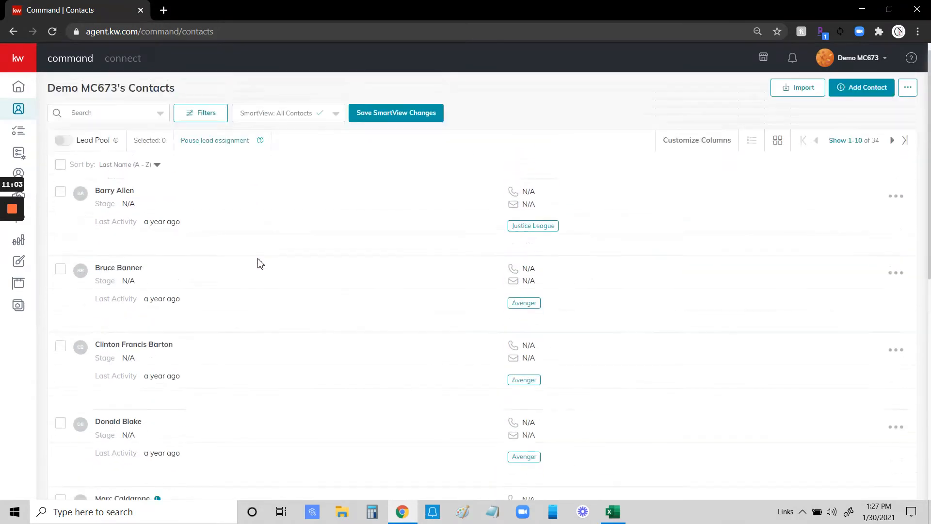
left_click(752, 147)
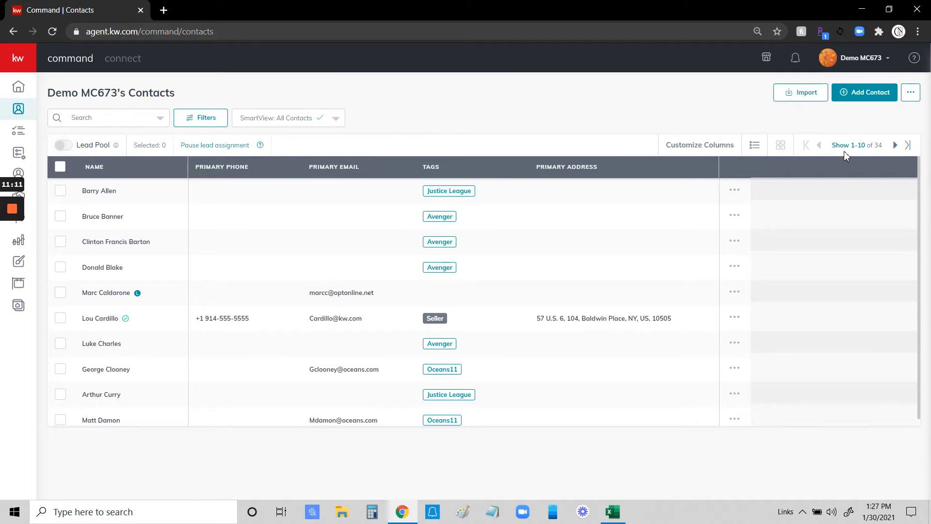
Page through the contacts list, then set the page size to 500 contacts to show all 34.
left_click(896, 145)
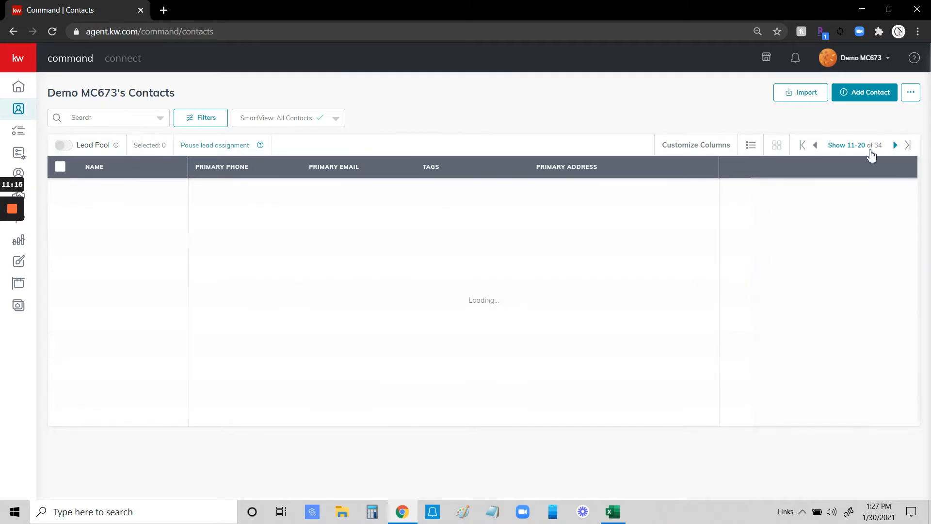
left_click(896, 146)
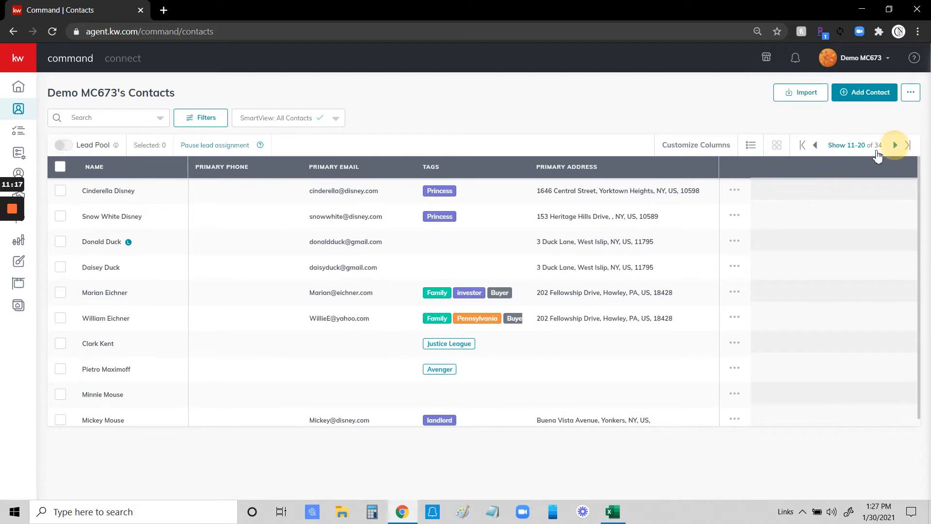
left_click(817, 145)
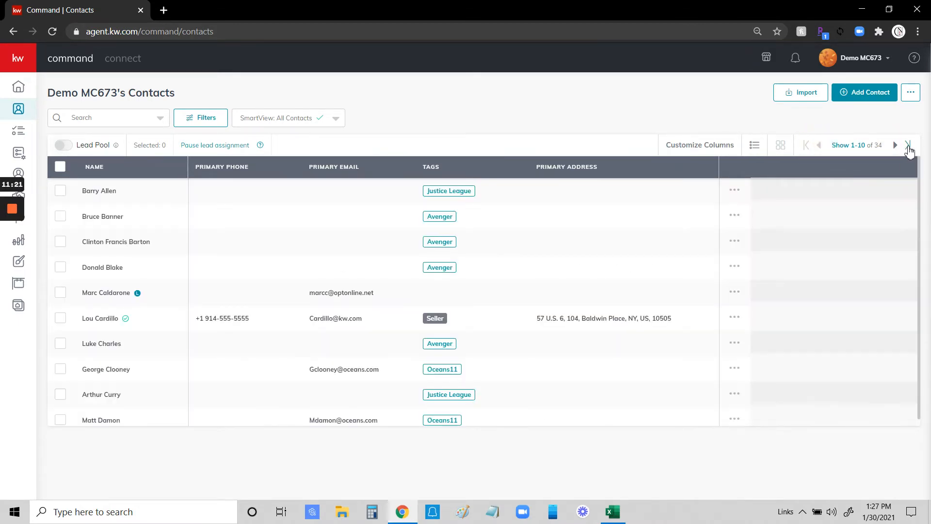
left_click(908, 146)
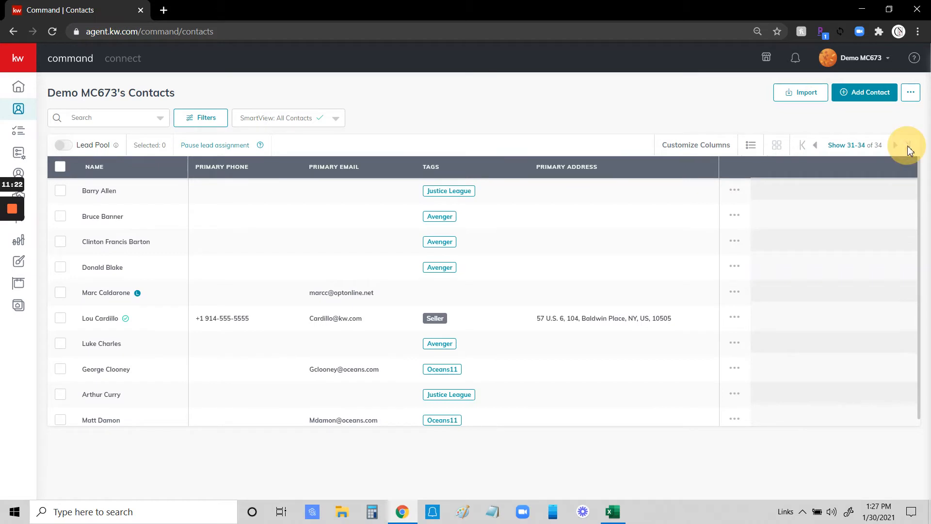
left_click(804, 147)
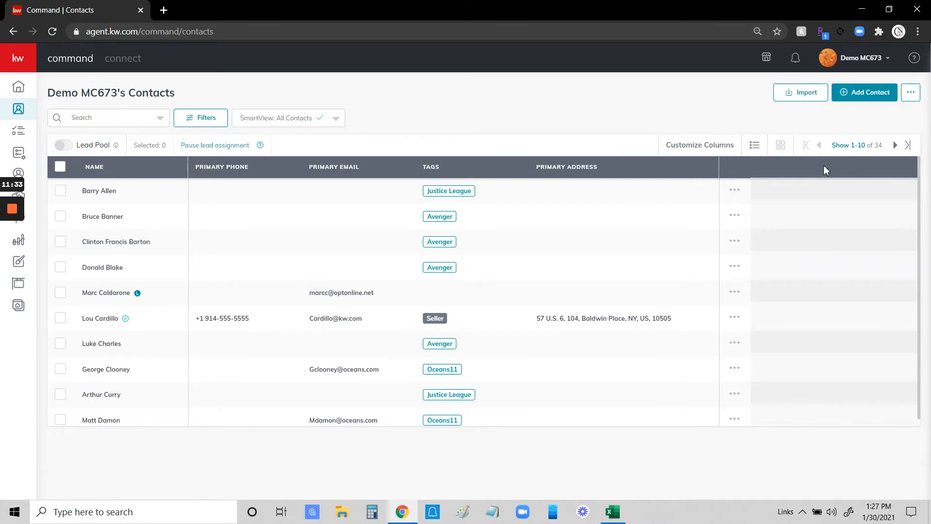
left_click(854, 148)
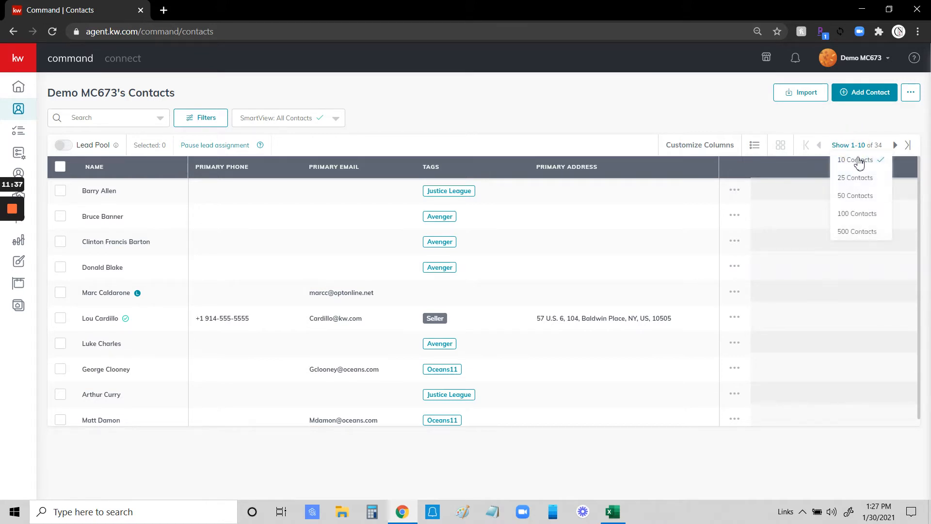
left_click(850, 233)
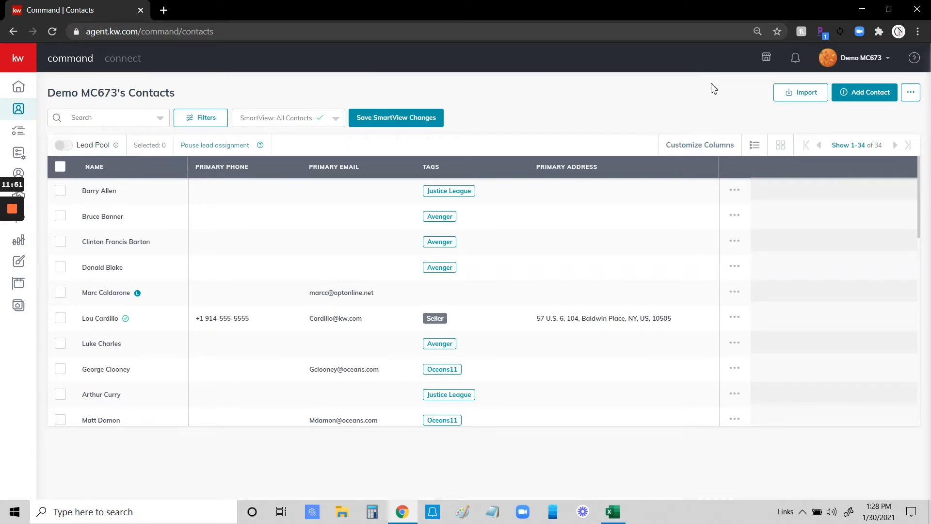
Start a new contact in Add to Contacts and begin adding a relationship.
left_click(865, 94)
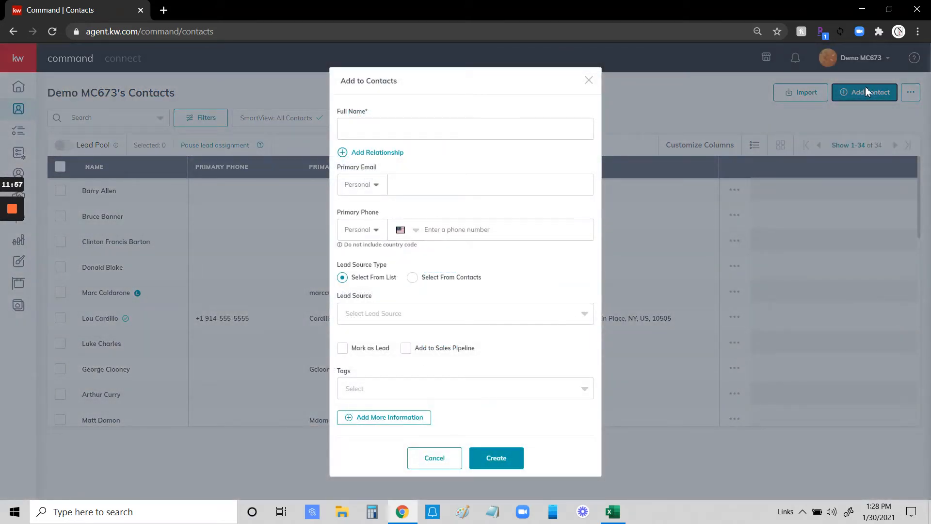
left_click(364, 130)
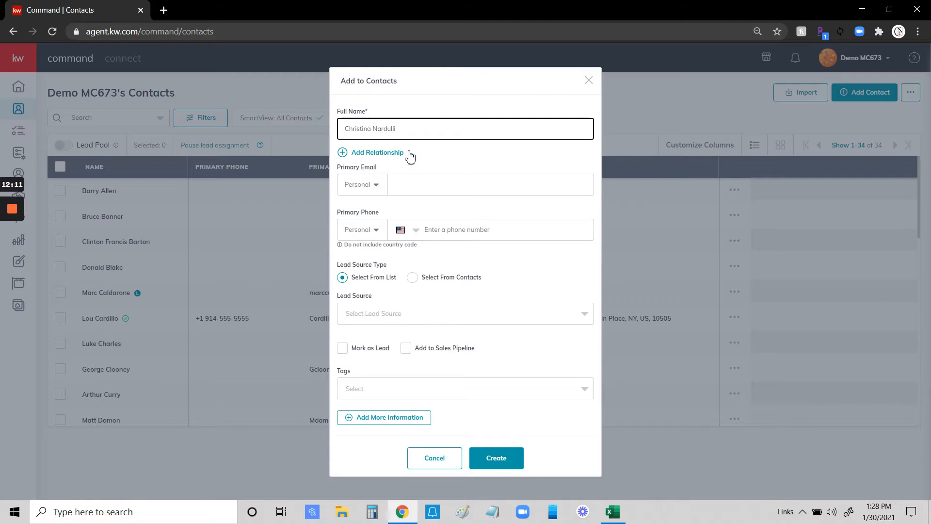
left_click(374, 153)
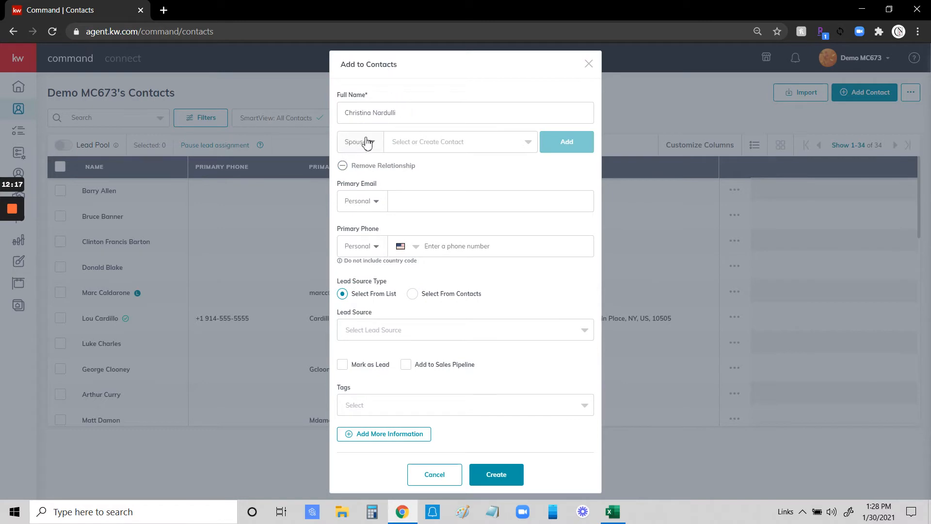
Set the relationship type to Spouse and link the spouse's existing contact from the search results.
left_click(373, 141)
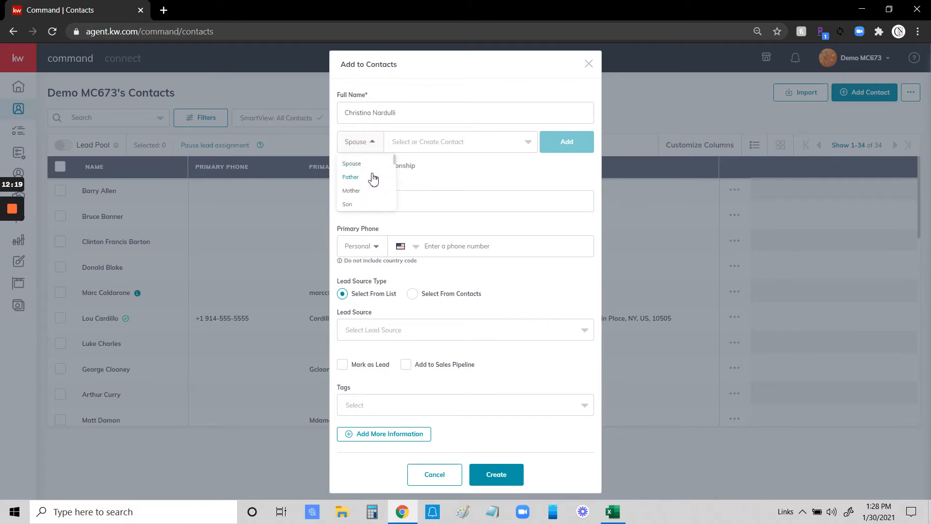
scroll(377, 180, "down", 3)
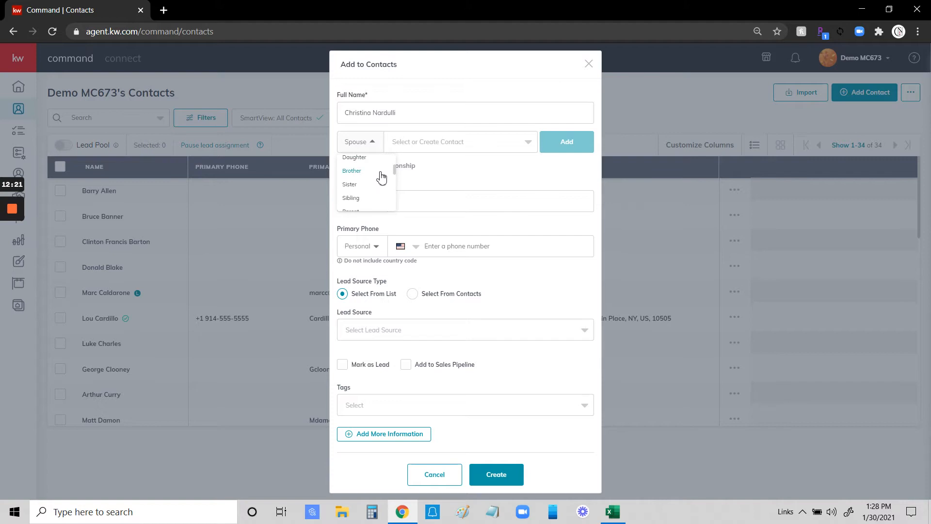
scroll(381, 179, "down", 5)
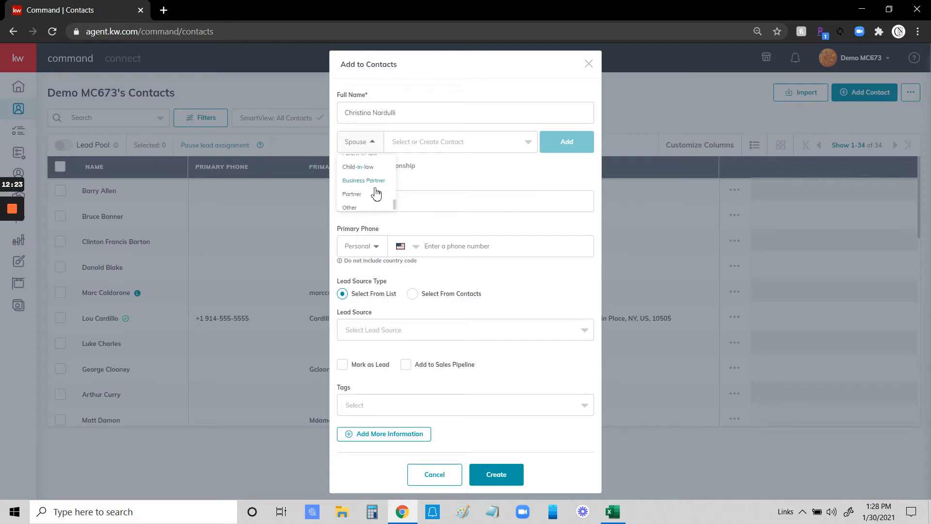
scroll(379, 194, "up", 8)
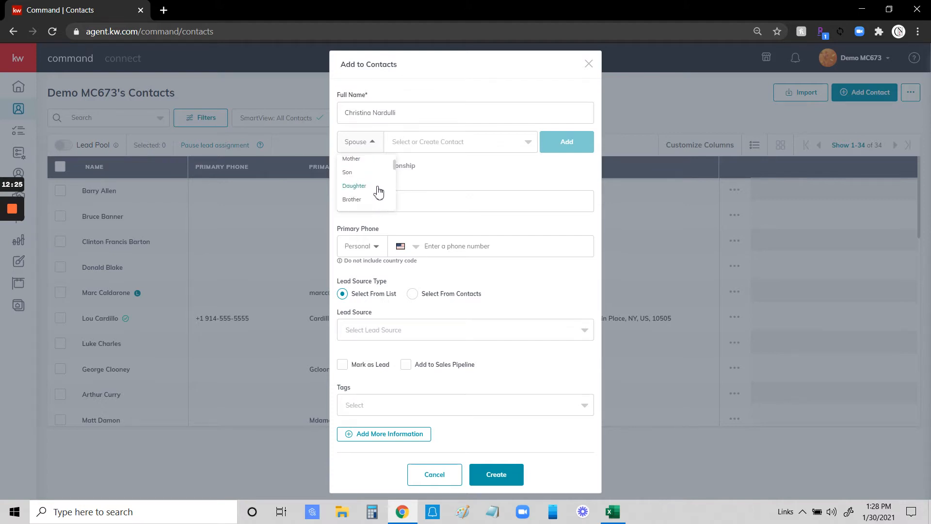
left_click(360, 164)
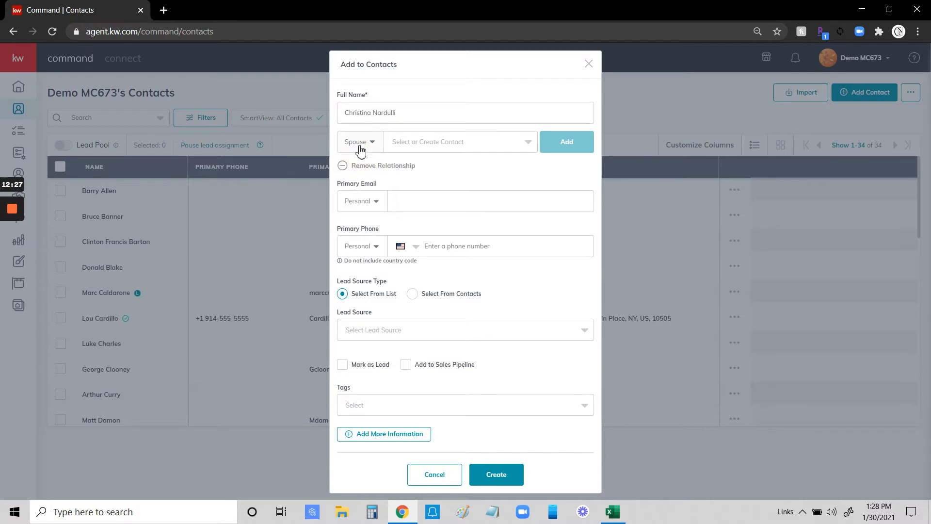
left_click(410, 144)
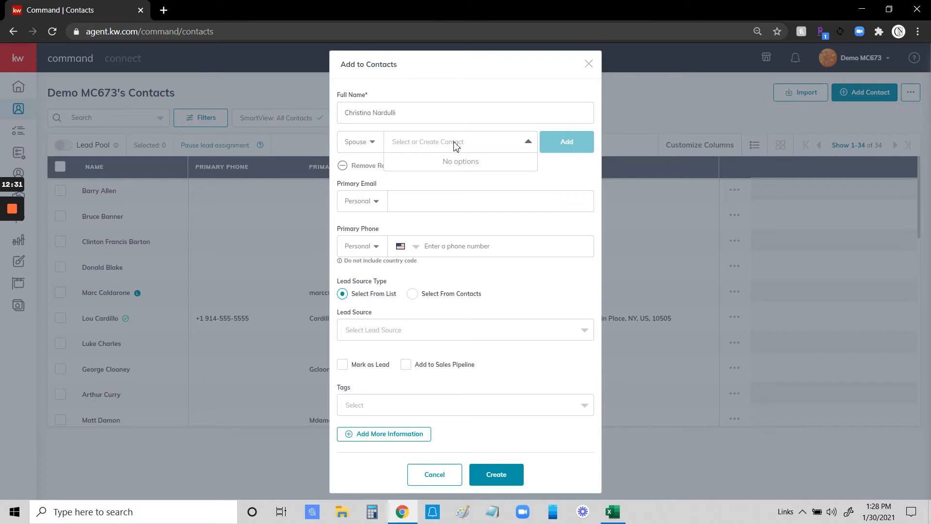
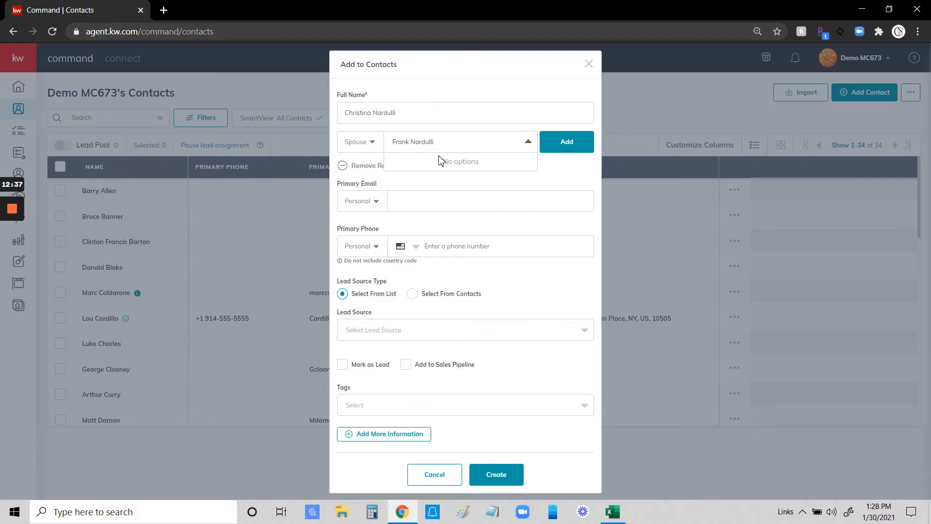
left_click(568, 143)
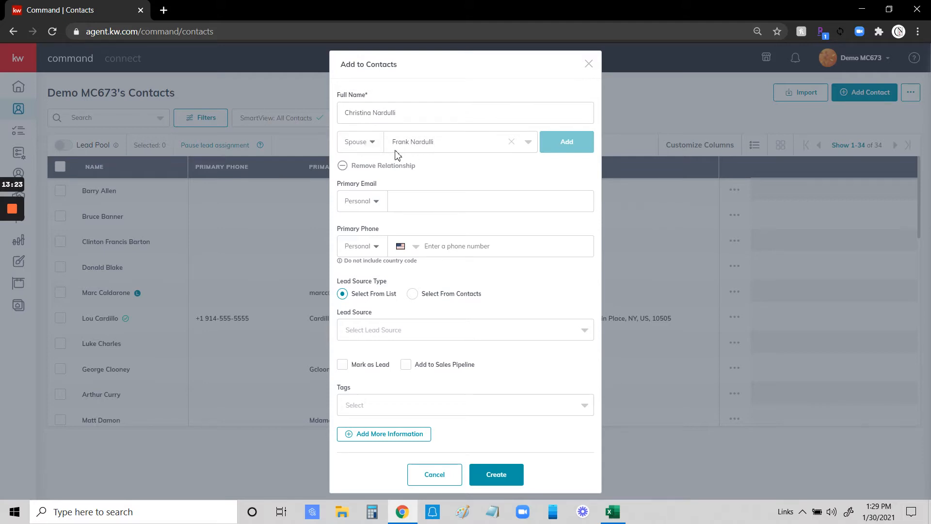
left_click(450, 204)
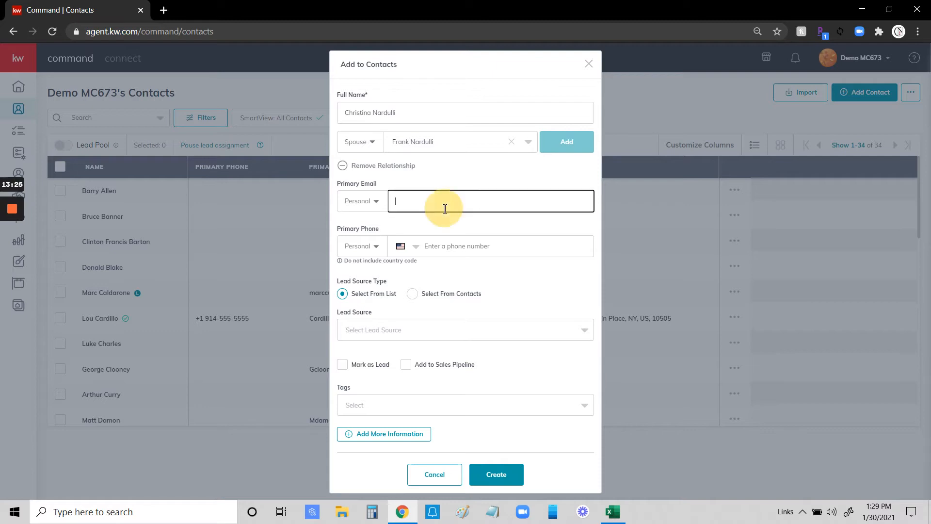
type("akddf;lakdjf;")
key("BackSpace")
key("BackSpace")
key("BackSpace")
key("BackSpace")
key("BackSpace")
key("BackSpace")
left_click(375, 204)
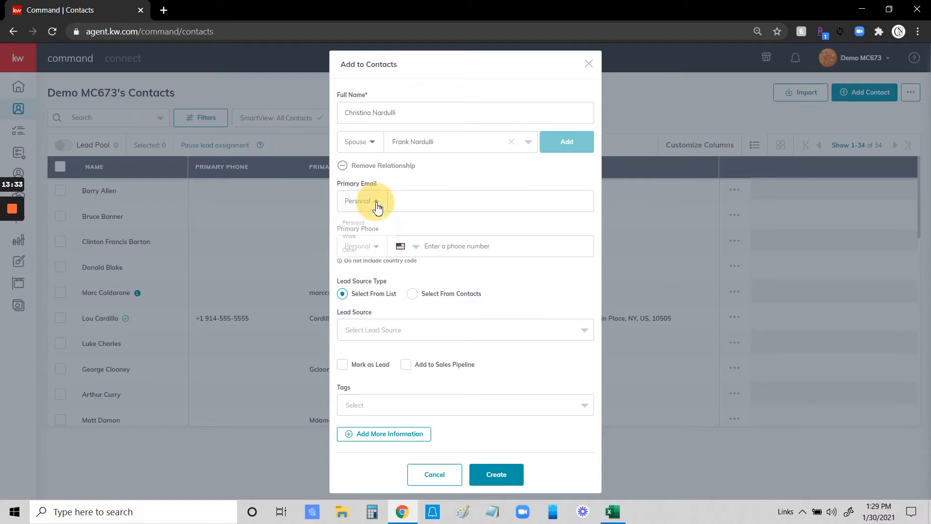
left_click(441, 220)
left_click(432, 247)
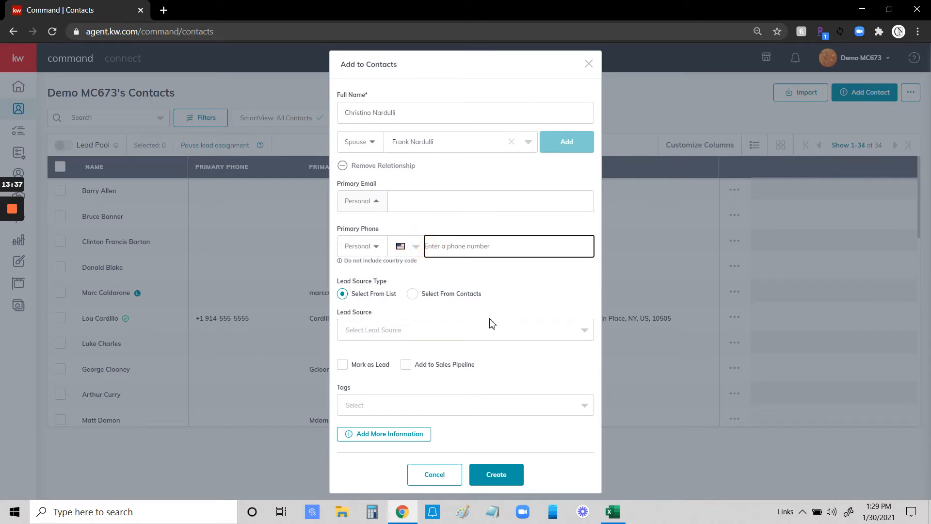
left_click(502, 279)
left_click(425, 329)
scroll(505, 379, "down", 3)
scroll(504, 379, "up", 2)
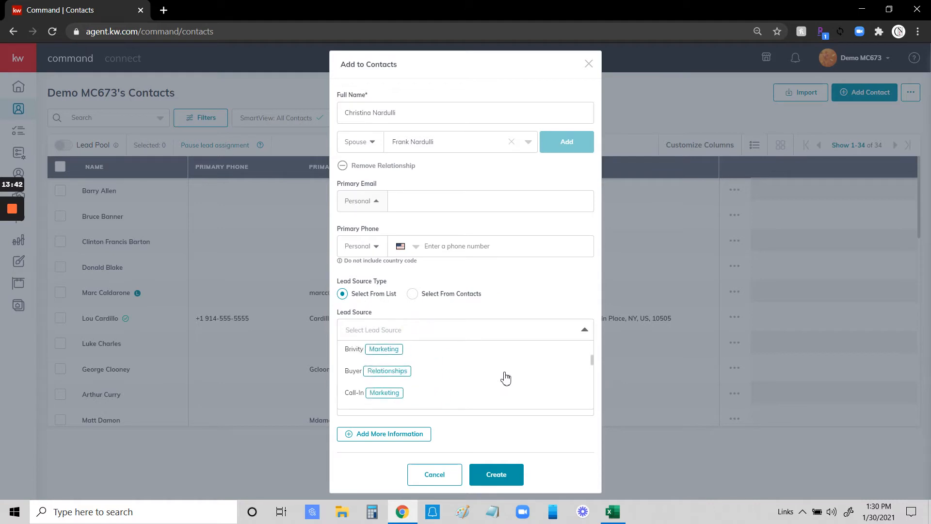
left_click(387, 328)
type("Face")
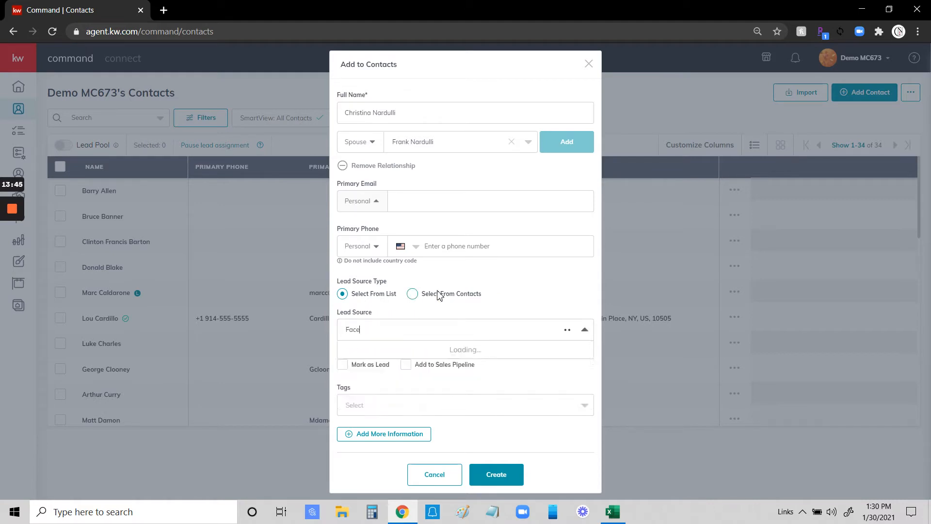
type("book")
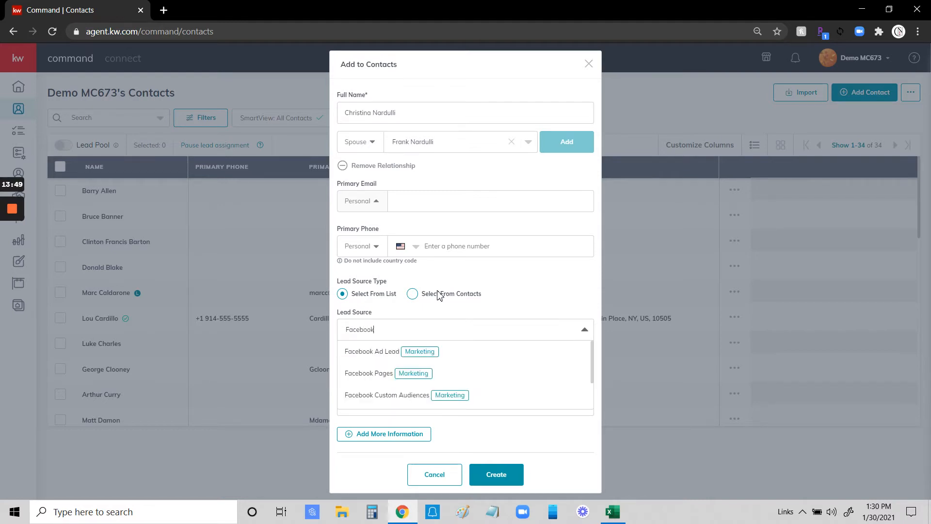
left_click(420, 333)
left_click(370, 332)
type("fac")
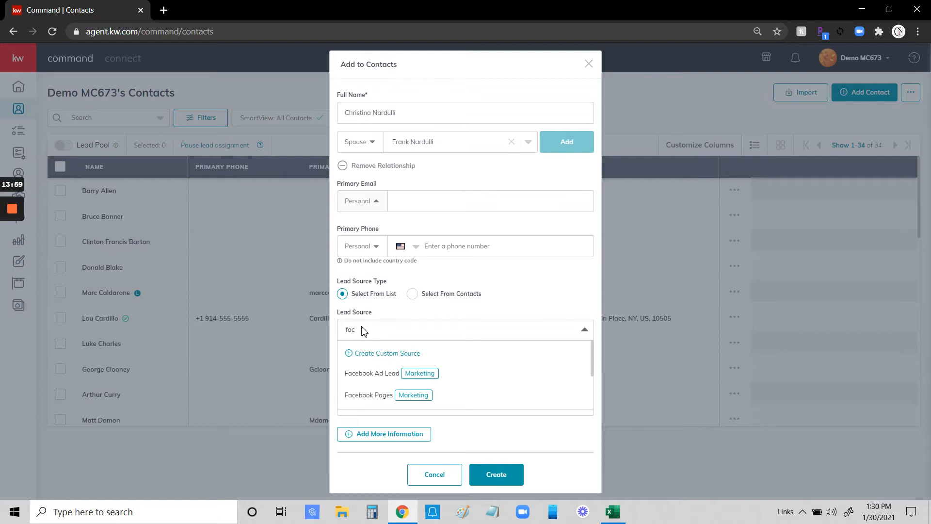
left_click(319, 325)
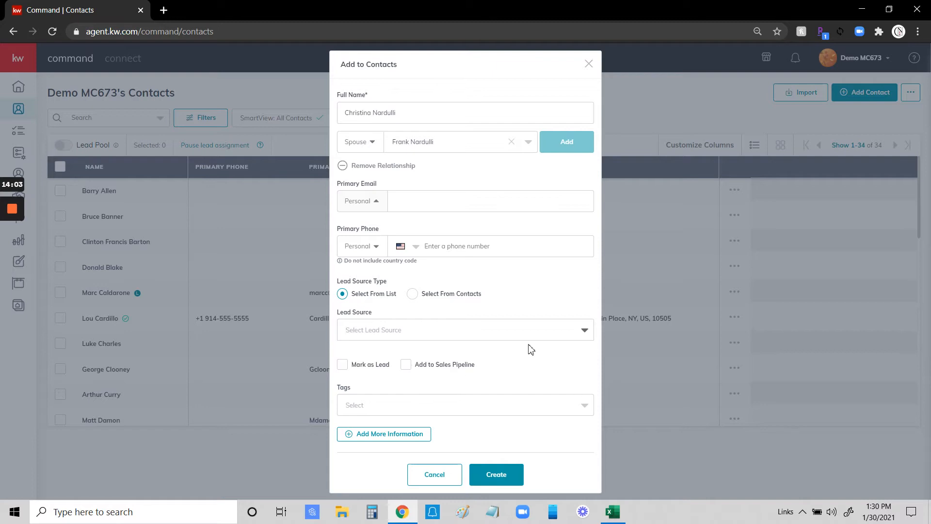
left_click(356, 409)
scroll(476, 437, "down", 5)
scroll(478, 440, "up", 5)
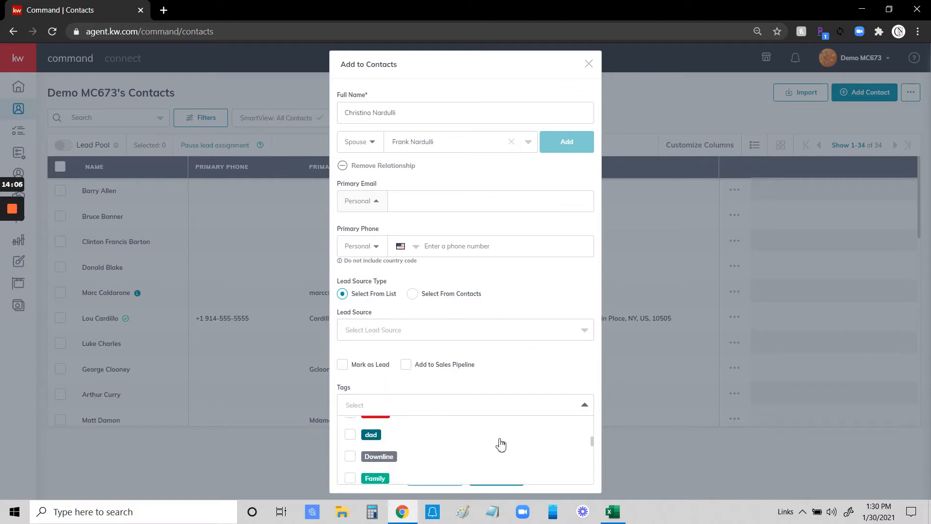
left_click(394, 403)
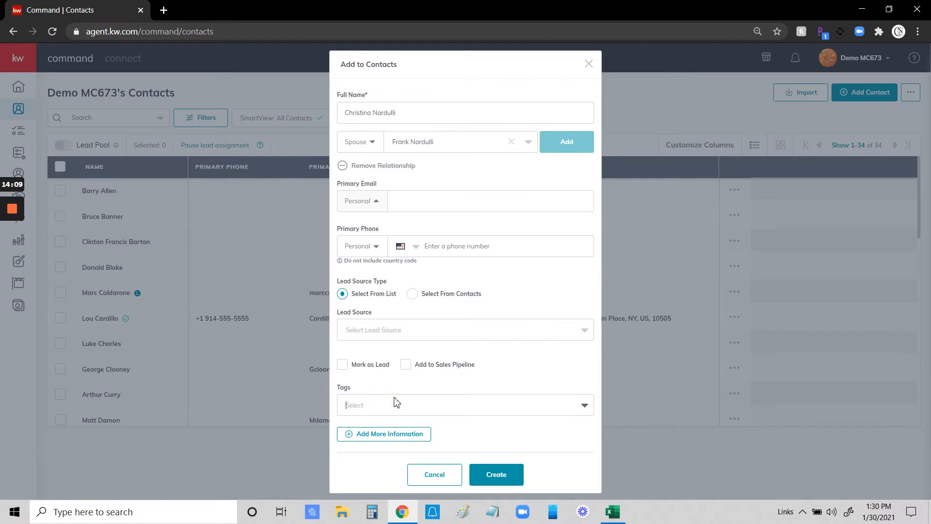
type("Ope")
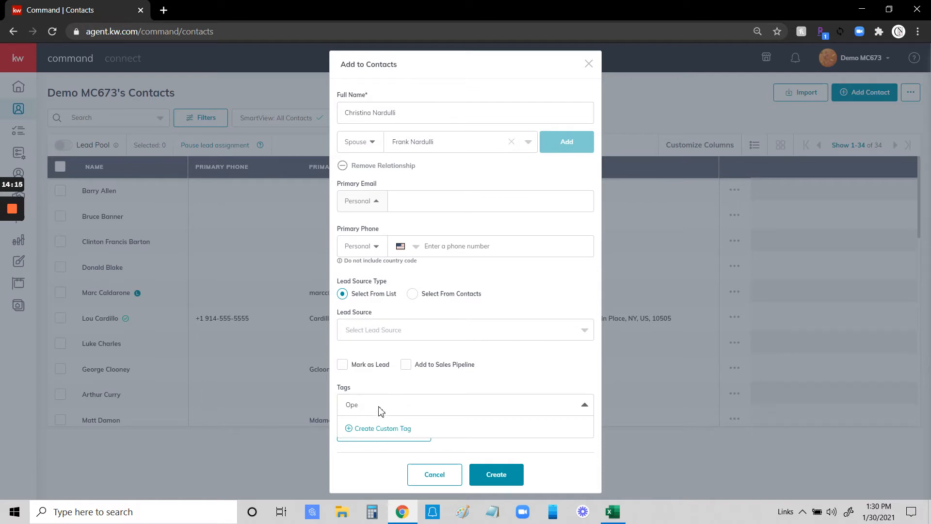
left_click_drag(376, 403, 334, 404)
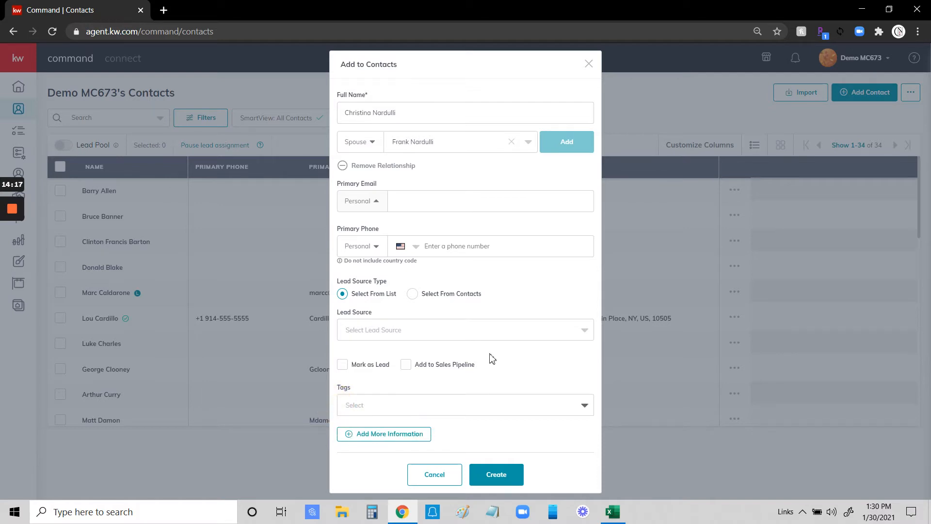
Reveal the extra information sections and expand Additional Contact Information.
left_click(367, 435)
scroll(410, 397, "down", 1)
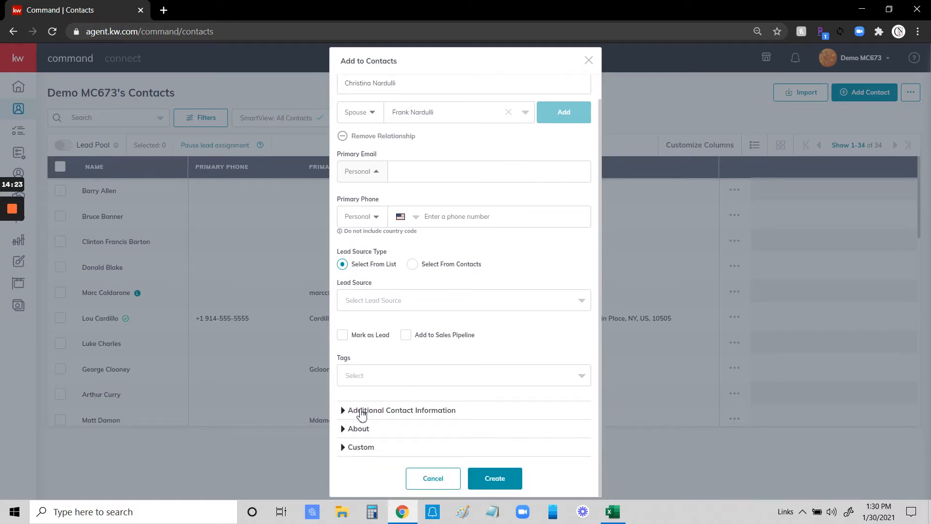
left_click(361, 412)
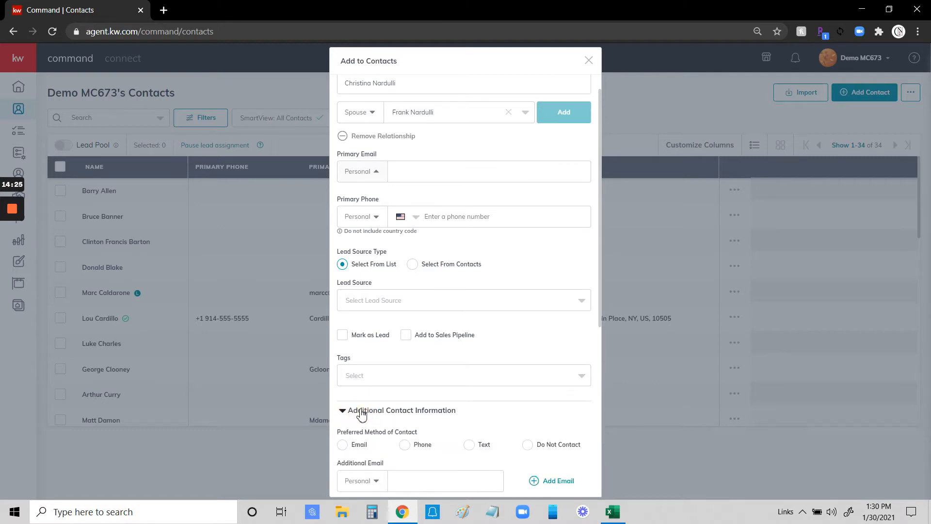
scroll(466, 398, "down", 5)
scroll(468, 399, "down", 2)
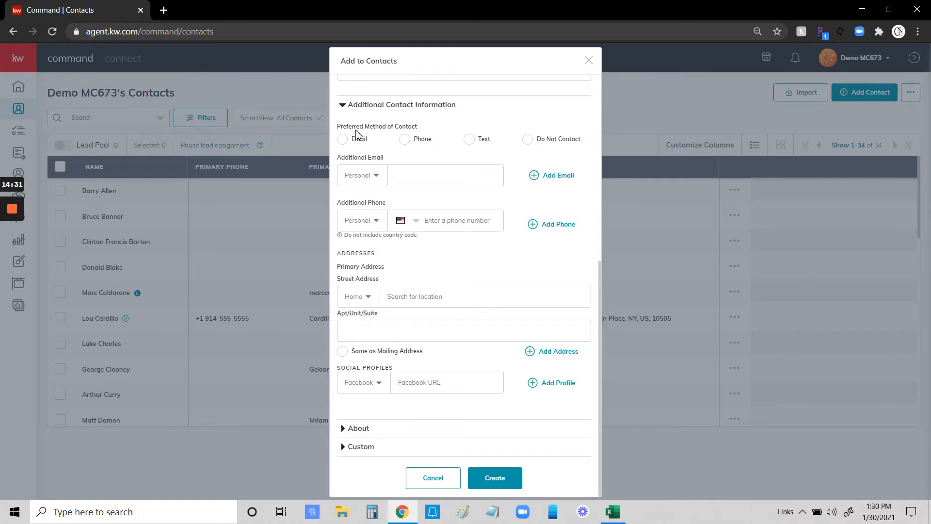
left_click(409, 173)
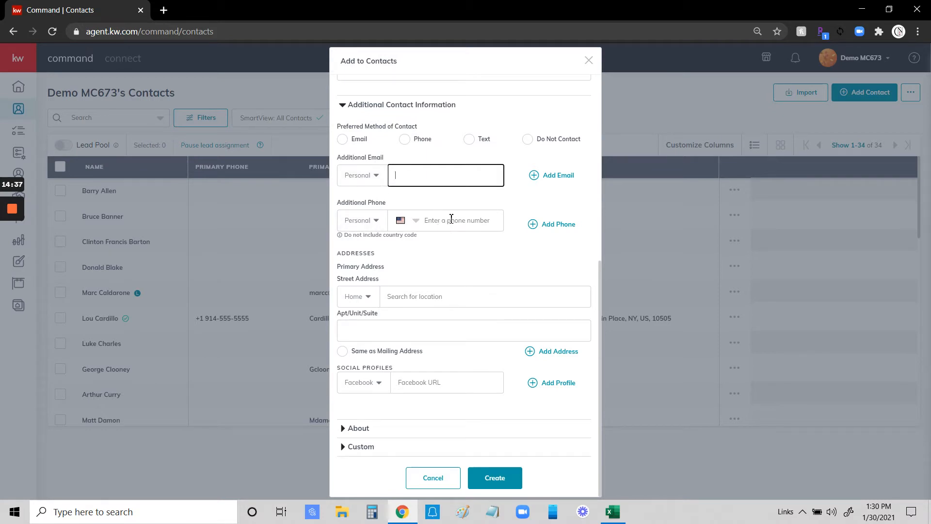
scroll(357, 293, "up", 1)
scroll(403, 286, "down", 1)
Add a Work street address from the '57' suggestion and mark it Same as Mailing Address.
left_click(408, 298)
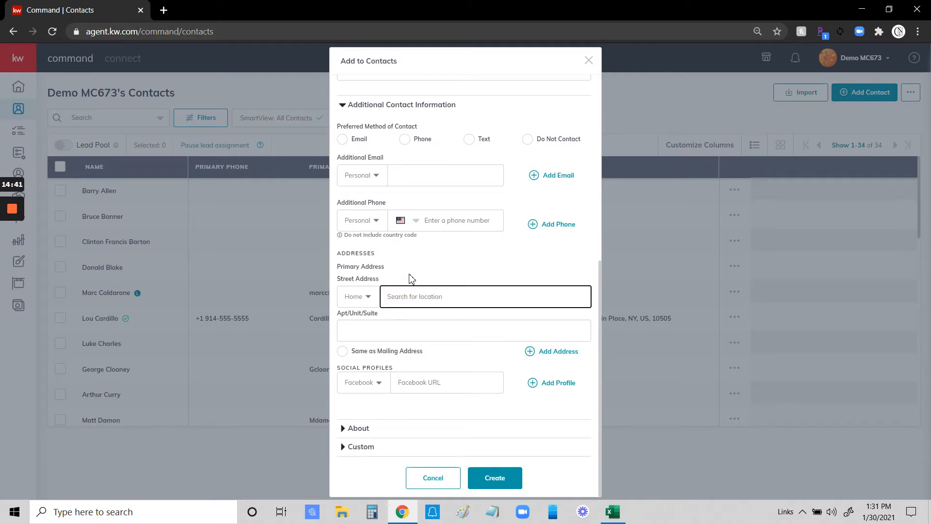
left_click(368, 297)
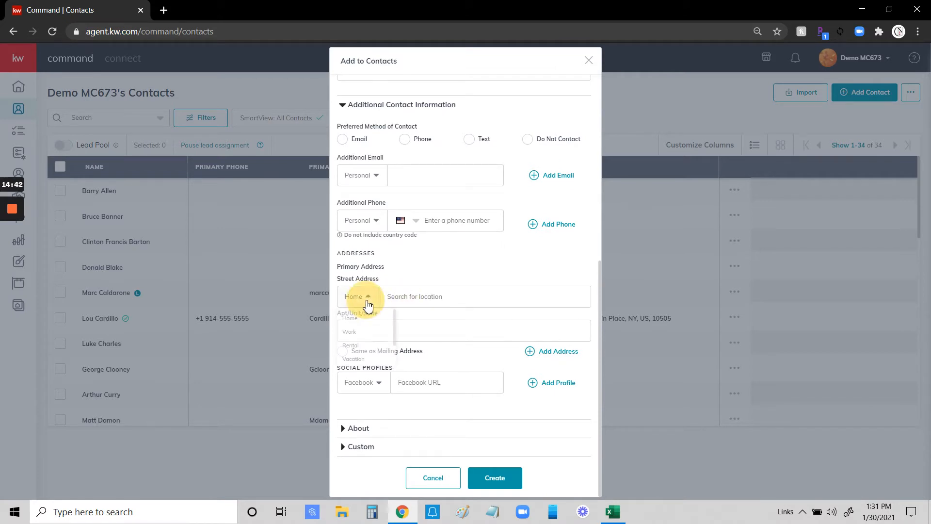
left_click(359, 334)
left_click(412, 296)
type("57")
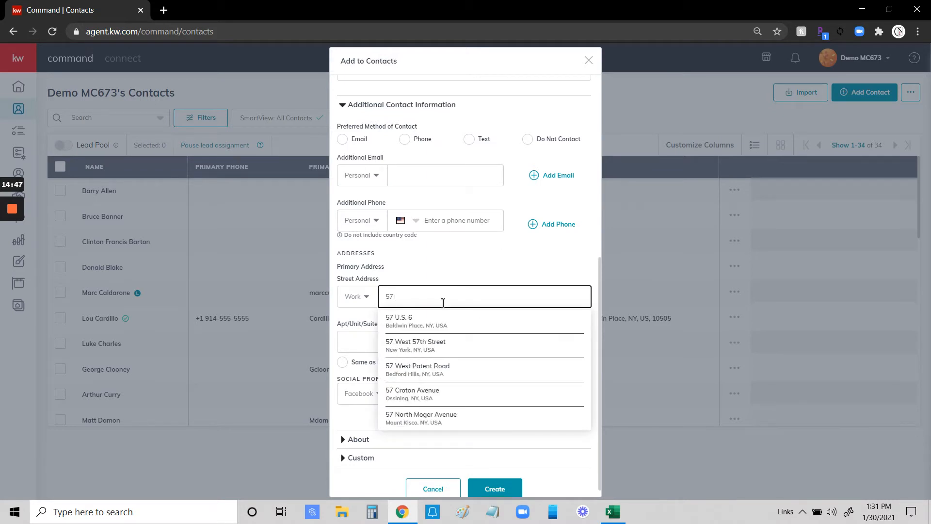
left_click(415, 322)
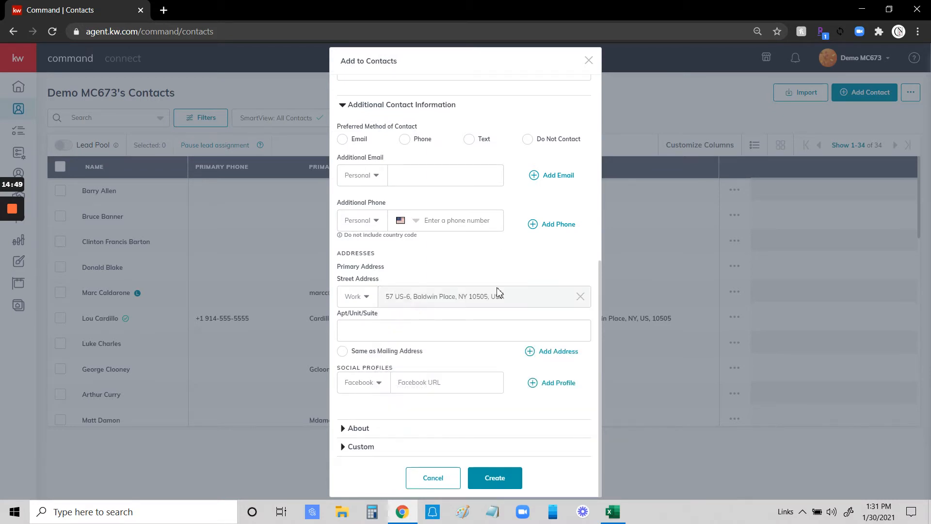
left_click(349, 332)
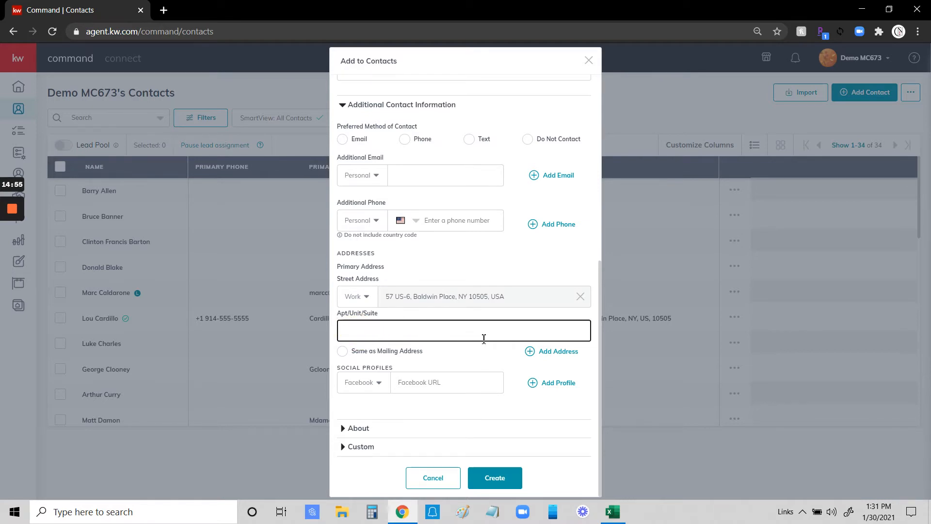
left_click(343, 351)
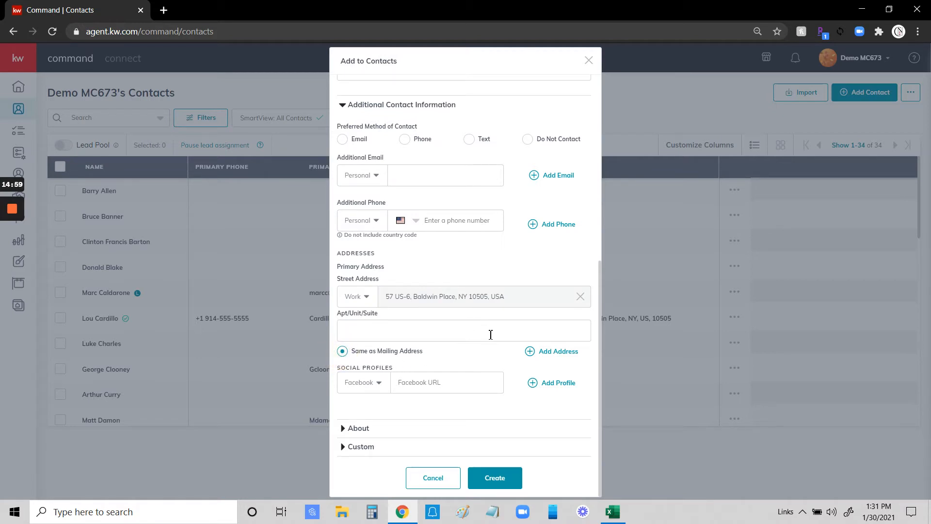
left_click(379, 388)
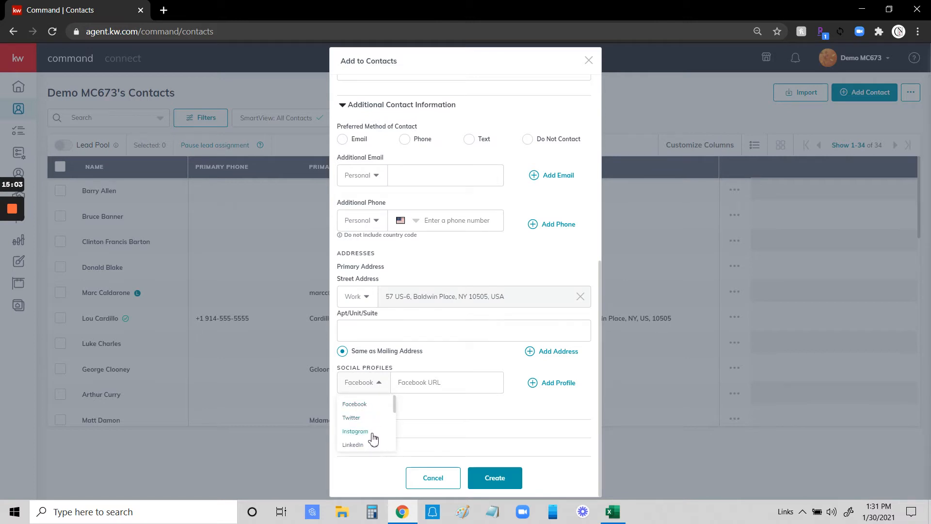
left_click(465, 350)
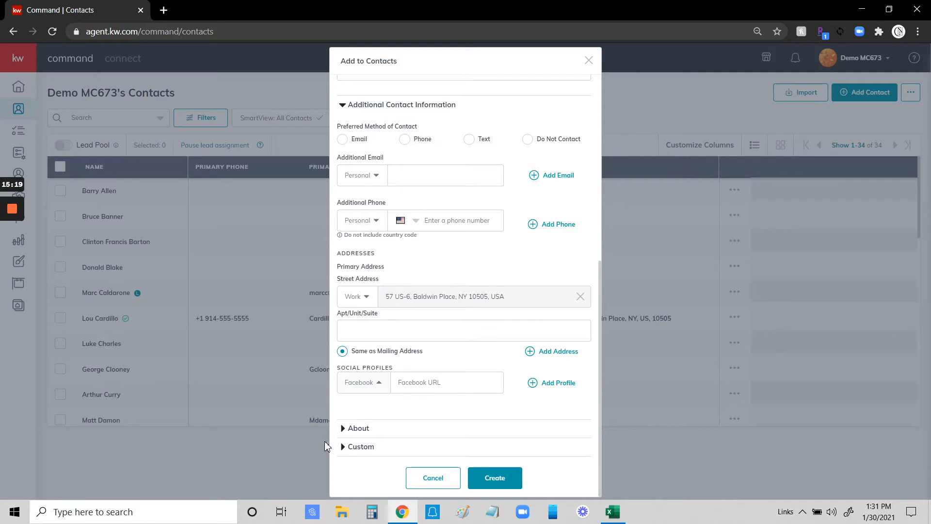
Expand the About section and move through the Legal Name and Description fields.
left_click(359, 429)
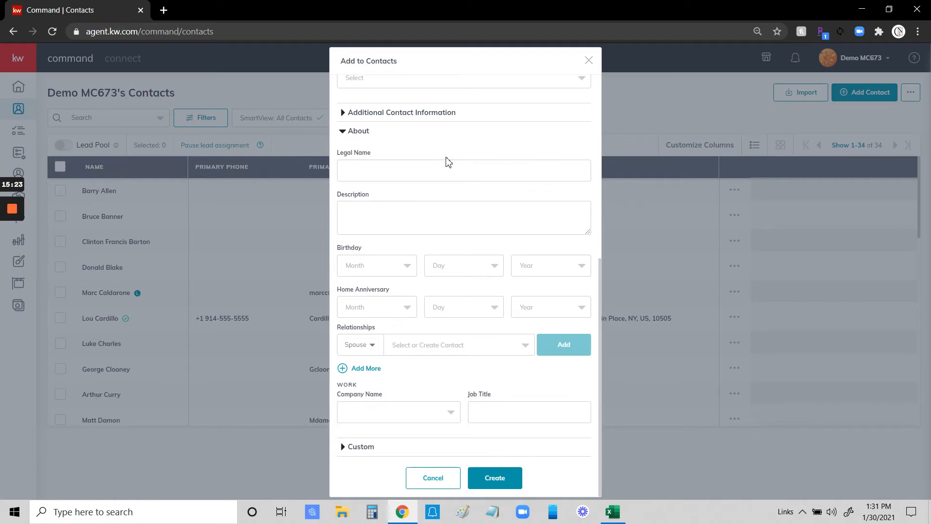
left_click(357, 165)
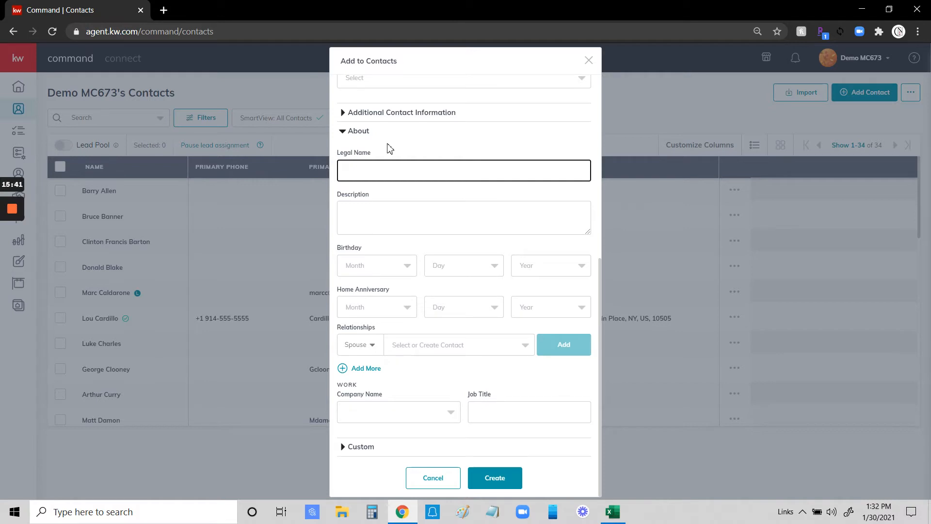
left_click(376, 170)
left_click(357, 213)
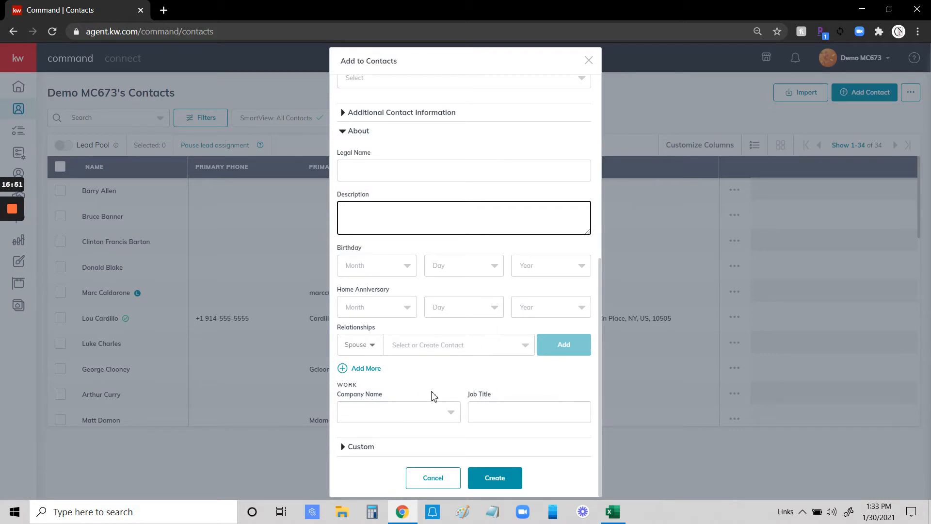
Under Custom, add a new custom field named Pie Flavor.
left_click(359, 447)
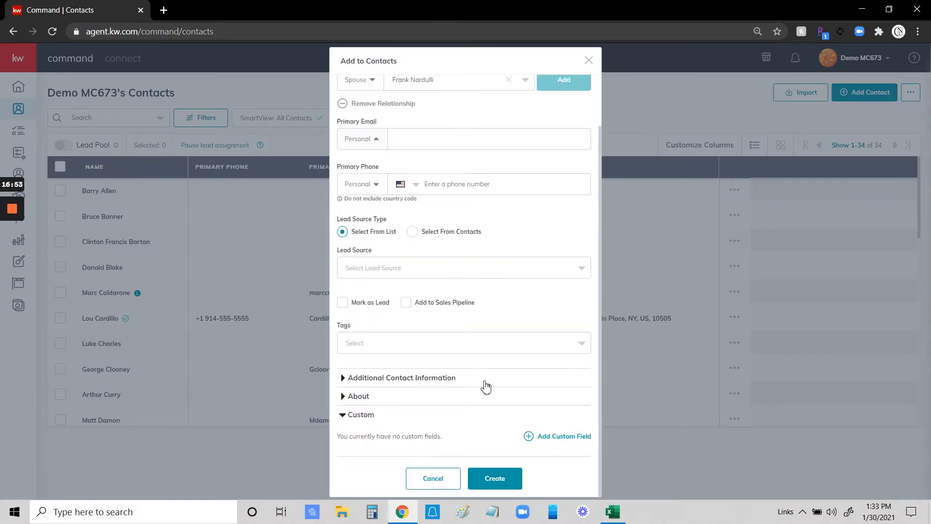
left_click(558, 436)
left_click(383, 395)
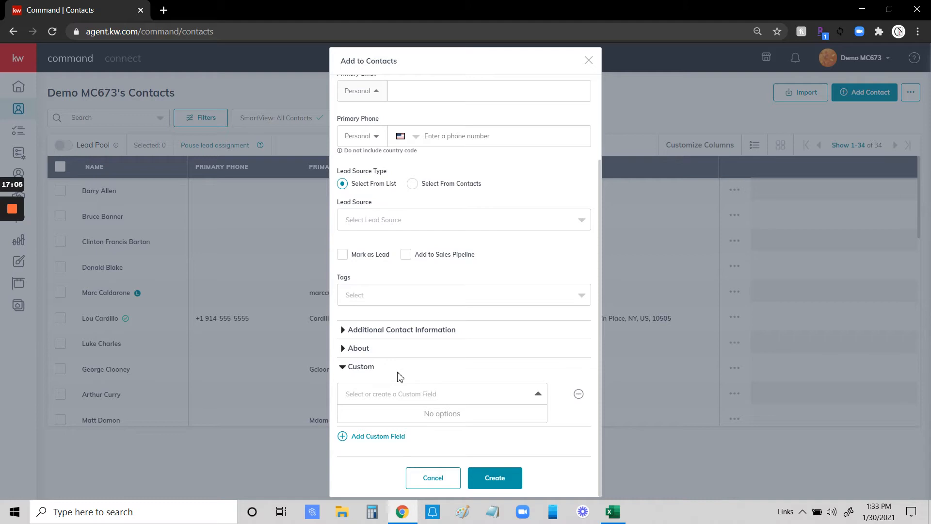
type("Ple")
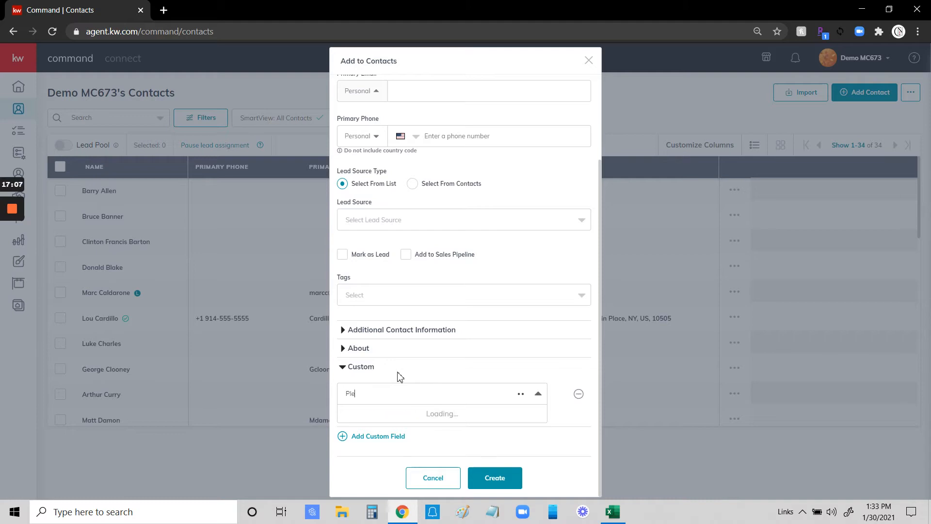
type(" Flo")
type("vor")
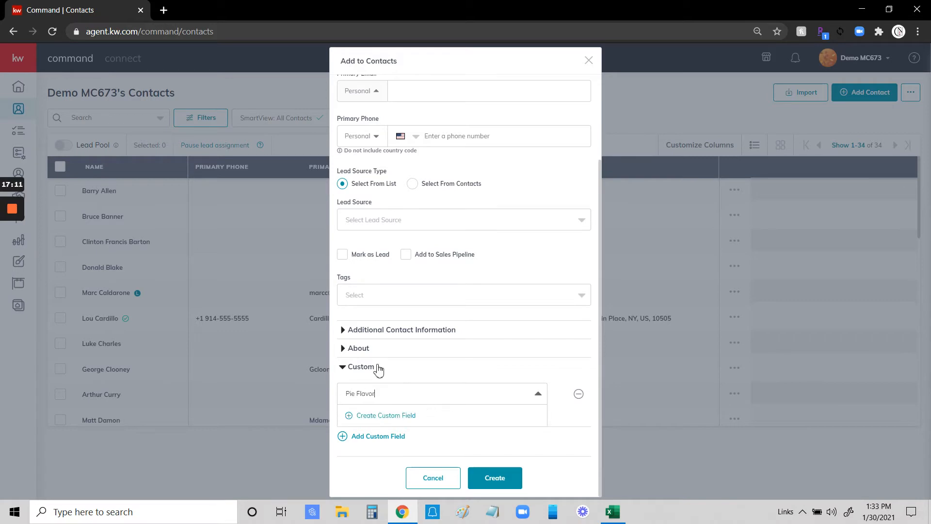
left_click(380, 416)
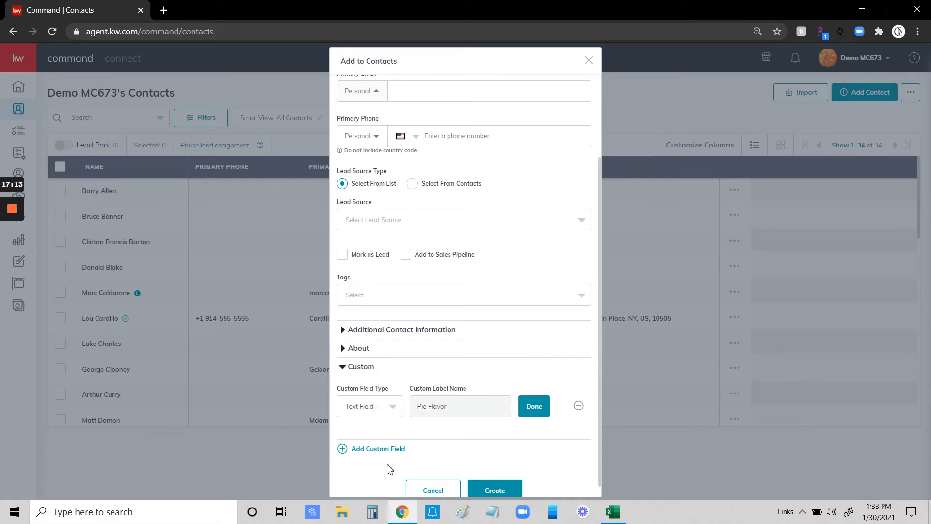
Keep the Pie Flavor field as a Text Field and confirm it.
left_click(376, 417)
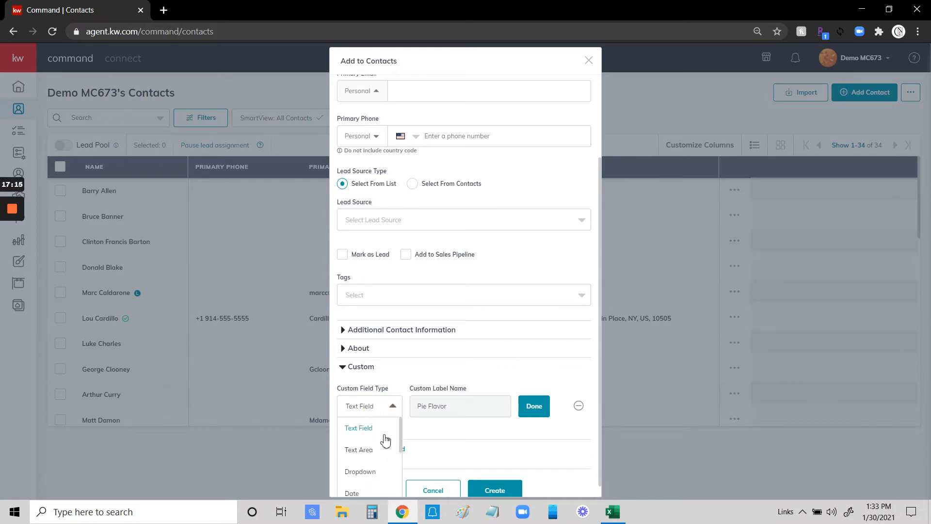
scroll(377, 441, "down", 2)
scroll(378, 445, "up", 2)
scroll(383, 465, "down", 2)
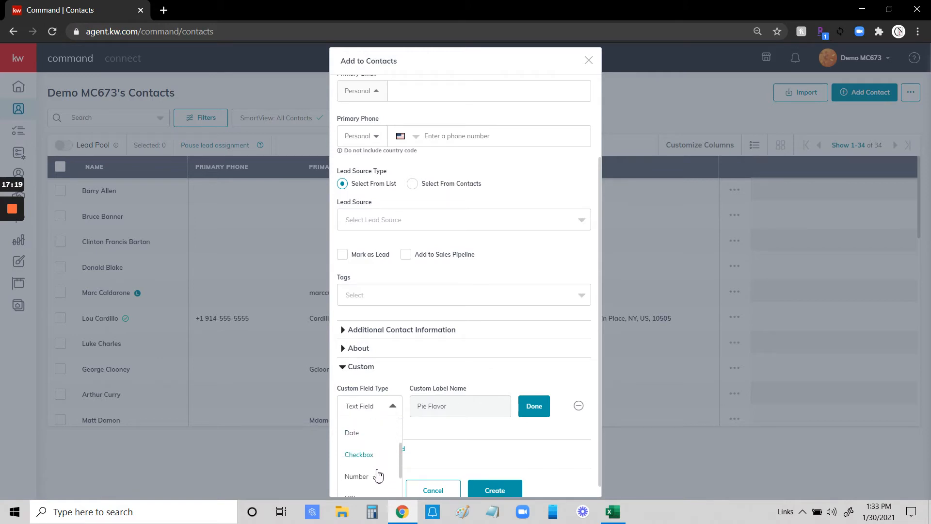
left_click(499, 371)
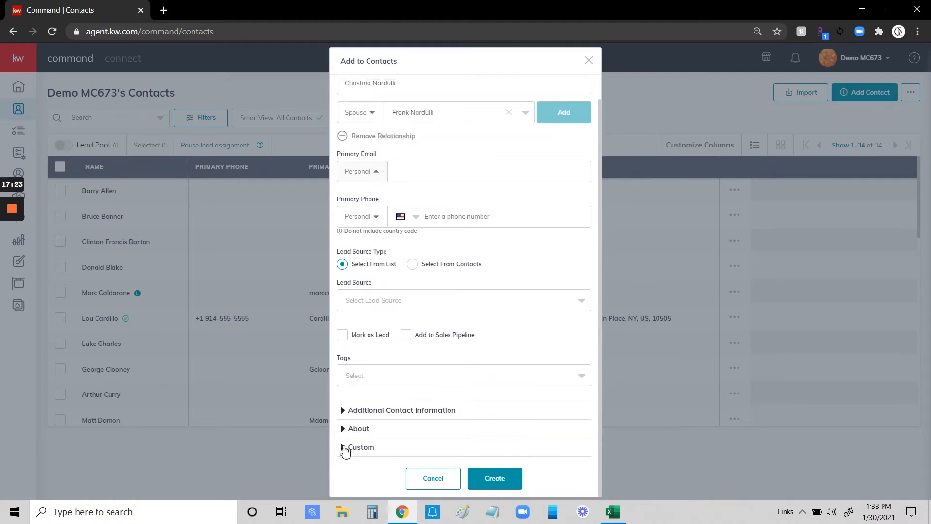
left_click(344, 447)
left_click(536, 408)
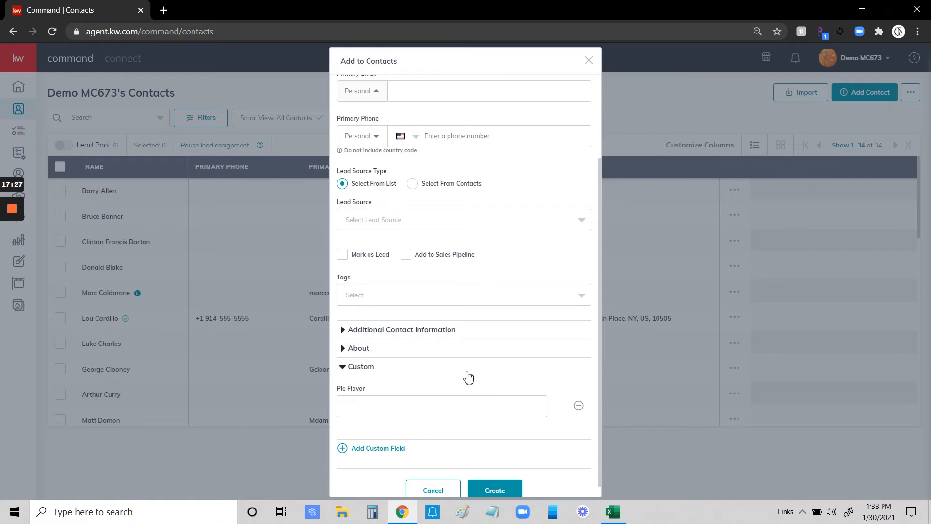
scroll(476, 451, "down", 1)
Save the new contact, search contacts by the spouse's surname, then step to her record.
left_click(496, 477)
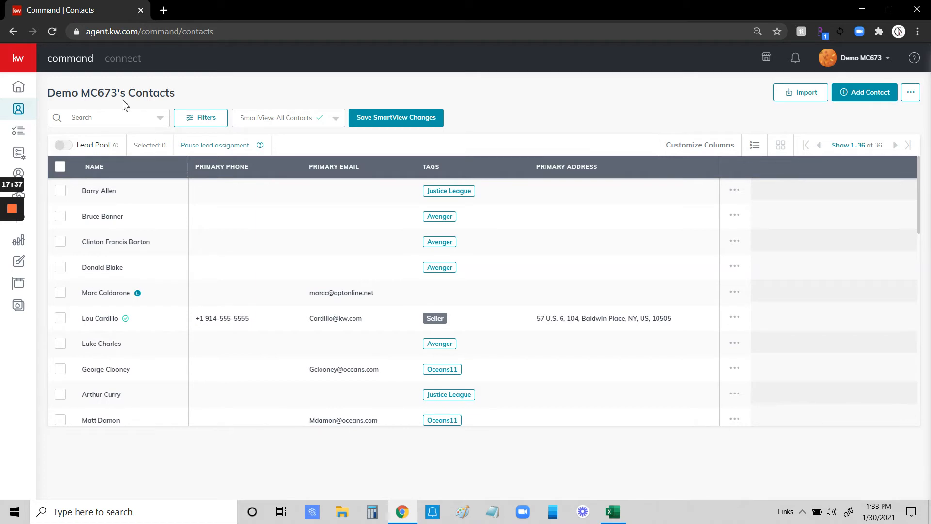
left_click(95, 120)
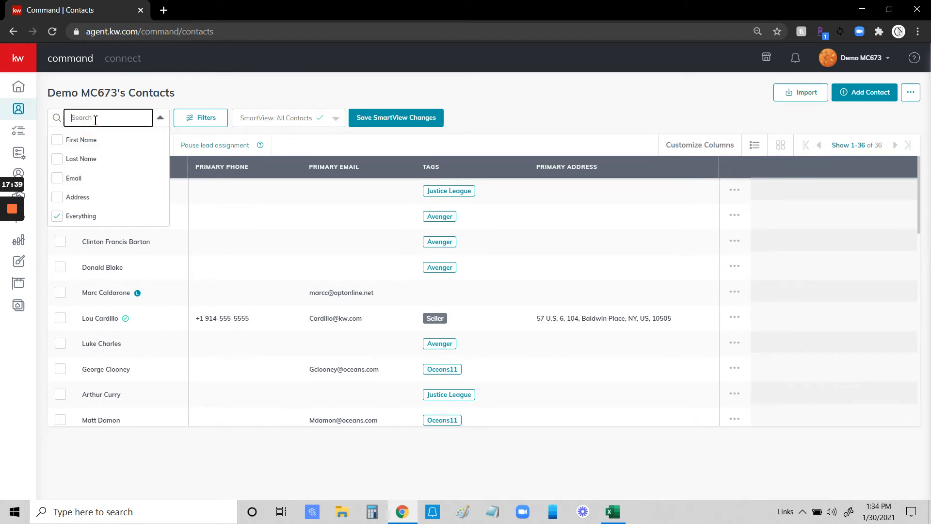
type("Nardulli")
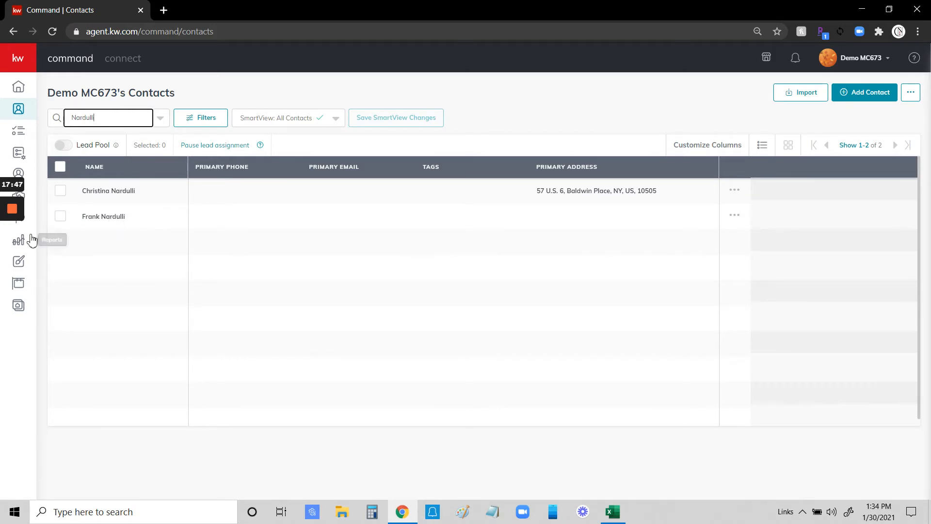
left_click(102, 217)
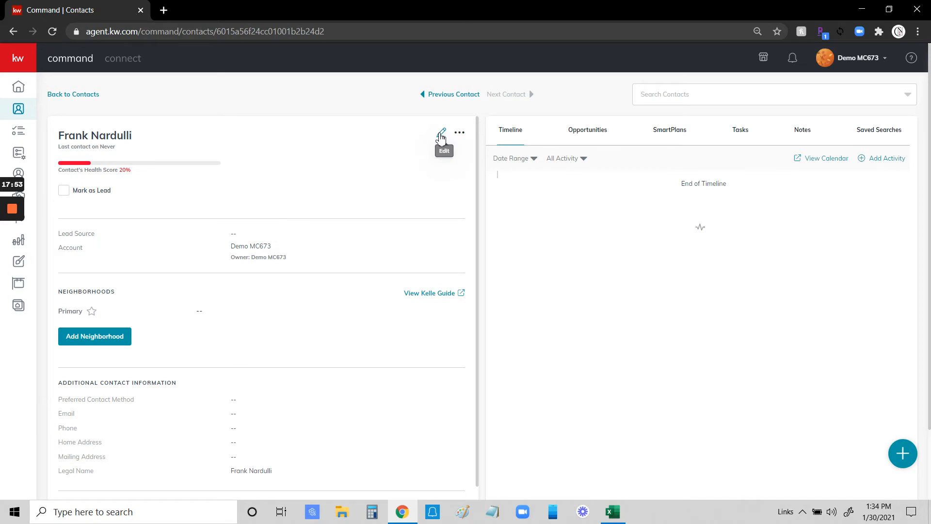
left_click(453, 95)
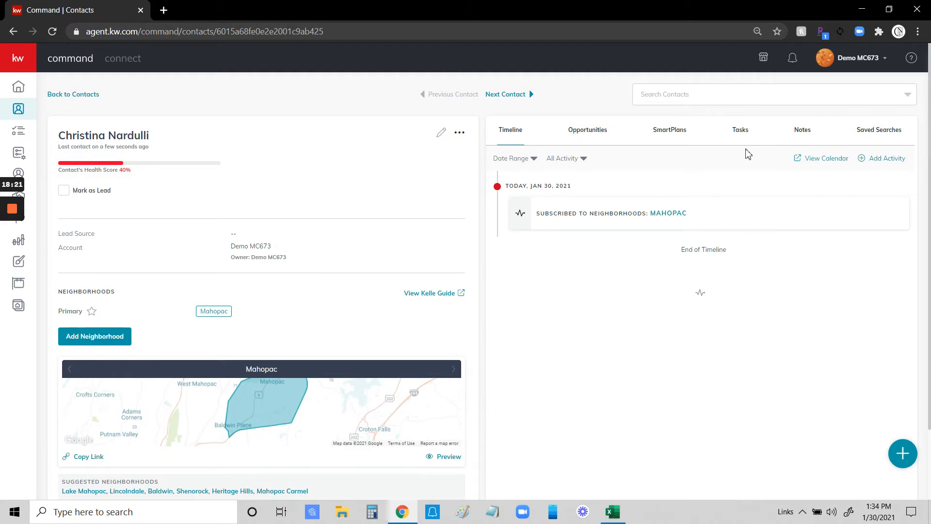
left_click(593, 136)
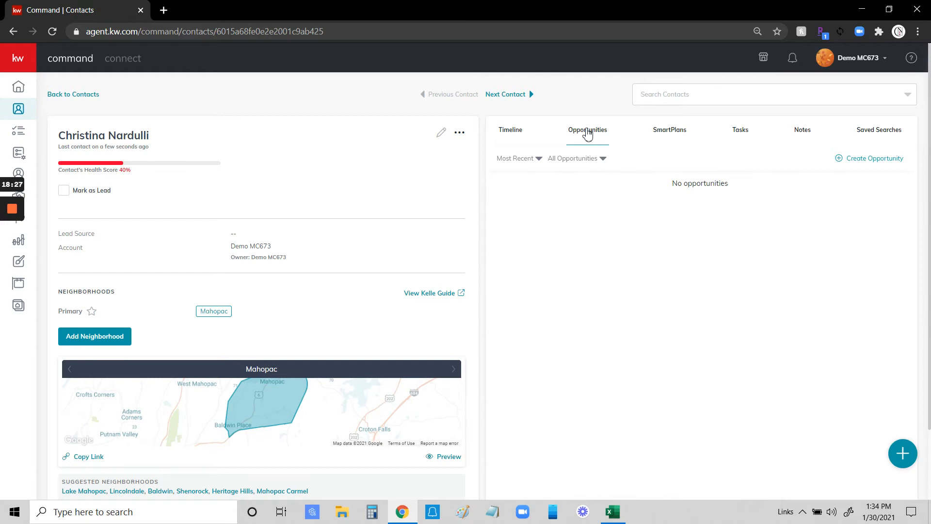
left_click(670, 136)
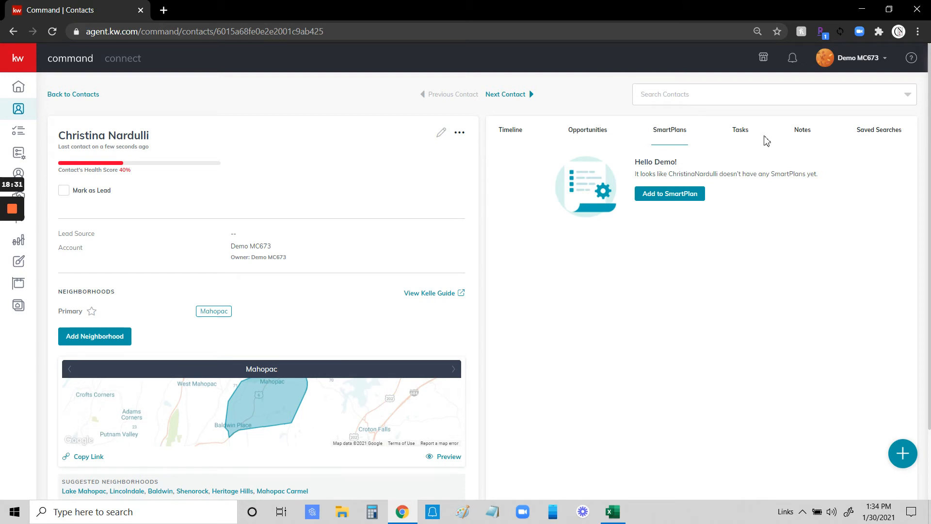
left_click(746, 137)
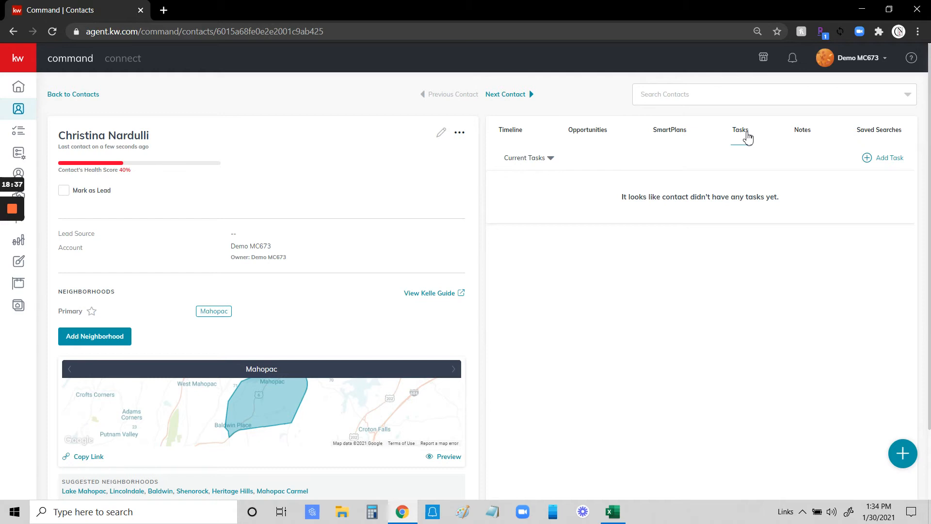
left_click(803, 138)
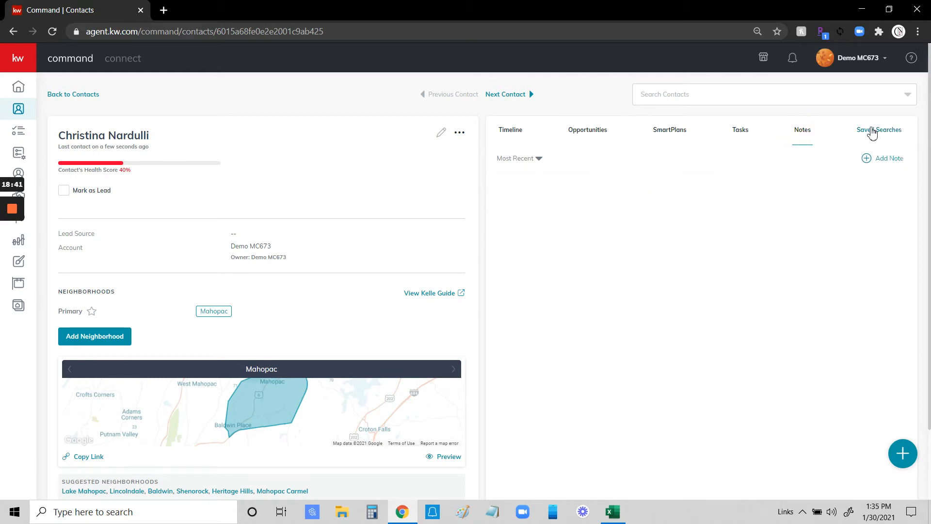
left_click(510, 134)
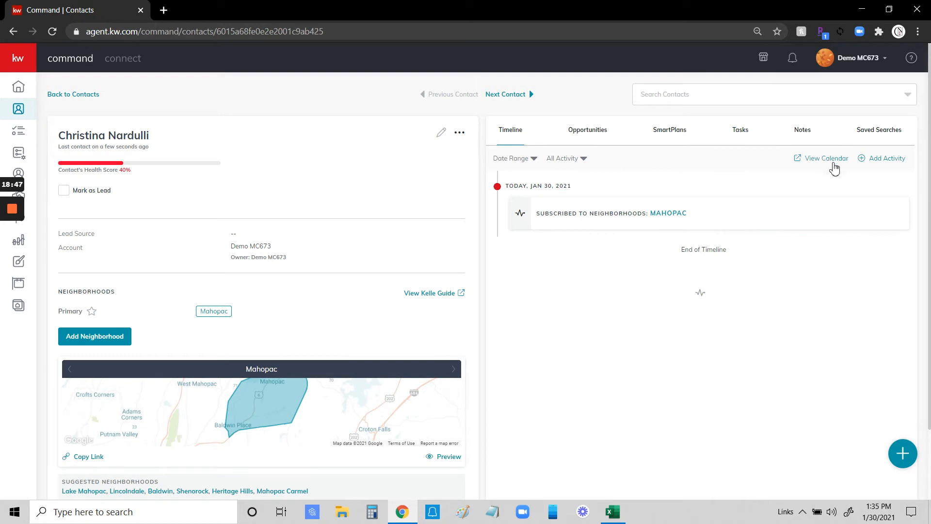
Add a Quick Note activity reading 'Meet next week - call on Monday to schedule' to the contact.
left_click(878, 159)
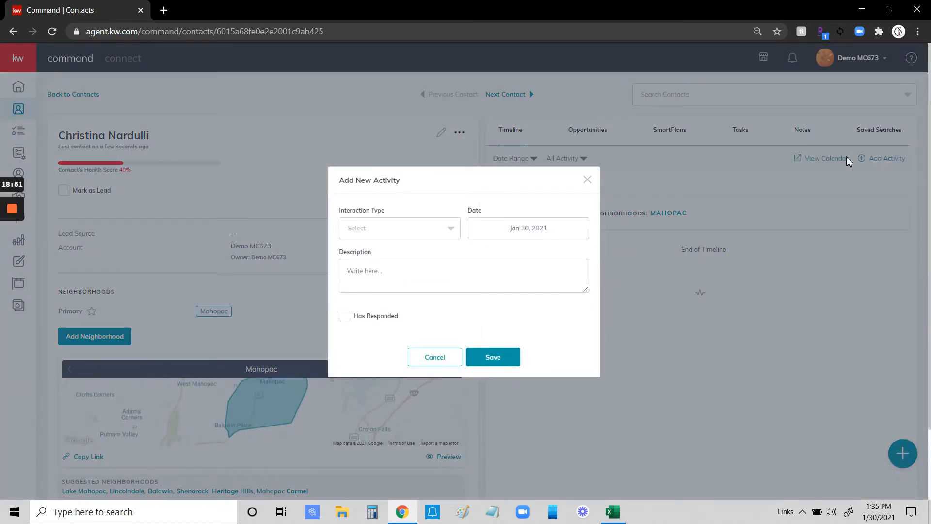
left_click(454, 234)
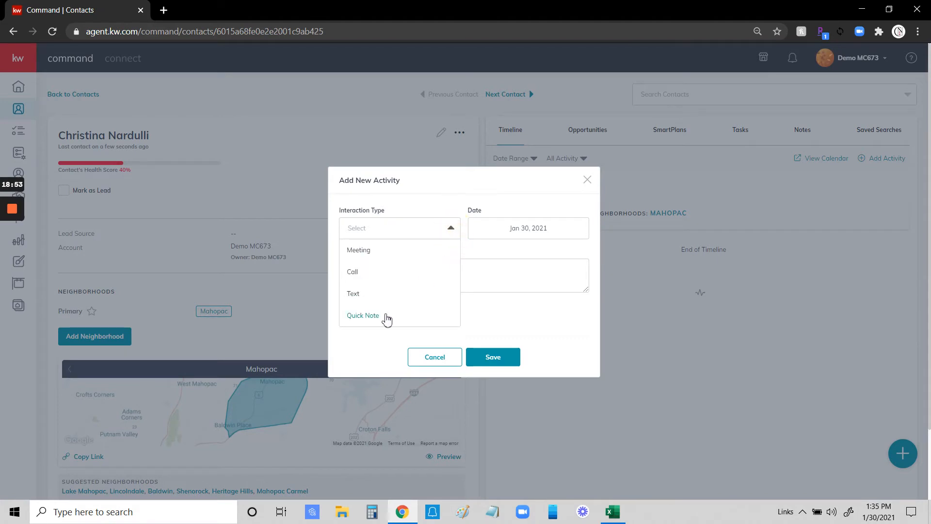
left_click(366, 317)
left_click(383, 279)
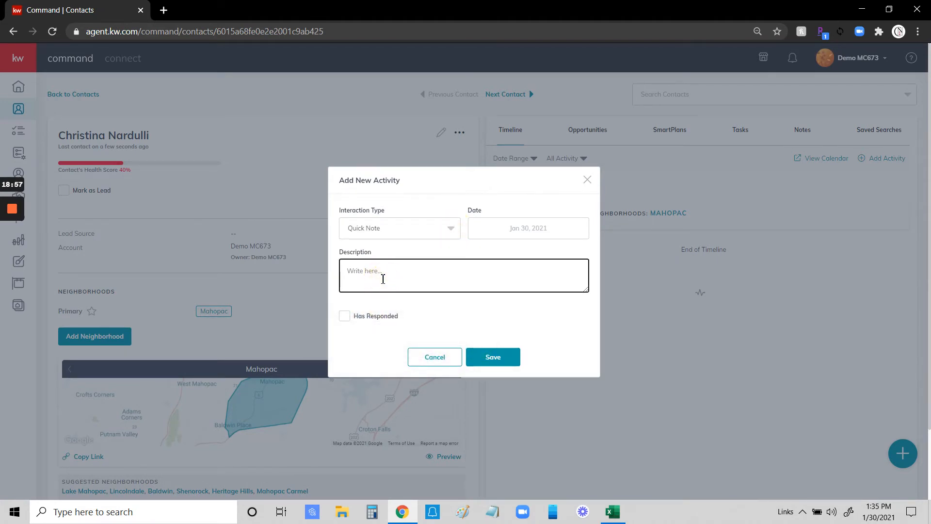
type("Meet next week - call on Monday to schedule")
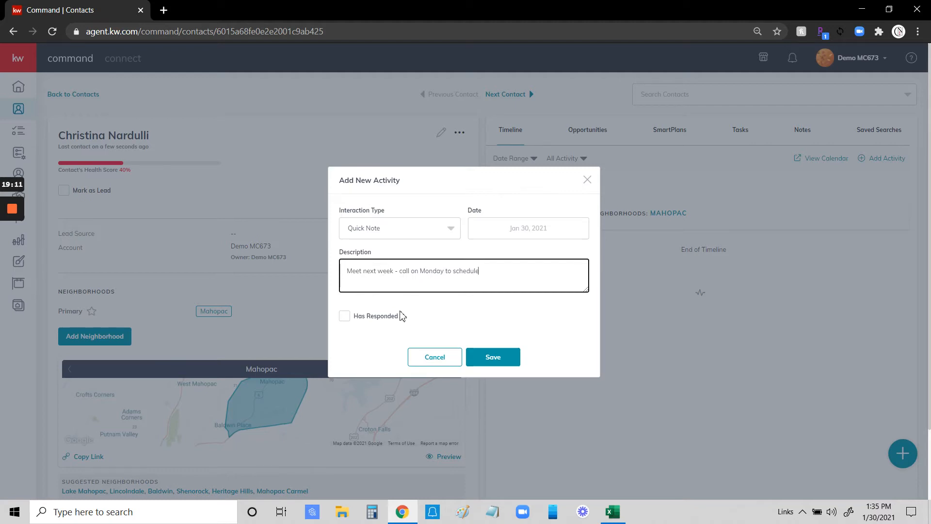
left_click(493, 357)
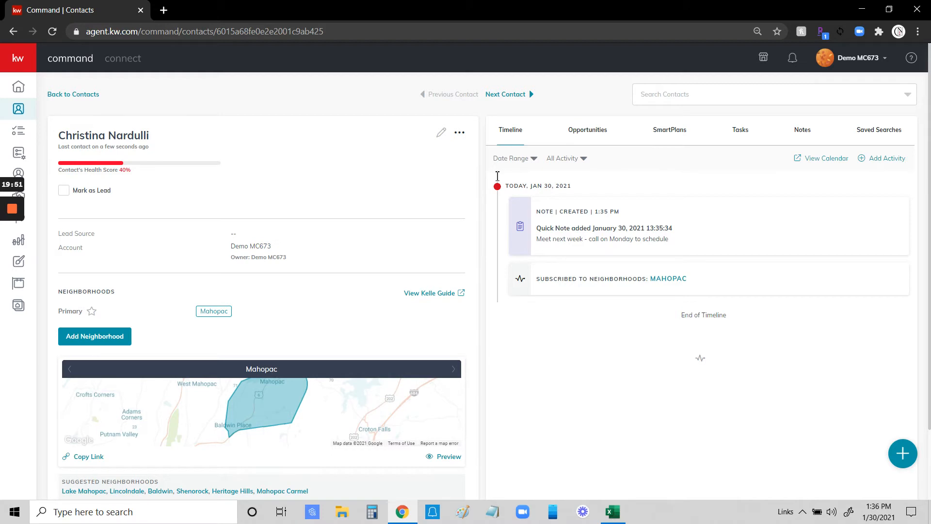
Copy the link under the Mahopac map in the contact's Neighborhoods section.
scroll(385, 185, "down", 1)
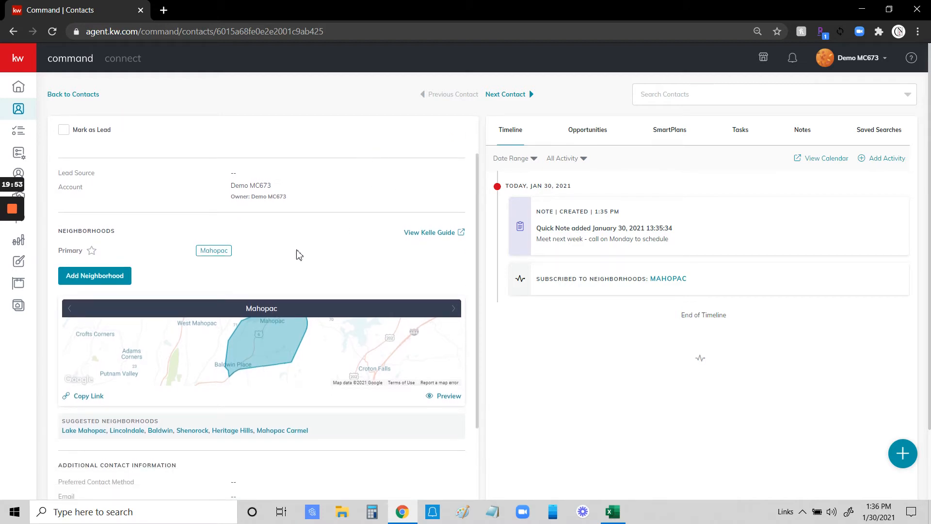
scroll(327, 170, "up", 1)
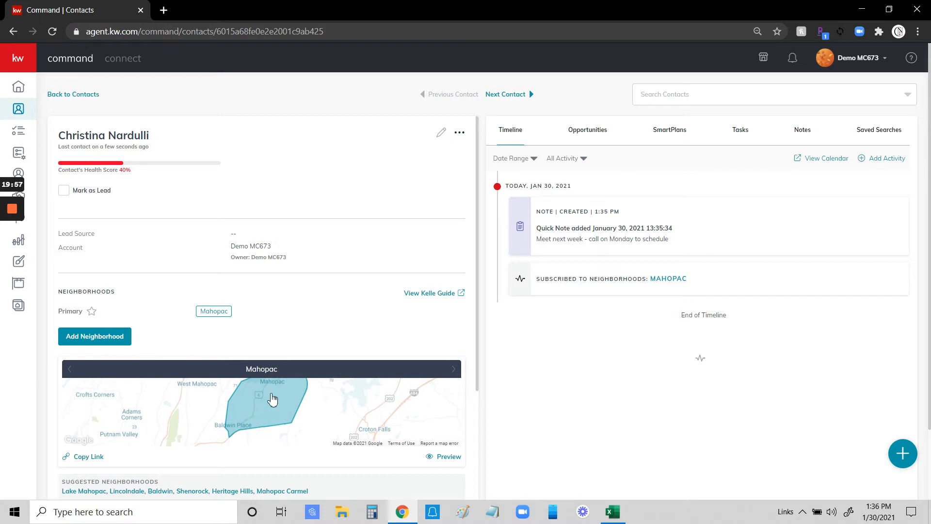
scroll(243, 274, "down", 3)
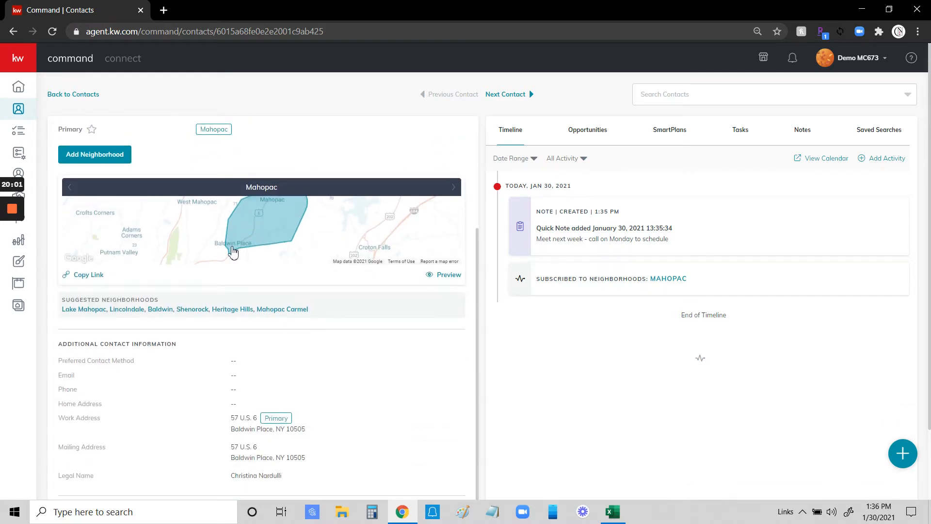
scroll(234, 250, "up", 1)
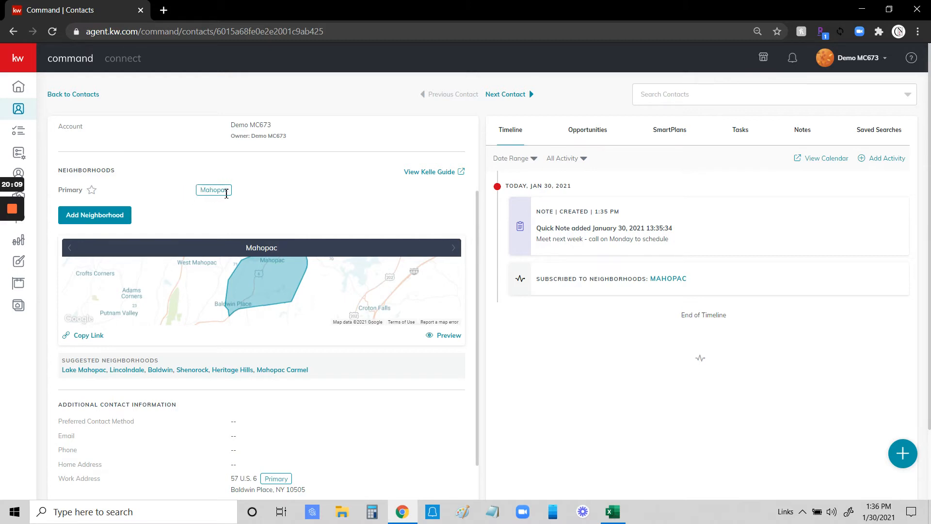
scroll(193, 261, "down", 1)
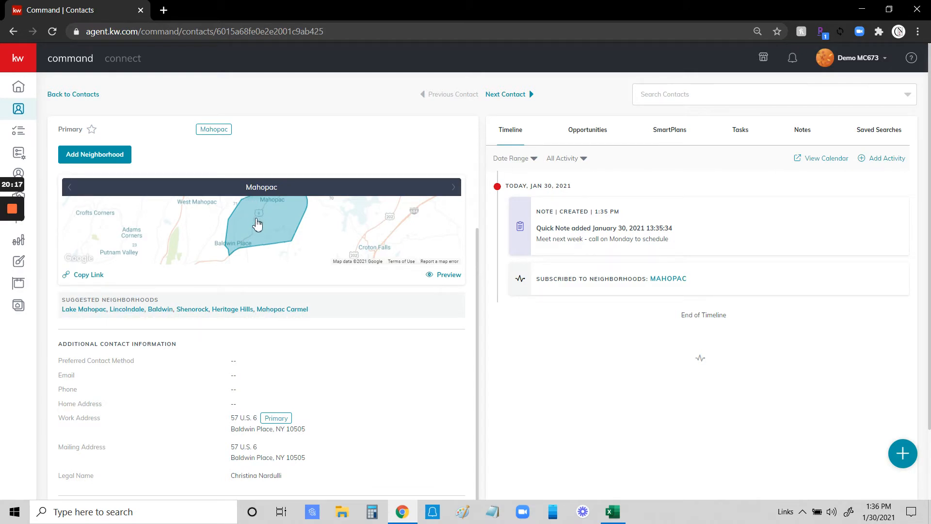
left_click(93, 278)
scroll(369, 296, "up", 1)
scroll(389, 310, "down", 1)
left_click(445, 276)
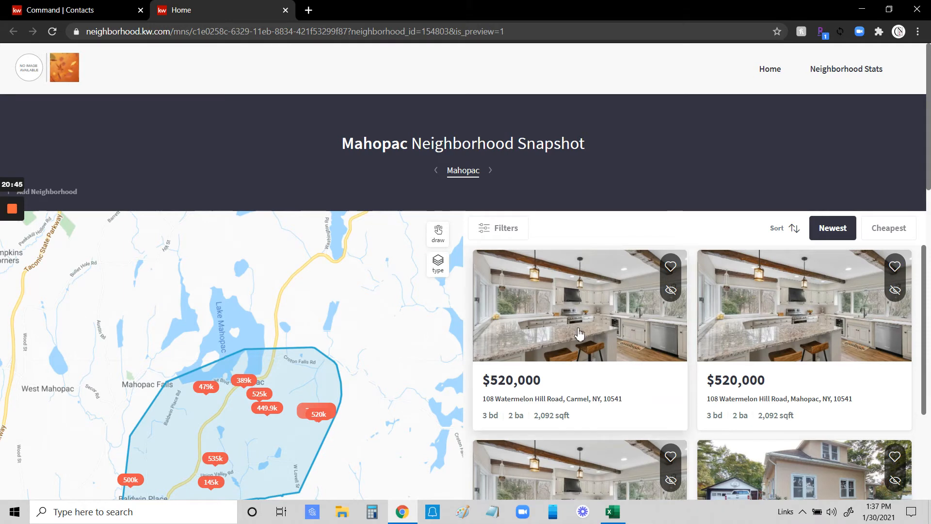
scroll(592, 316, "down", 2)
scroll(609, 383, "up", 2)
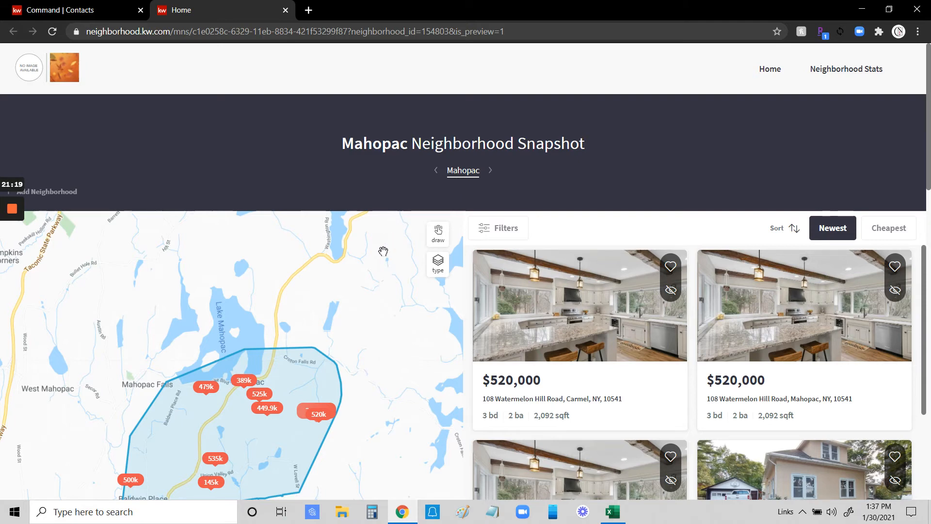
scroll(384, 248, "down", 2)
scroll(389, 236, "up", 2)
scroll(443, 371, "down", 4)
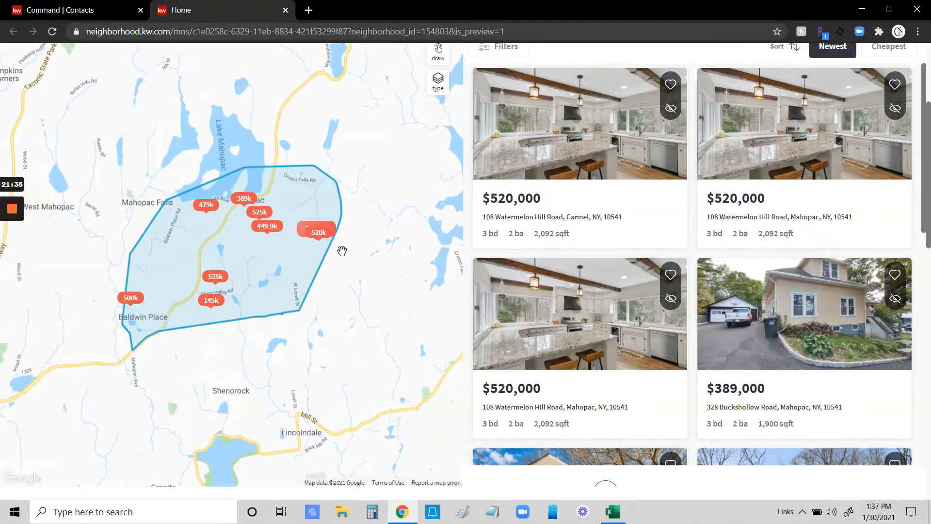
mouse_move(238, 198)
scroll(367, 299, "down", 1)
scroll(765, 272, "up", 5)
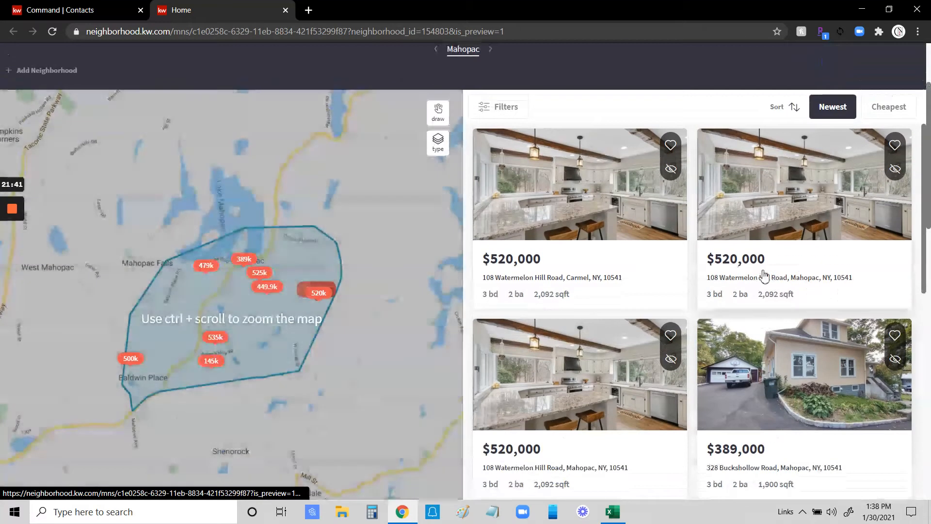
scroll(766, 273, "down", 3)
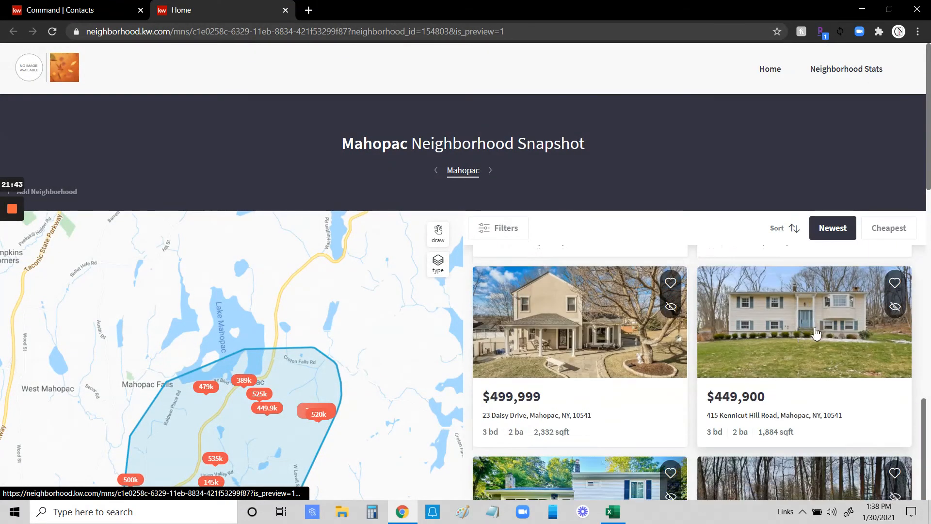
scroll(756, 145, "down", 2)
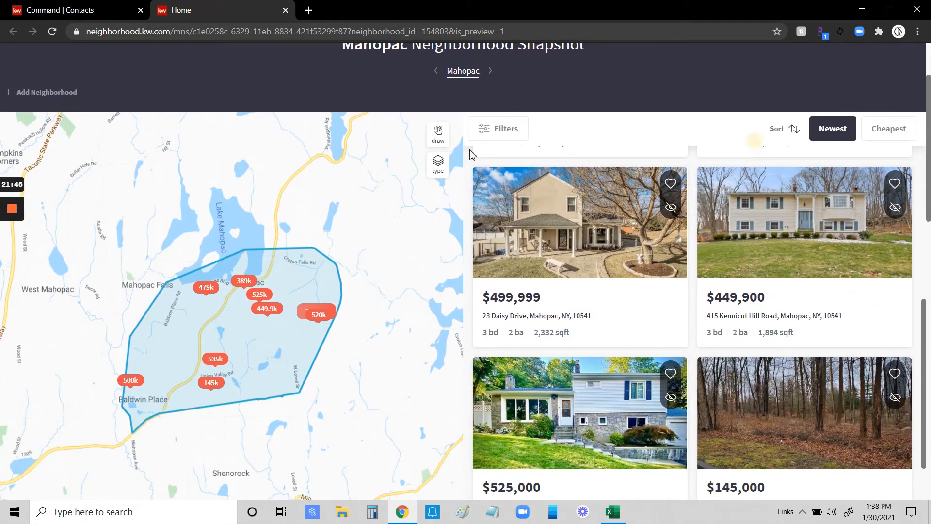
left_click(503, 129)
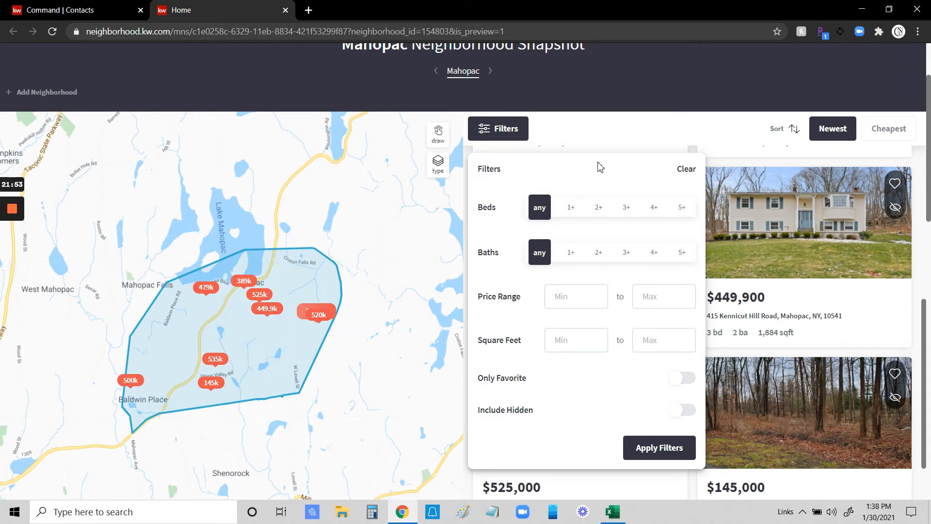
scroll(582, 339, "down", 1)
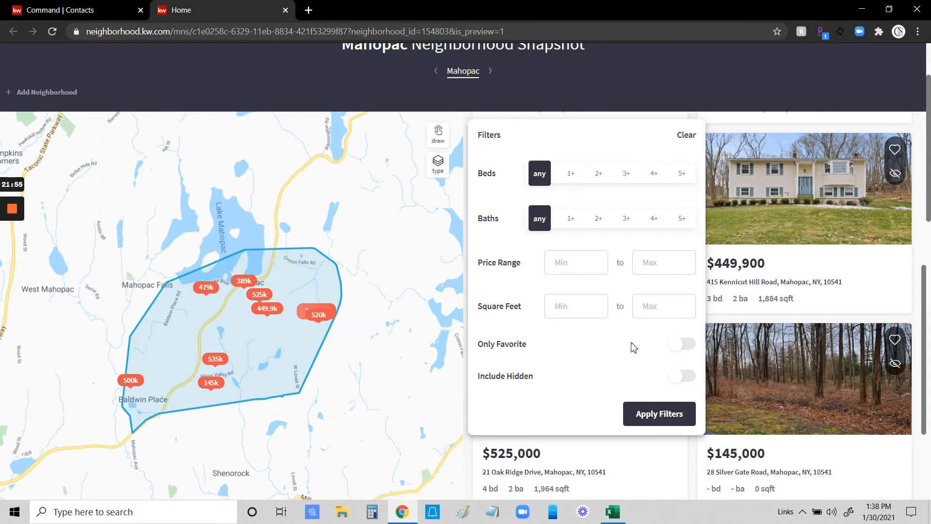
scroll(661, 183, "up", 1)
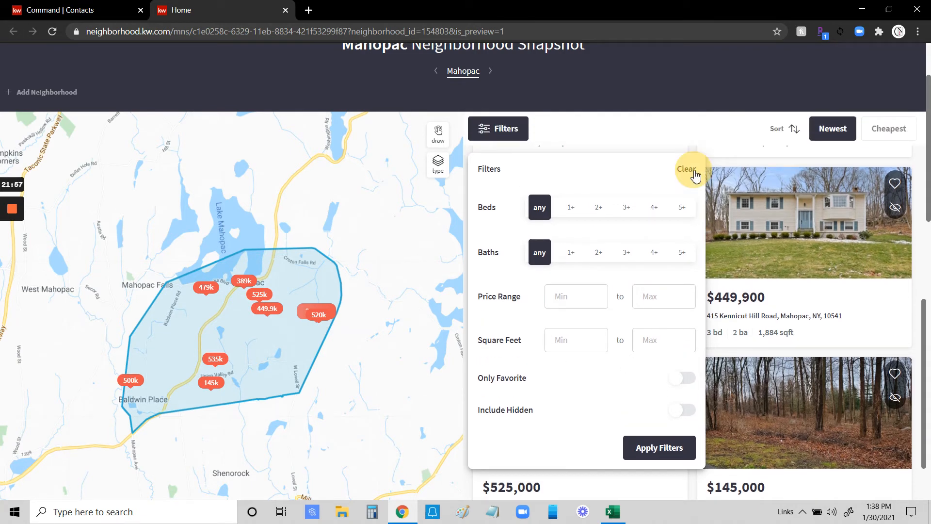
left_click(672, 131)
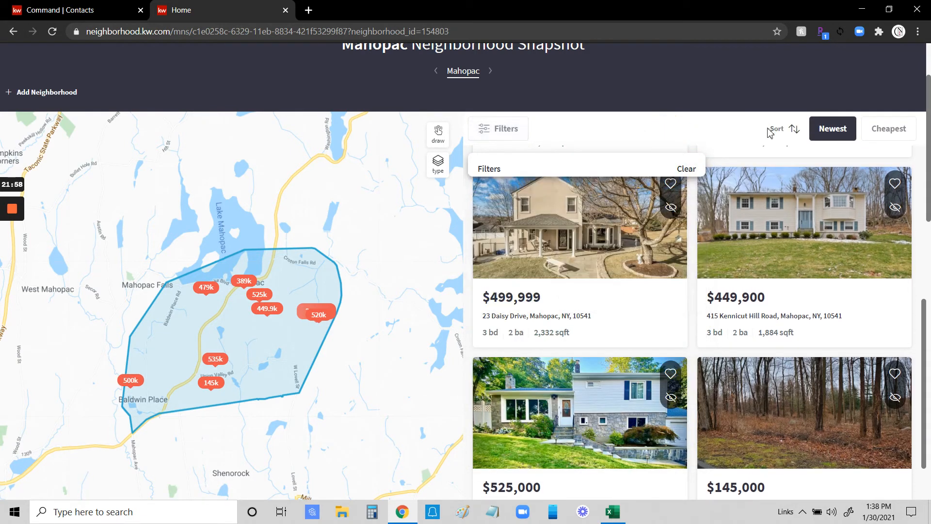
left_click(793, 131)
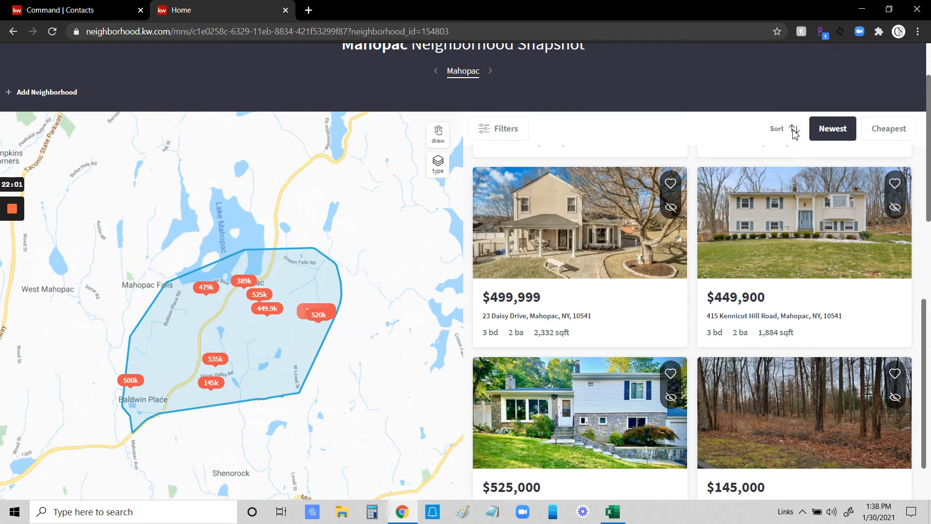
Re-sort listings by Cheapest, then Newest, and open the first $520,000 listing in a new tab.
left_click(888, 128)
left_click(839, 134)
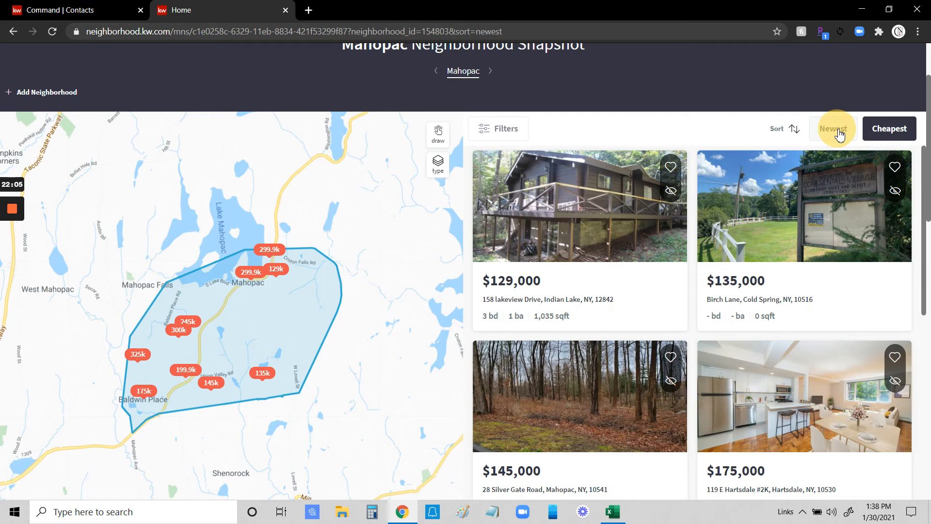
scroll(796, 224, "down", 1)
scroll(578, 202, "up", 1)
left_click(569, 207)
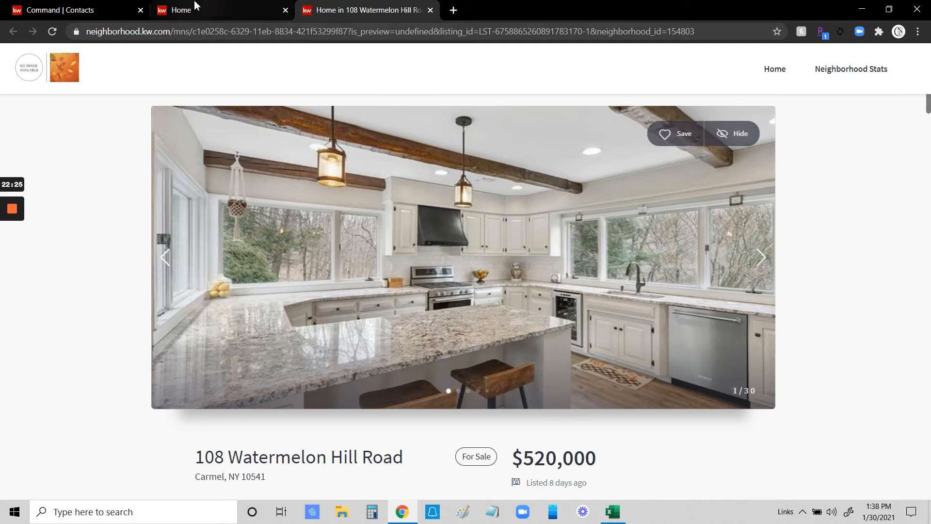
Save the $520,000 listing as a favorite and confirm it appears on the contact's timeline.
left_click(112, 10)
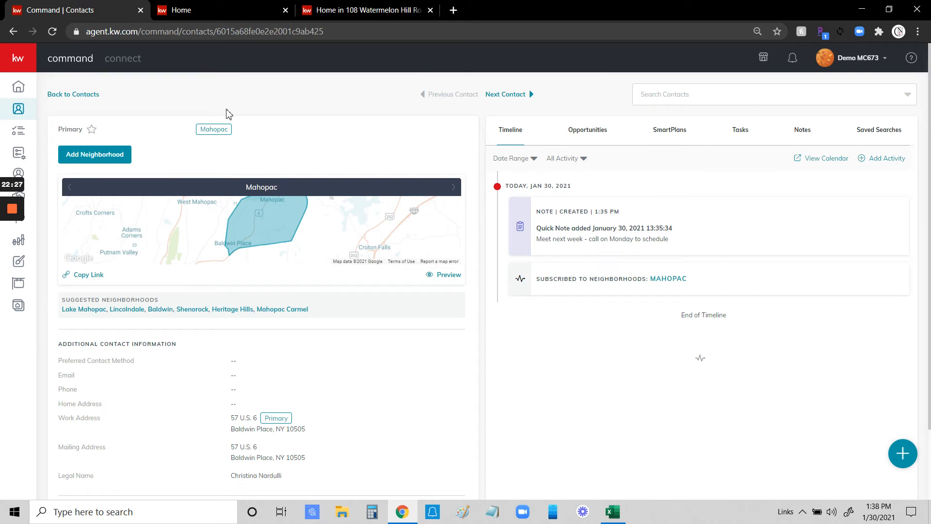
left_click(390, 10)
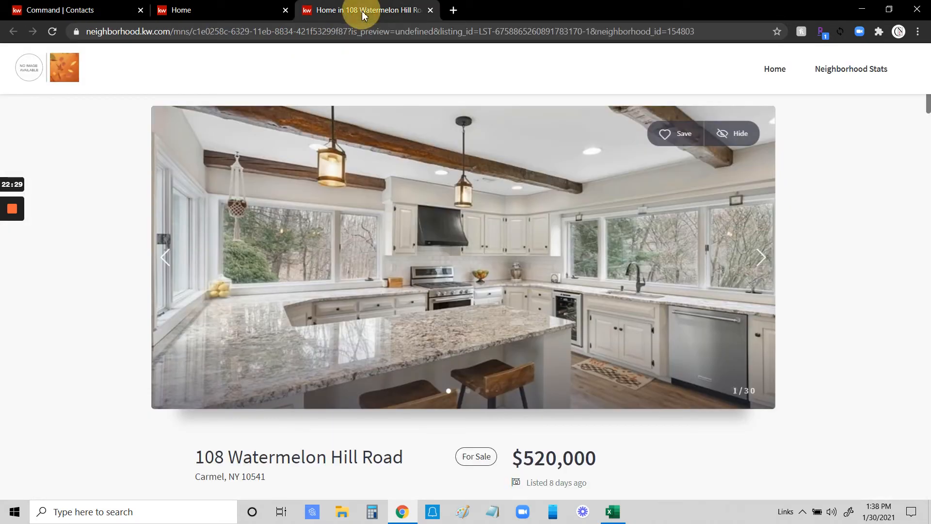
left_click(663, 134)
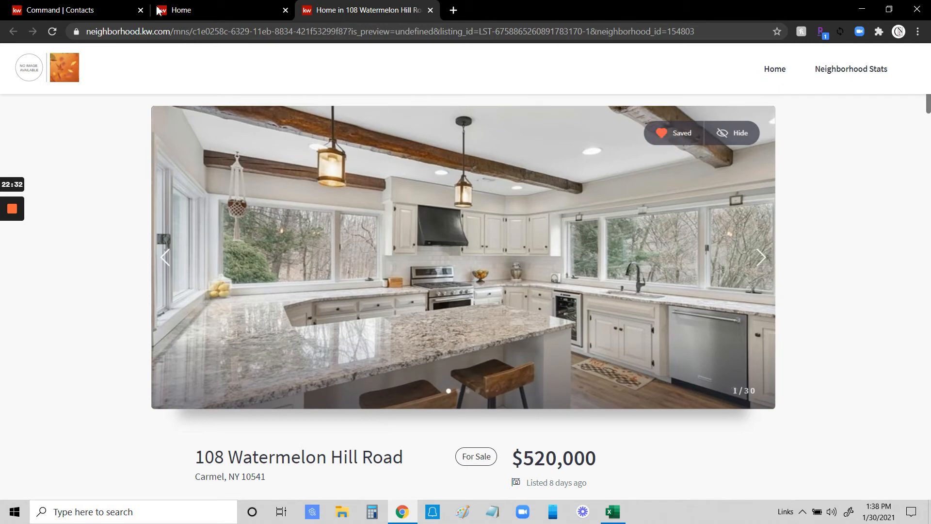
left_click(73, 11)
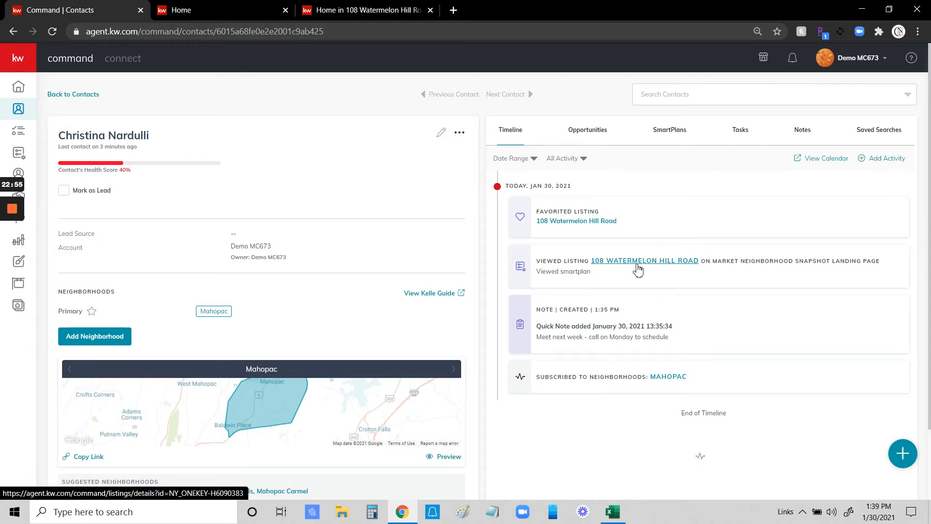
left_click(368, 14)
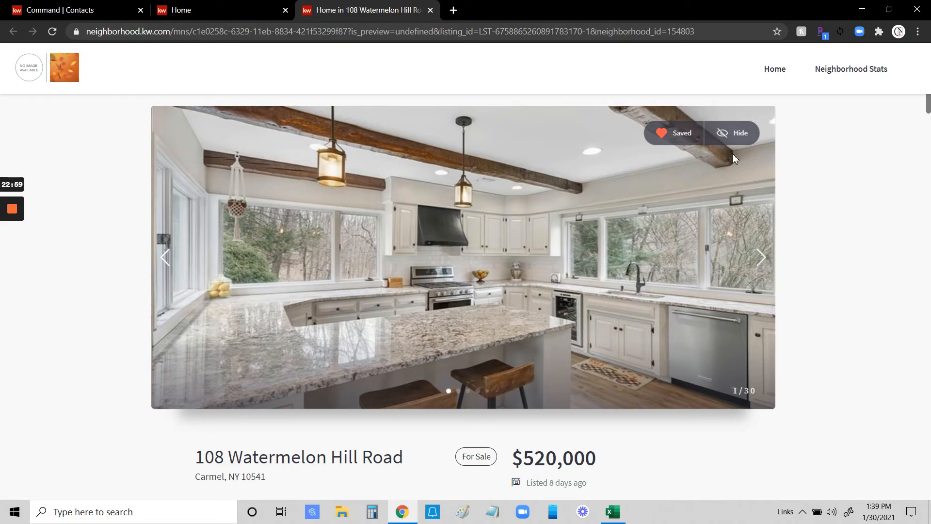
Scroll down the listing page and follow its Mahopac neighborhood link to the snapshot.
scroll(781, 248, "down", 3)
scroll(756, 233, "up", 3)
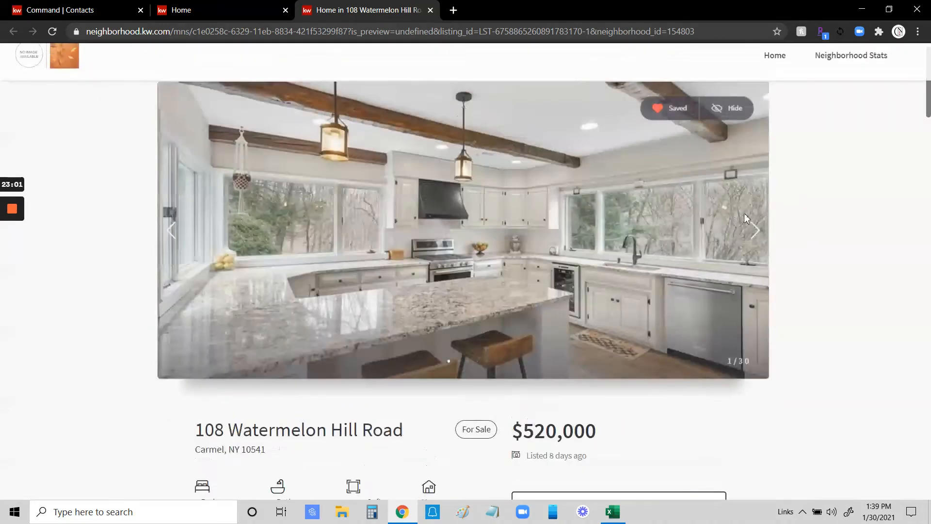
scroll(770, 236, "down", 3)
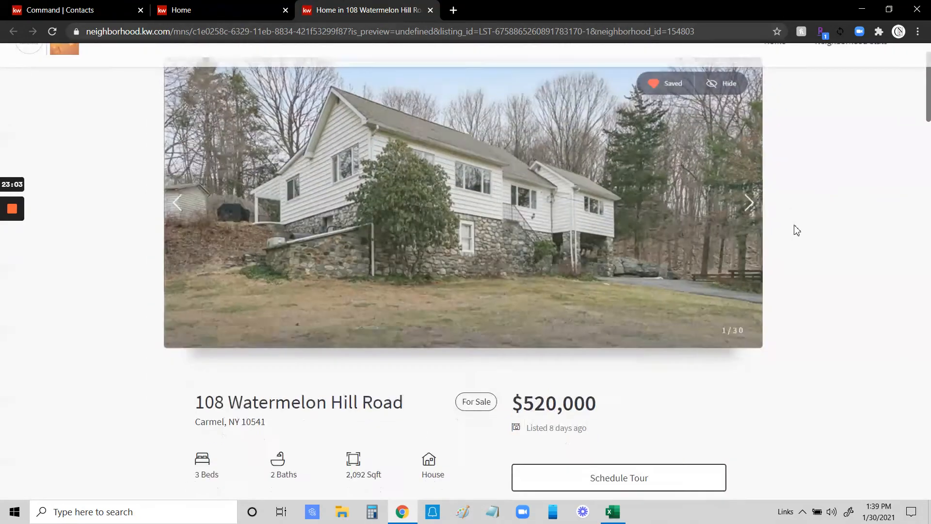
scroll(801, 228, "down", 3)
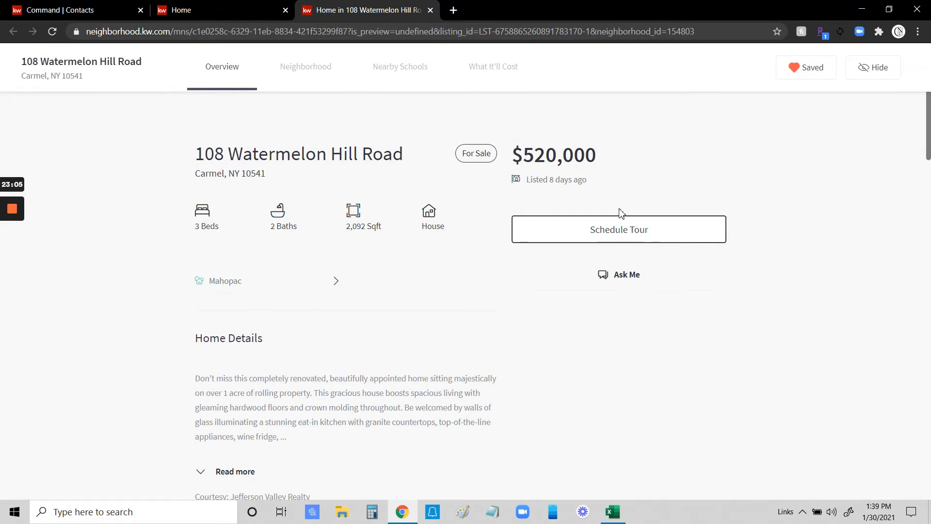
scroll(607, 242, "down", 1)
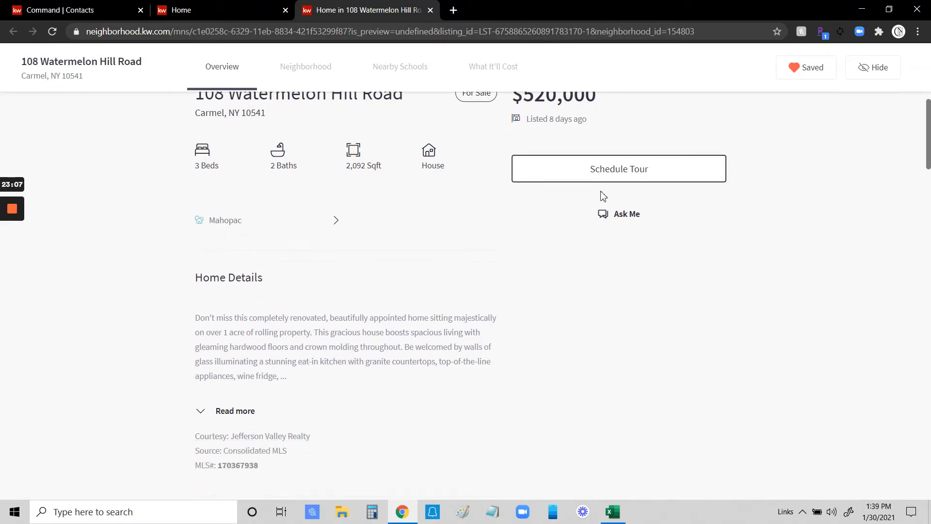
scroll(359, 204, "down", 1)
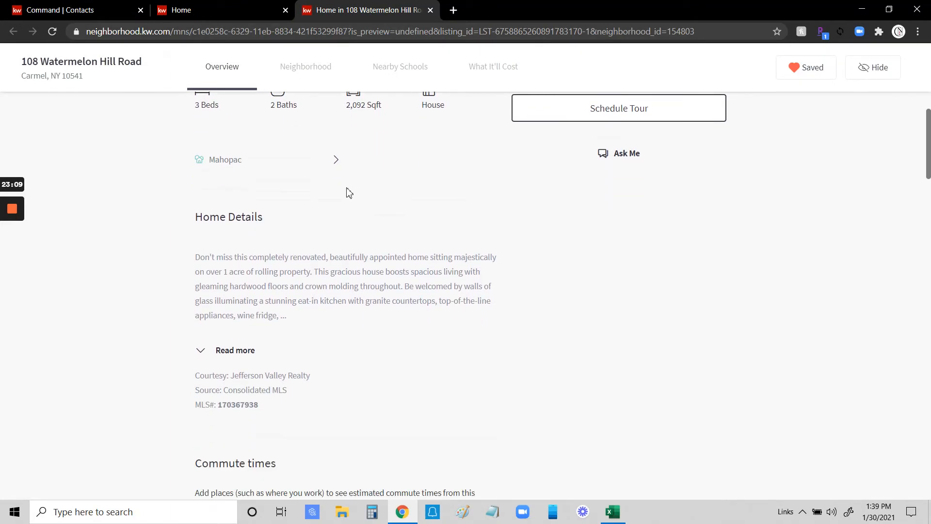
left_click(334, 162)
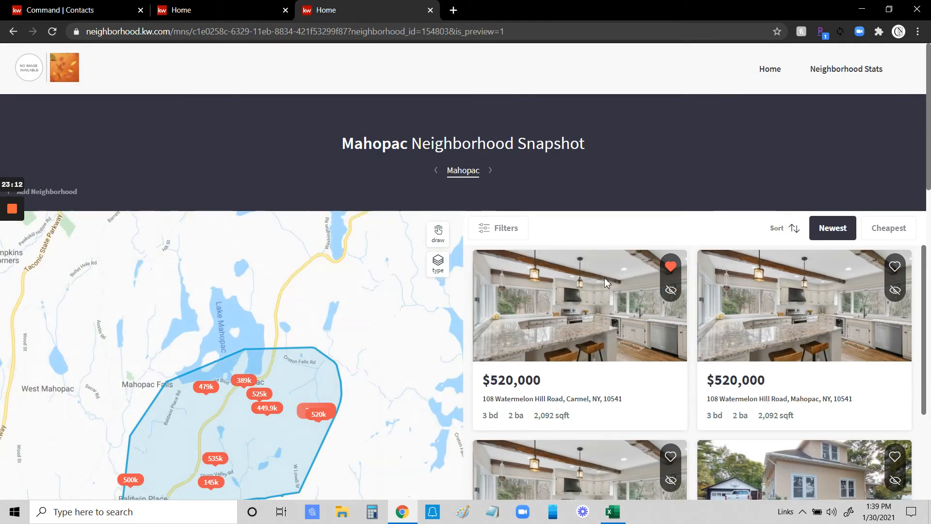
Open the first $520,000 listing from the snapshot in a new tab and scroll to Commute times.
left_click(601, 312)
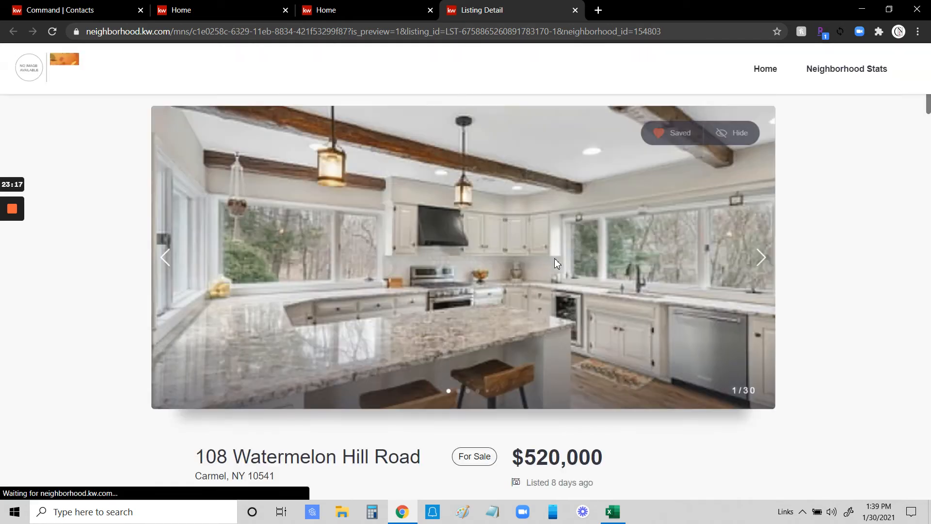
scroll(706, 271, "down", 7)
scroll(447, 158, "down", 5)
scroll(570, 260, "up", 4)
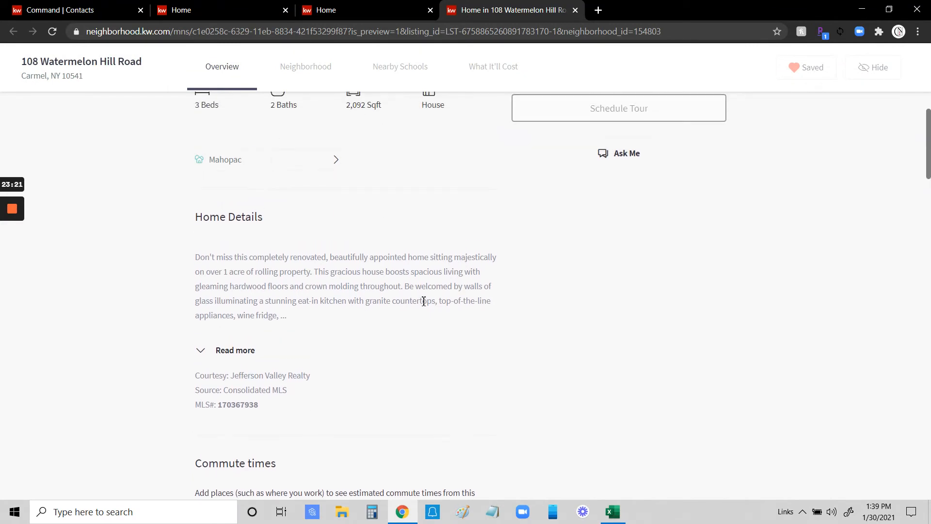
scroll(424, 298, "down", 5)
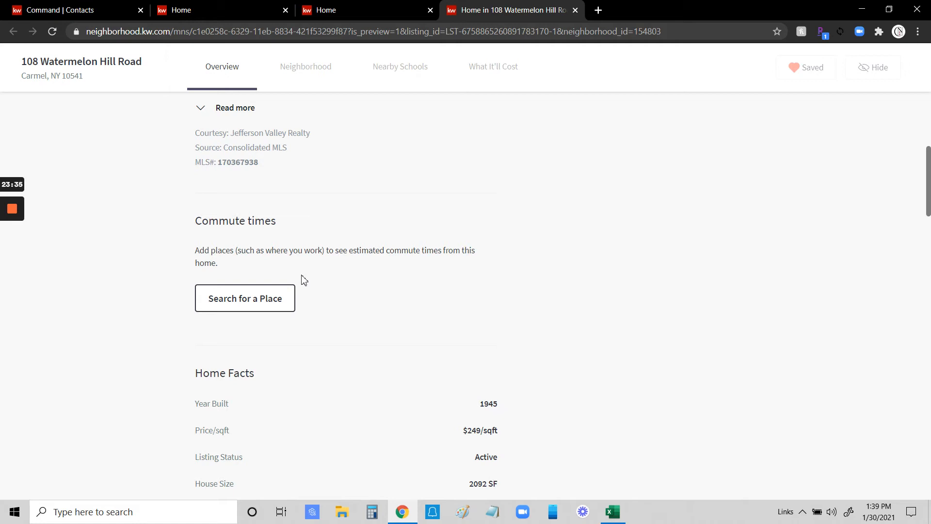
left_click(254, 299)
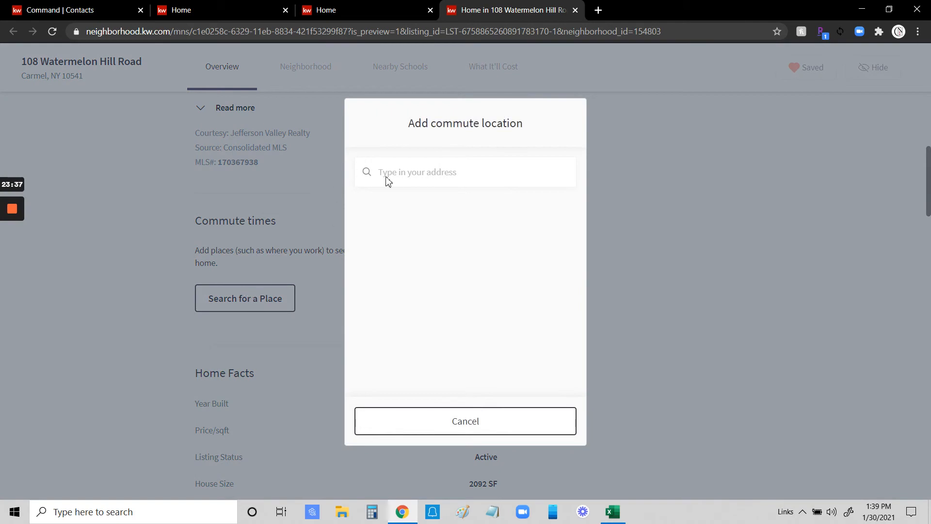
left_click(391, 178)
type("2Ol")
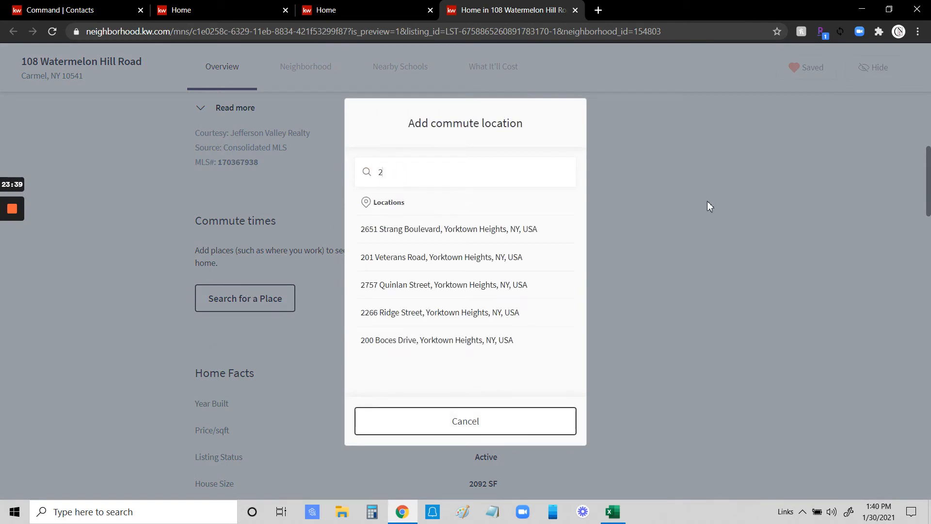
key("BackSpace")
key("BackSpace")
type("old tom")
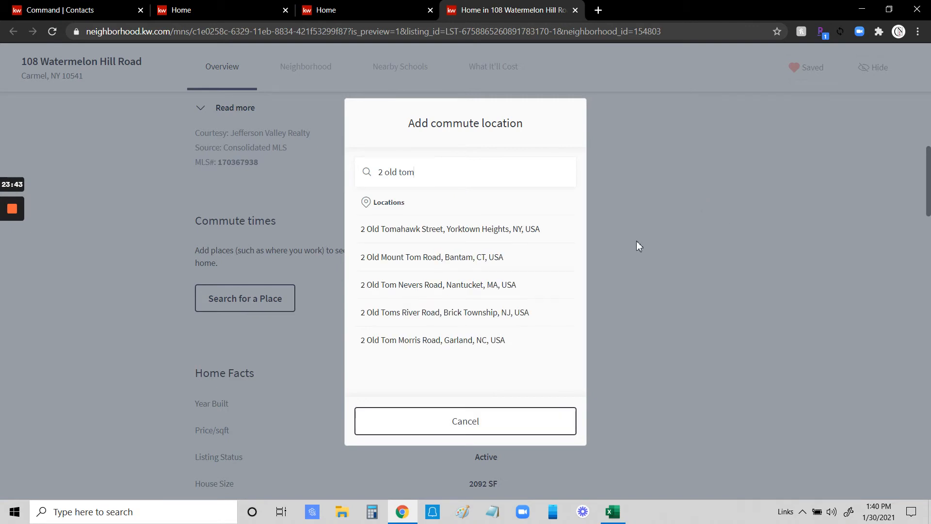
left_click(465, 228)
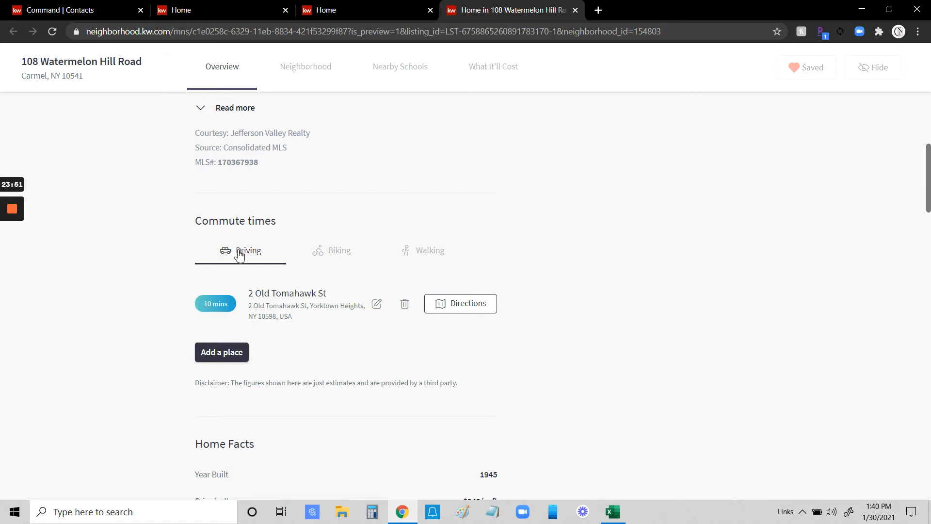
left_click(344, 256)
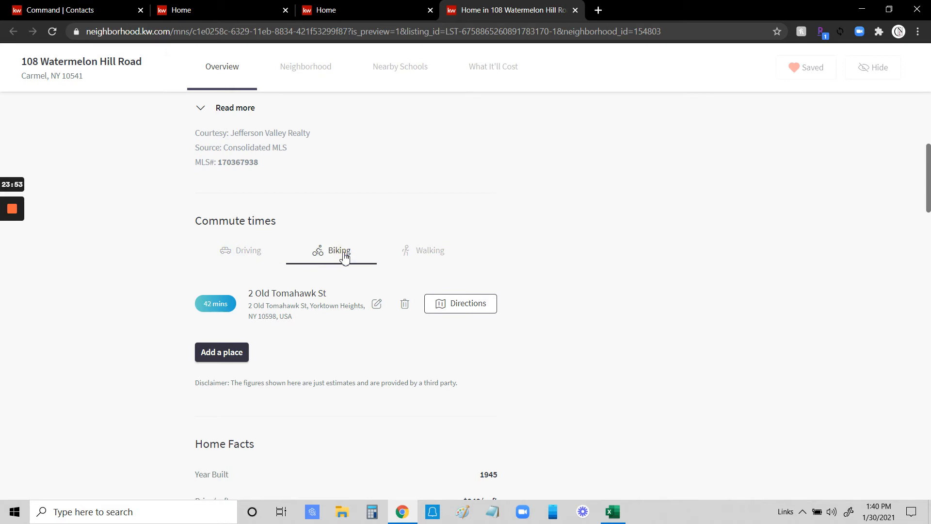
left_click(446, 253)
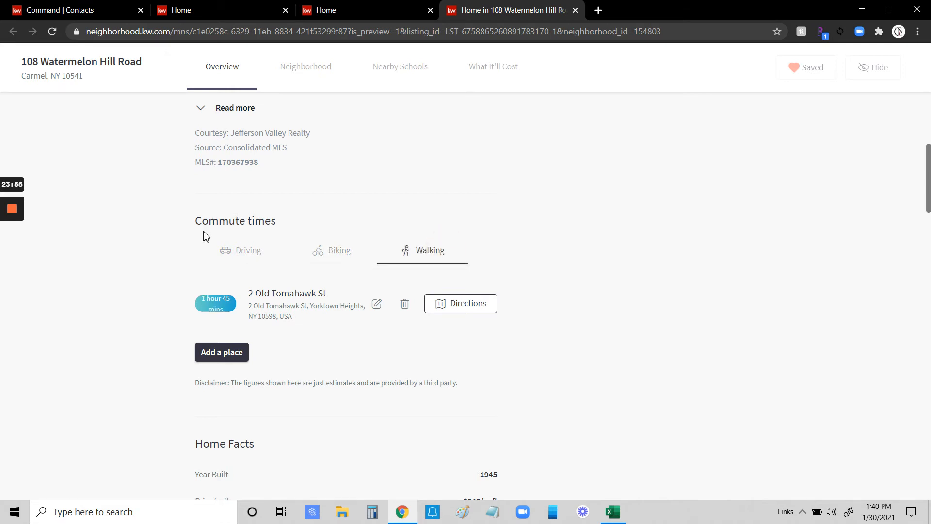
left_click(243, 249)
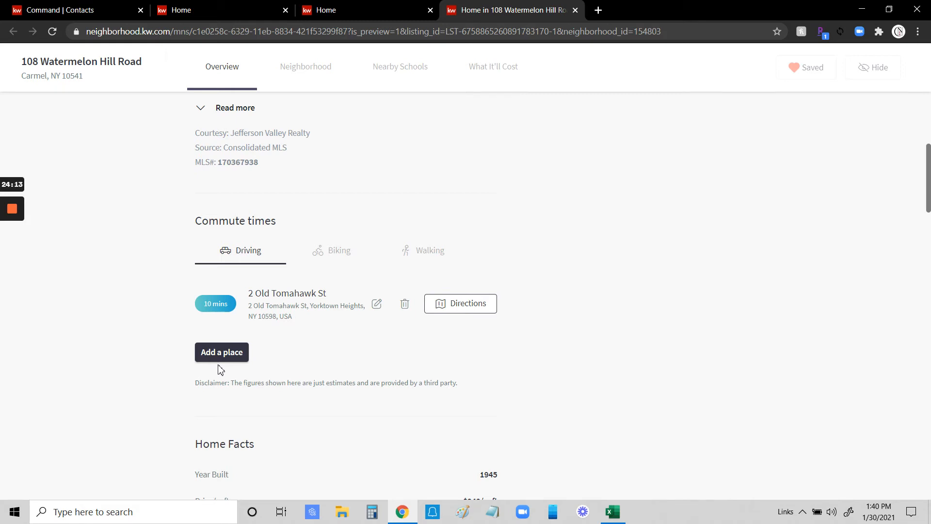
left_click(202, 356)
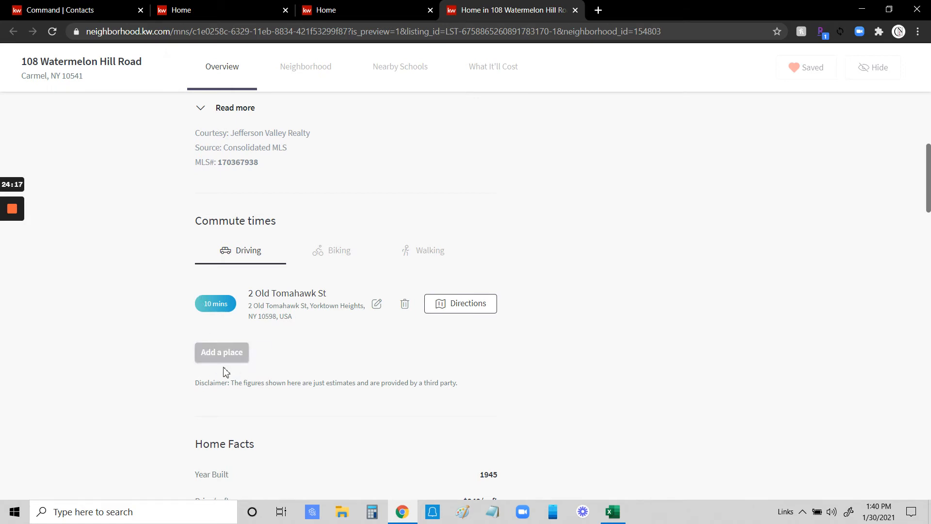
scroll(316, 232, "down", 3)
scroll(405, 202, "down", 4)
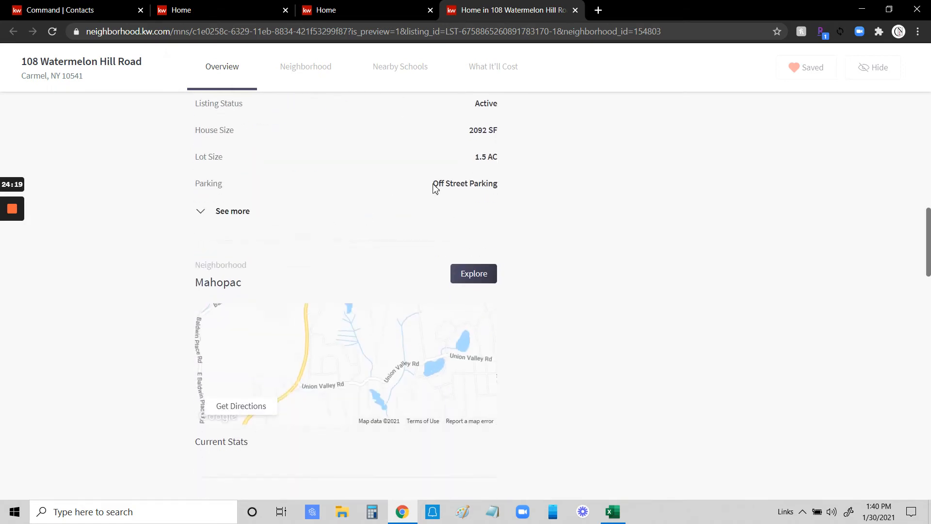
scroll(467, 301, "down", 6)
scroll(470, 298, "down", 1)
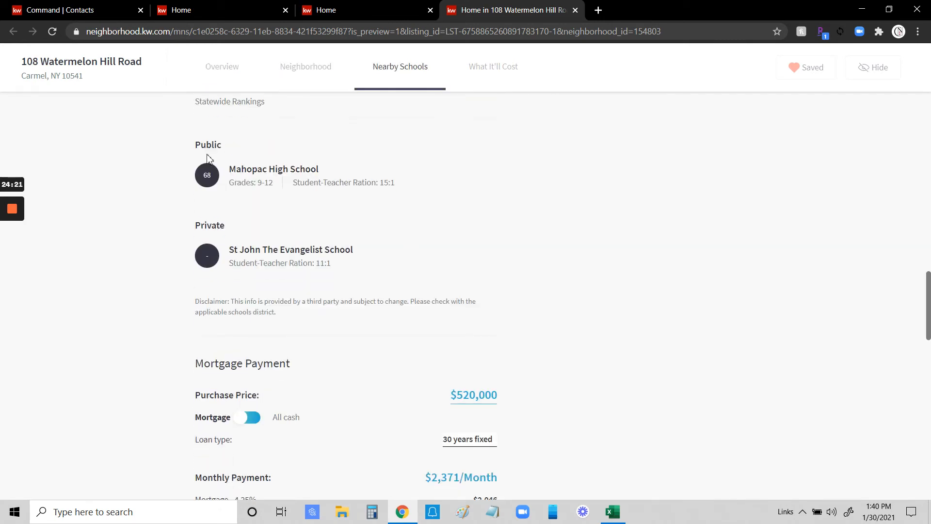
scroll(449, 200, "down", 4)
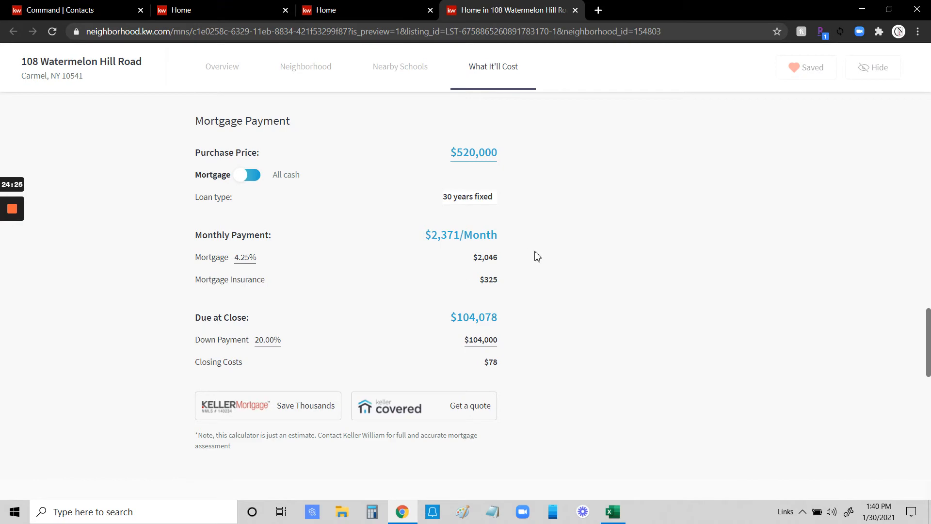
scroll(538, 256, "down", 3)
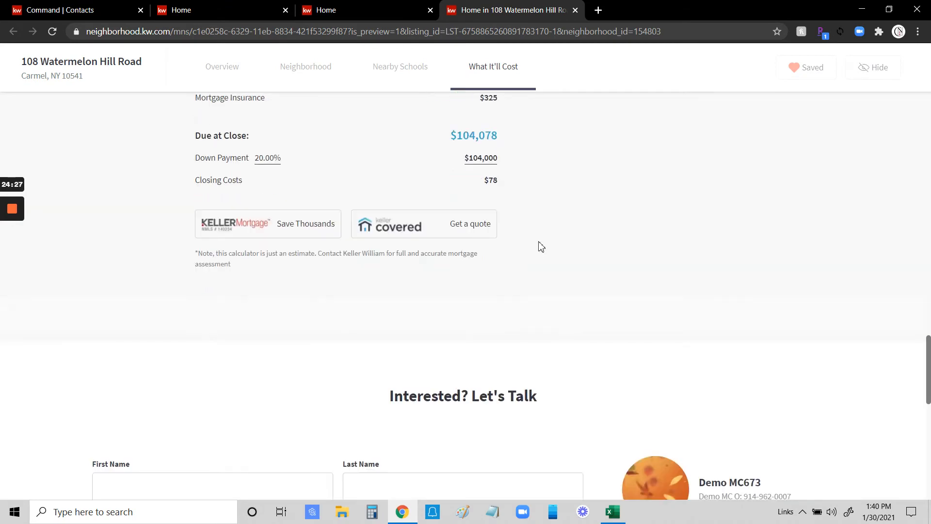
scroll(539, 242, "up", 20)
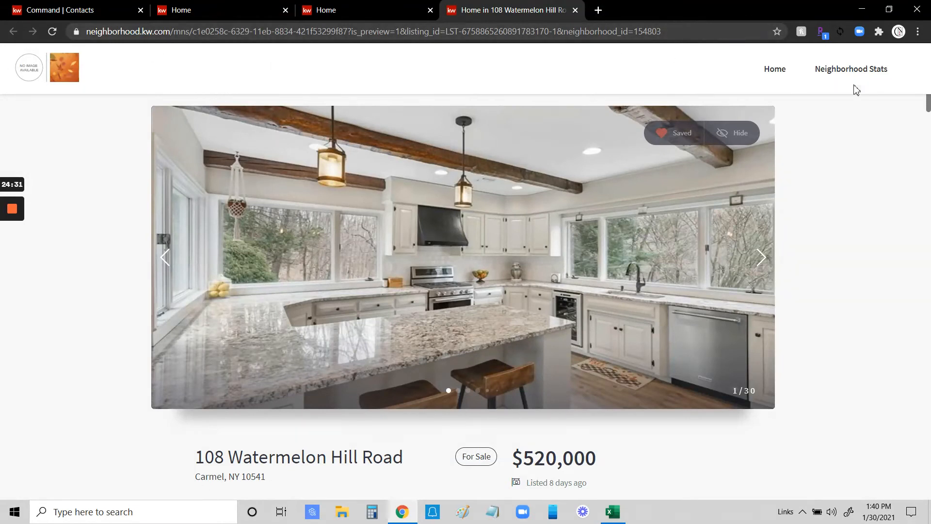
Open Mahopac's Neighborhood Stats page and scroll through the statistics.
left_click(862, 71)
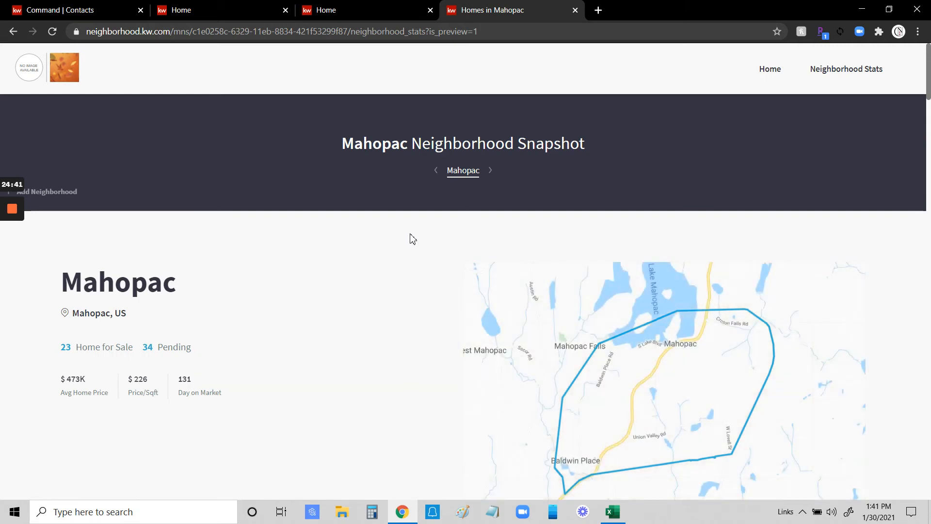
scroll(338, 214, "down", 3)
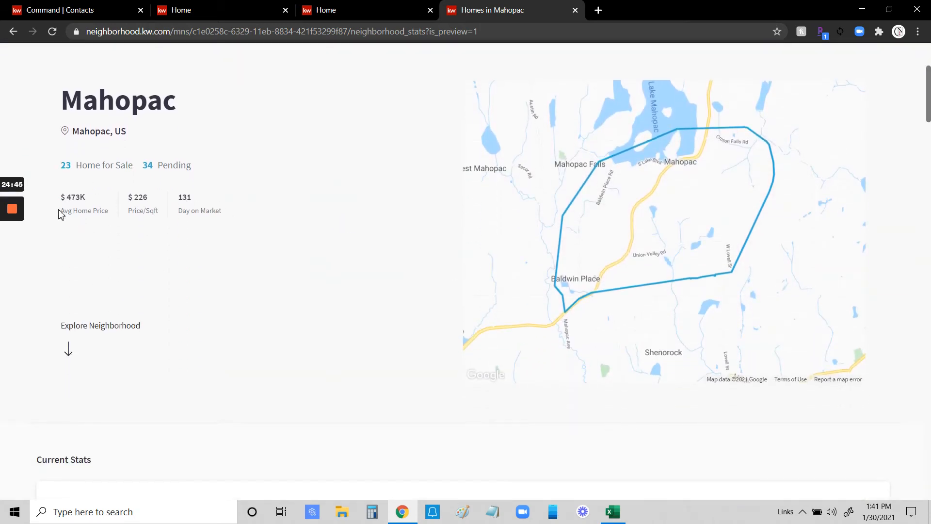
scroll(253, 216, "down", 5)
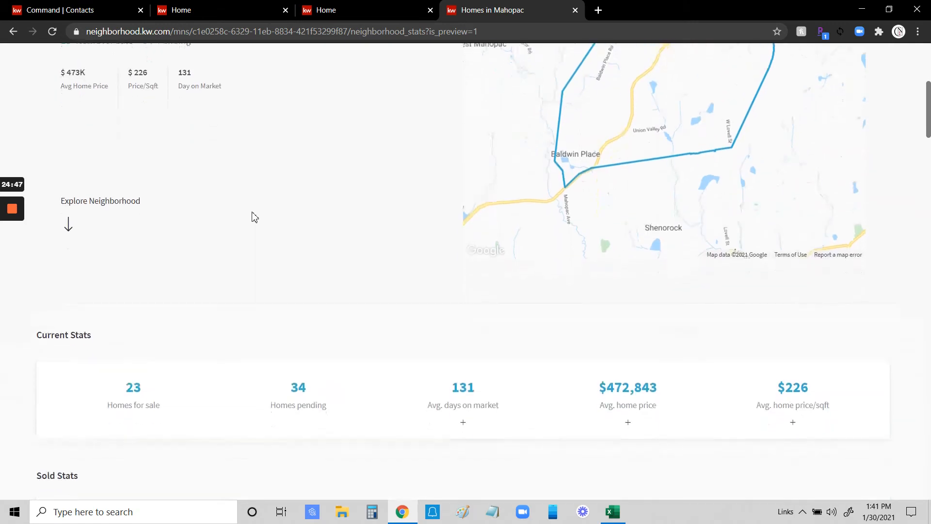
scroll(262, 334, "down", 3)
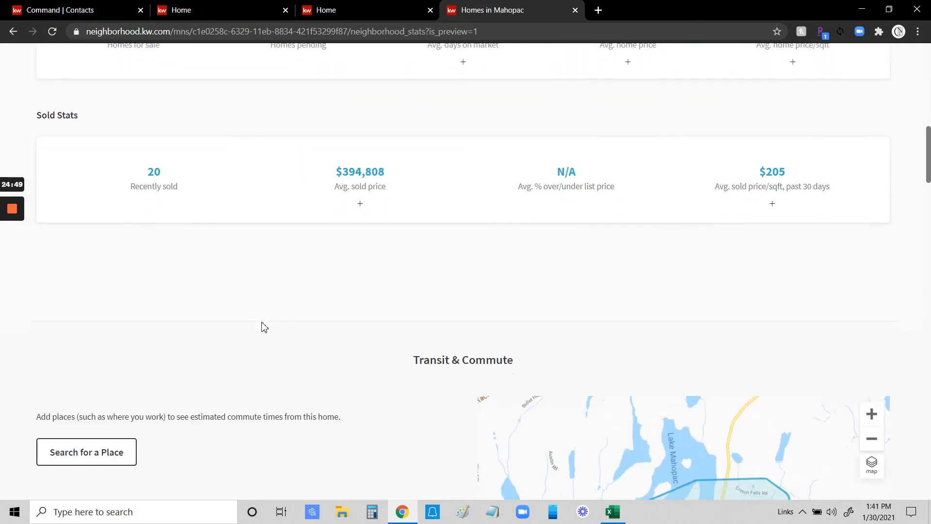
scroll(262, 257, "down", 5)
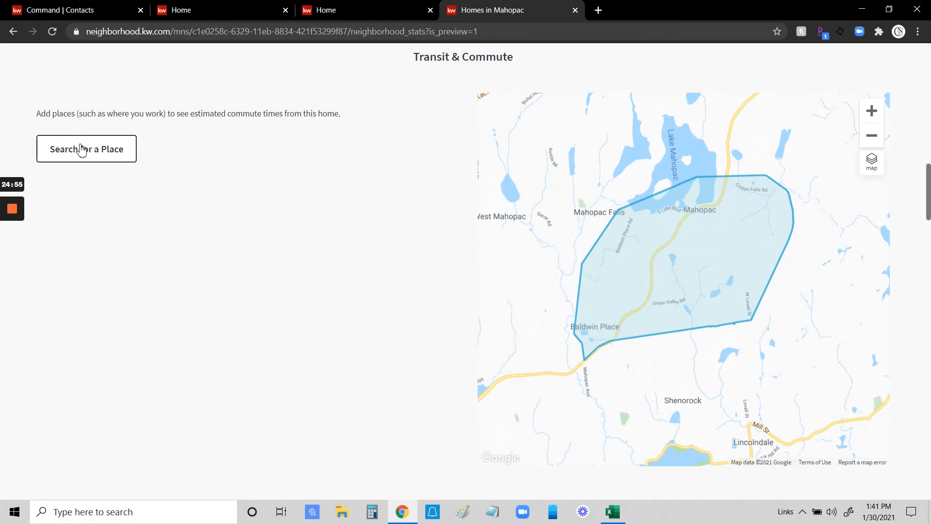
scroll(388, 179, "down", 9)
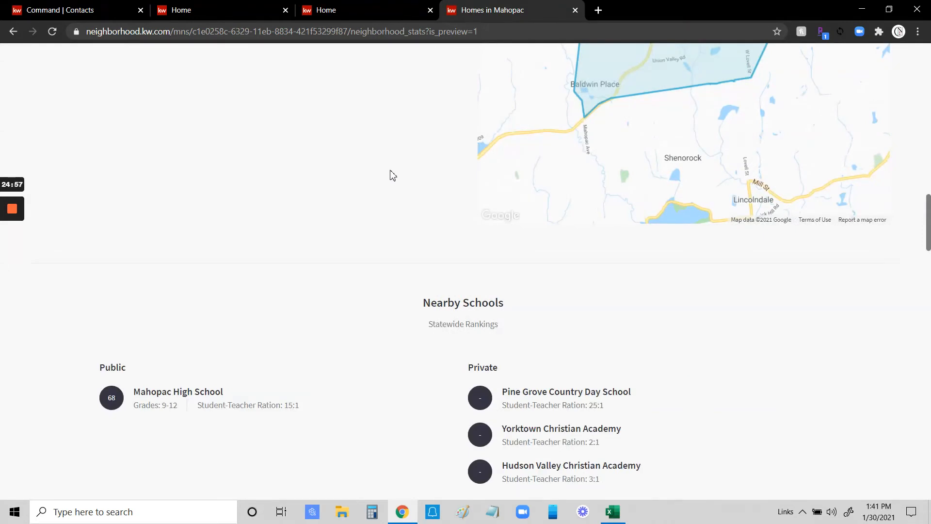
scroll(386, 168, "down", 4)
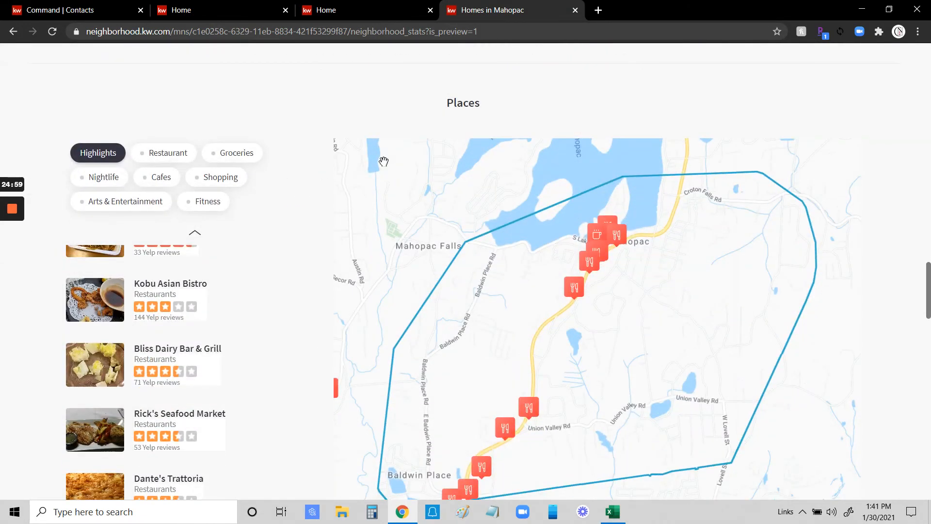
scroll(384, 162, "down", 2)
scroll(385, 158, "up", 2)
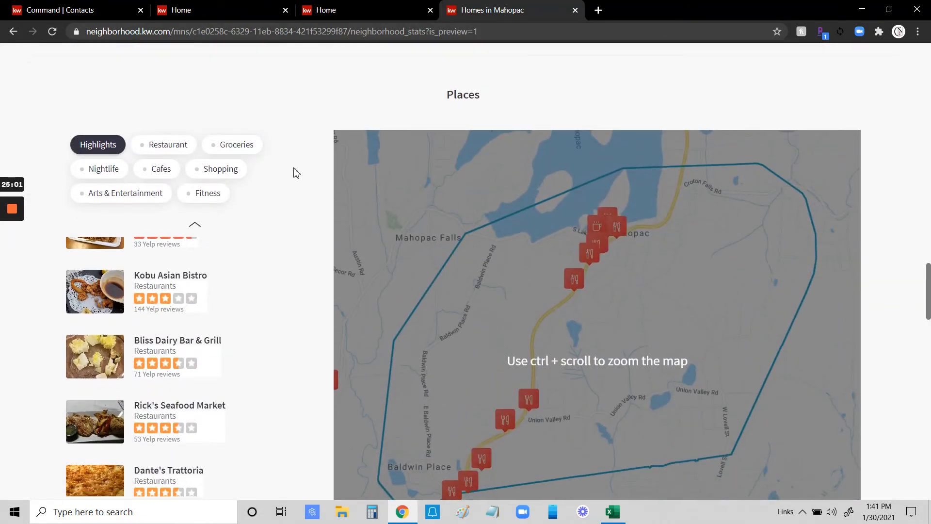
scroll(296, 174, "down", 1)
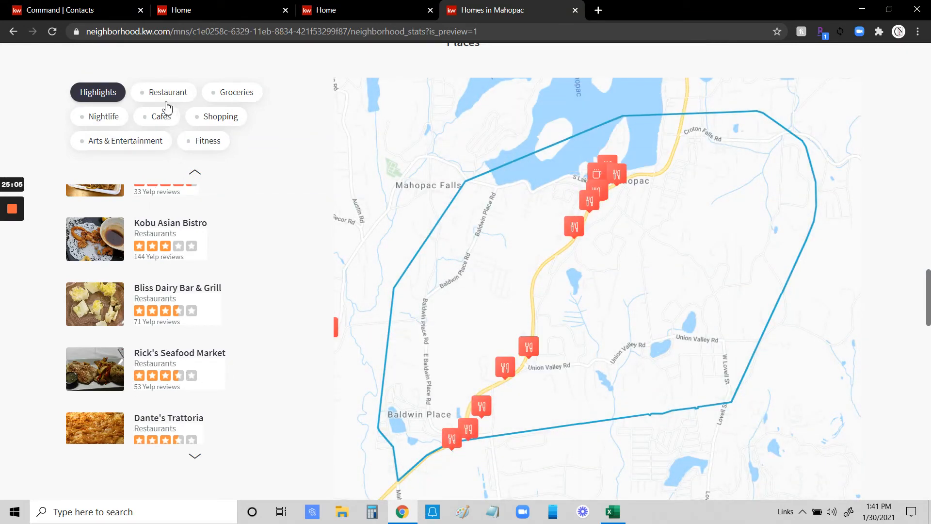
Show Groceries and Fitness under Places, then go back to the snapshot's Home listings.
left_click(237, 95)
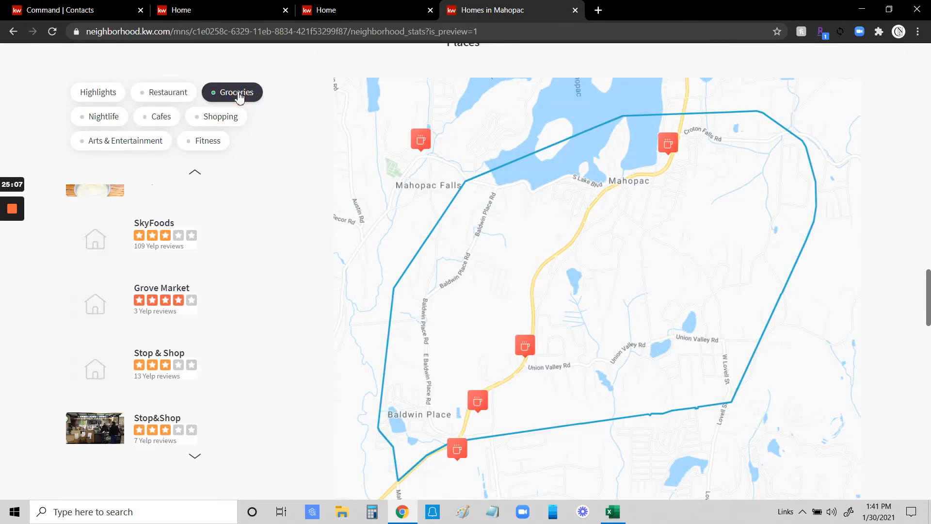
left_click(201, 147)
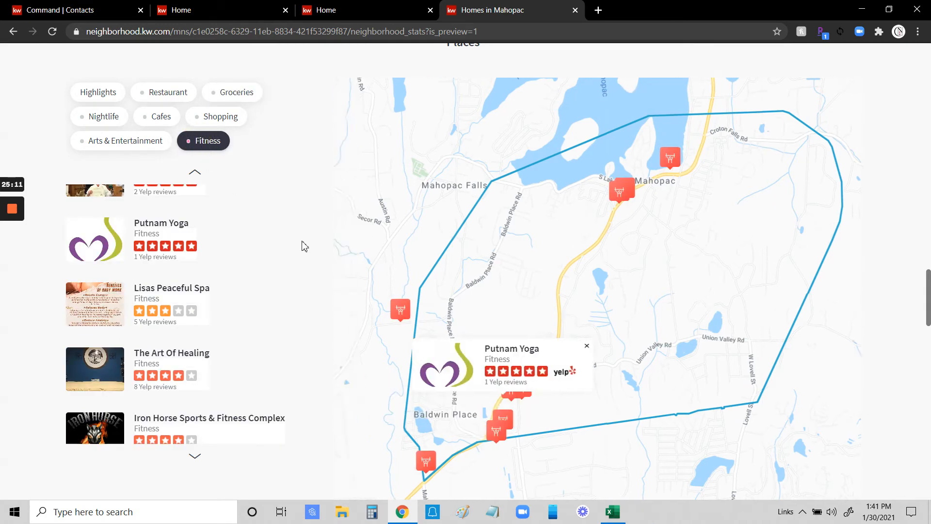
scroll(308, 240, "up", 20)
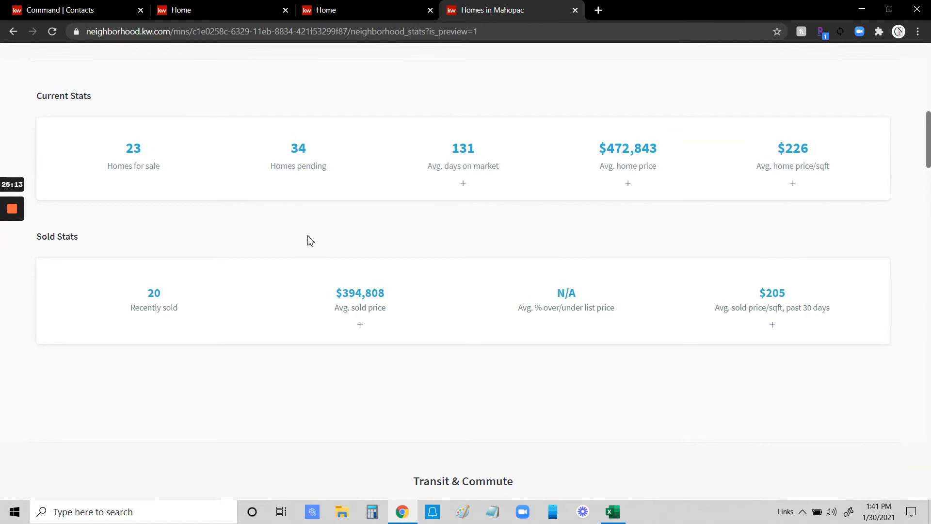
scroll(308, 218, "up", 10)
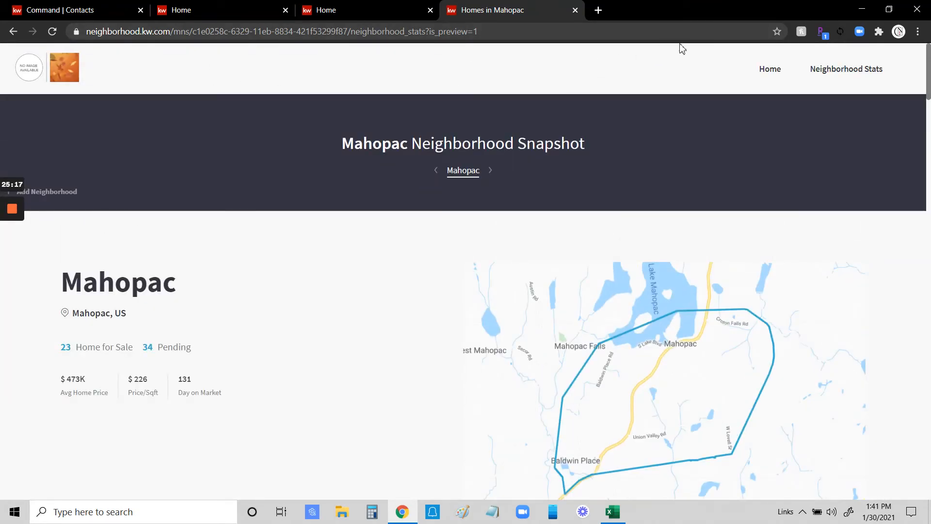
left_click(768, 71)
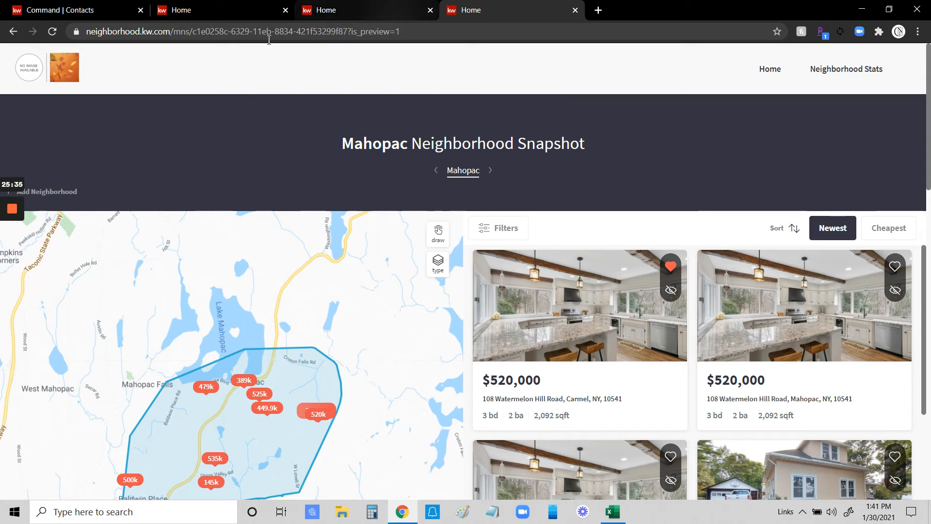
Subscribe the contact to the suggested Lake Mahopac and Scout Hill / Bullet Hole neighborhoods.
left_click(103, 13)
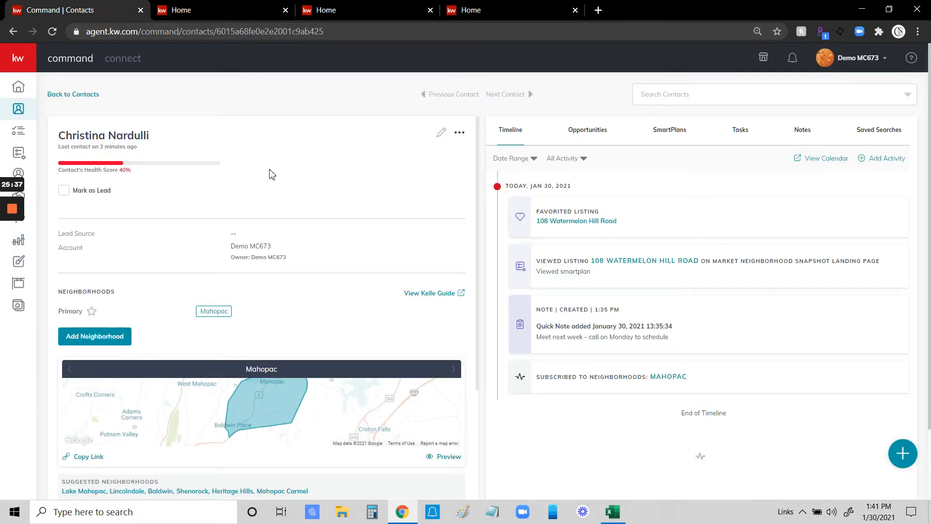
scroll(272, 183, "down", 3)
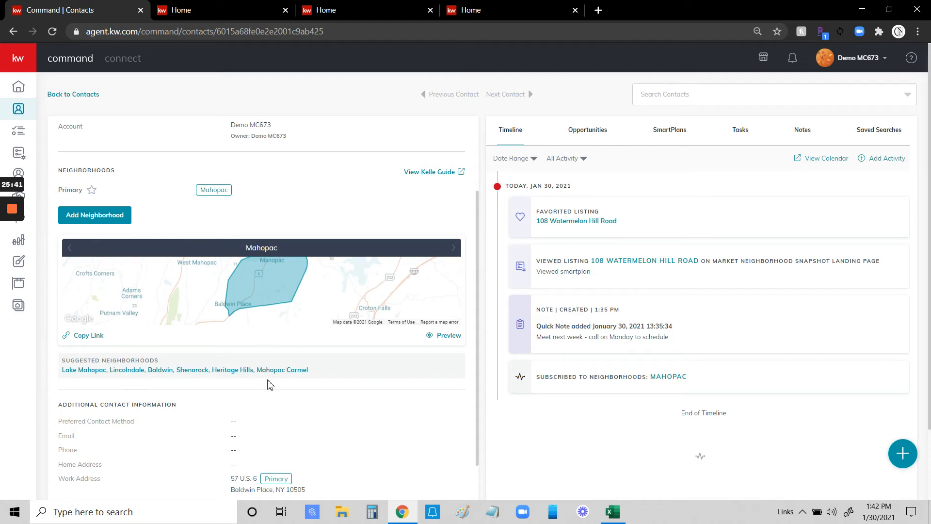
left_click(94, 368)
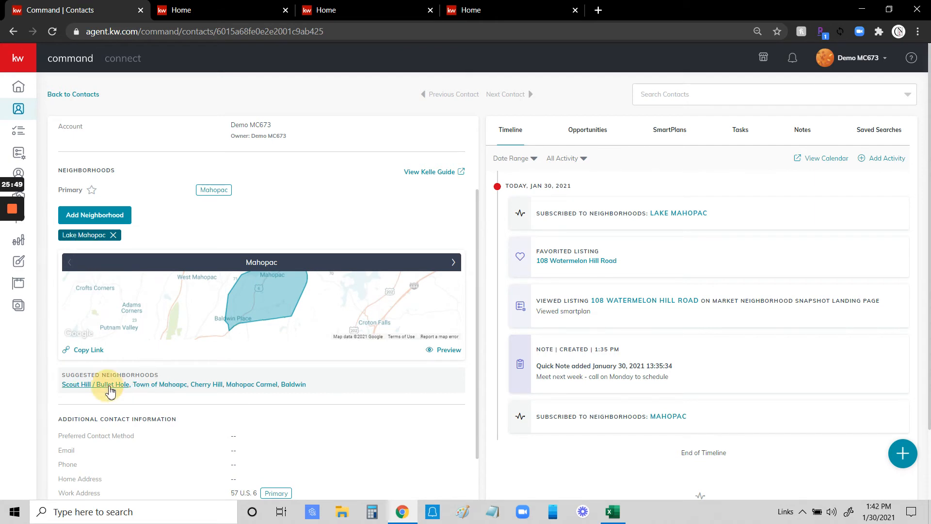
left_click(99, 385)
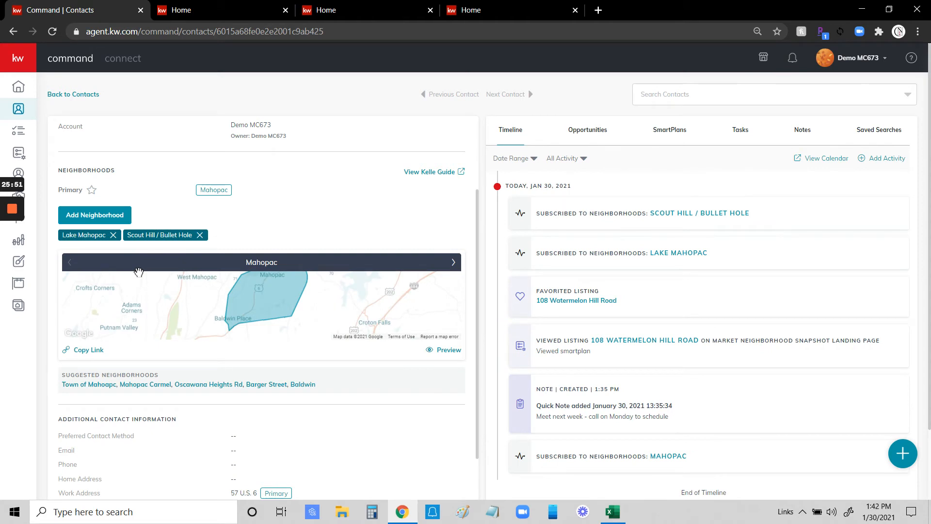
left_click(530, 10)
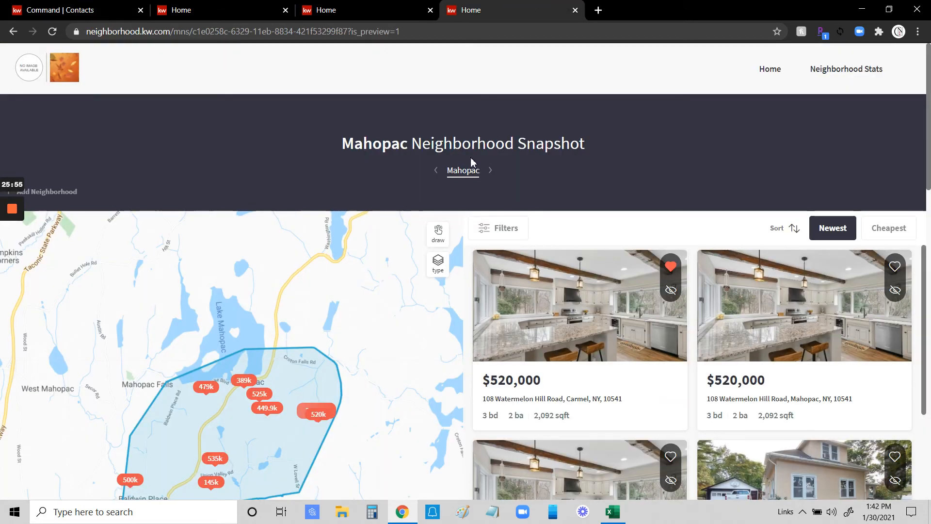
Reload the snapshot and close the three extra snapshot tabs.
left_click(53, 33)
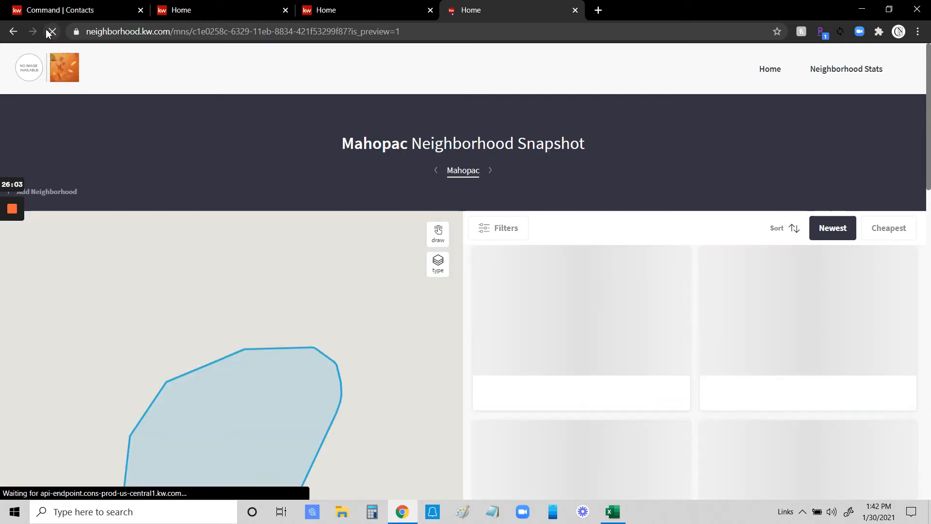
left_click(493, 173)
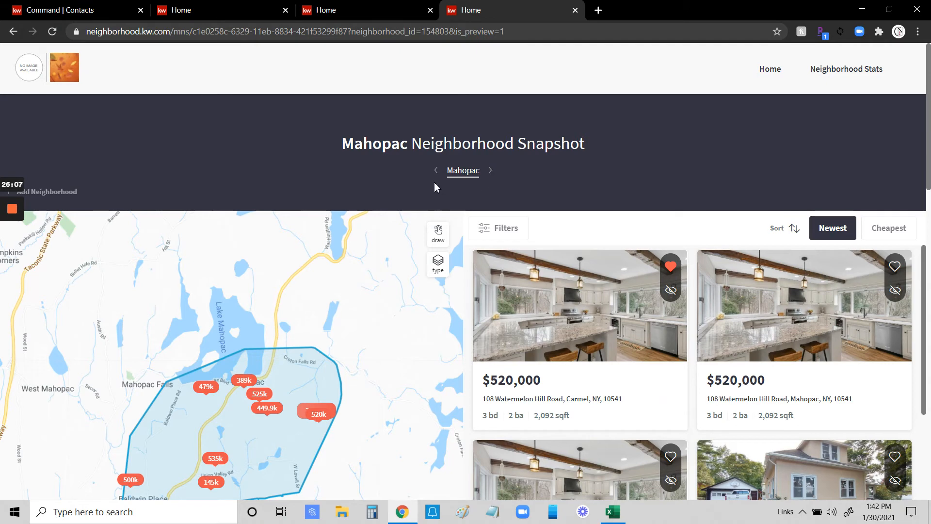
left_click(576, 10)
left_click(430, 9)
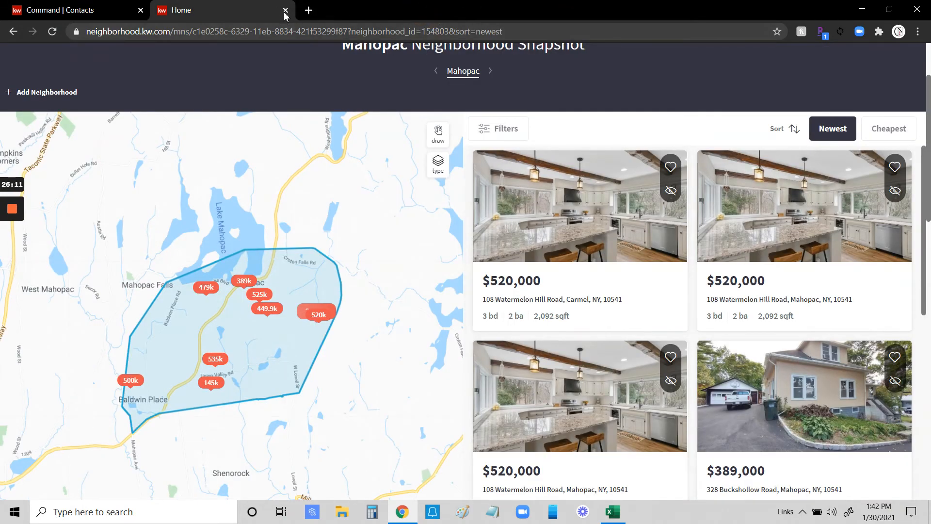
left_click(286, 9)
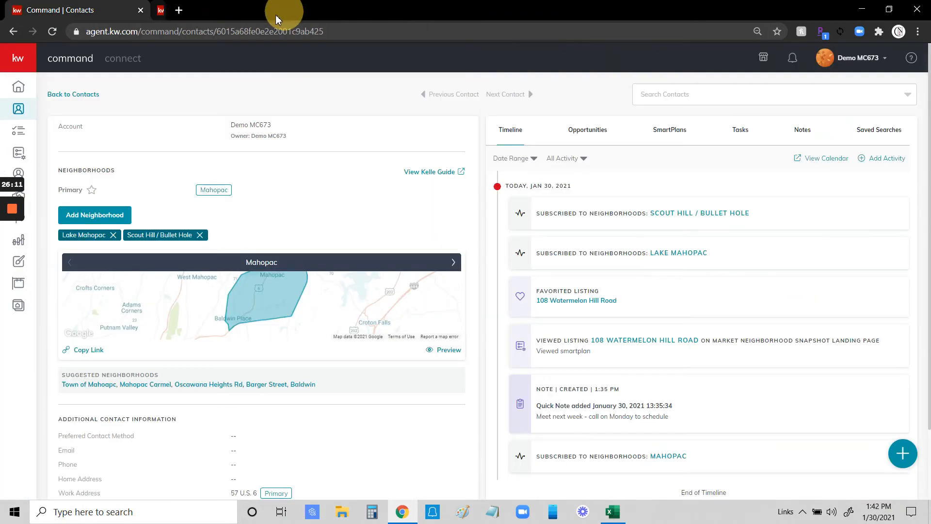
Preview the contact's neighborhood snapshot, dismissing the location request and the neighborhood search.
left_click(452, 350)
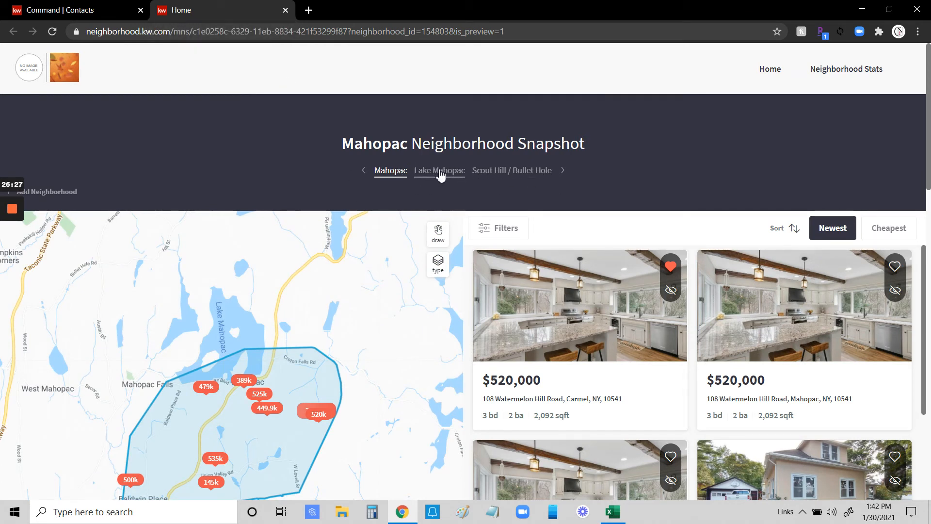
left_click(112, 10)
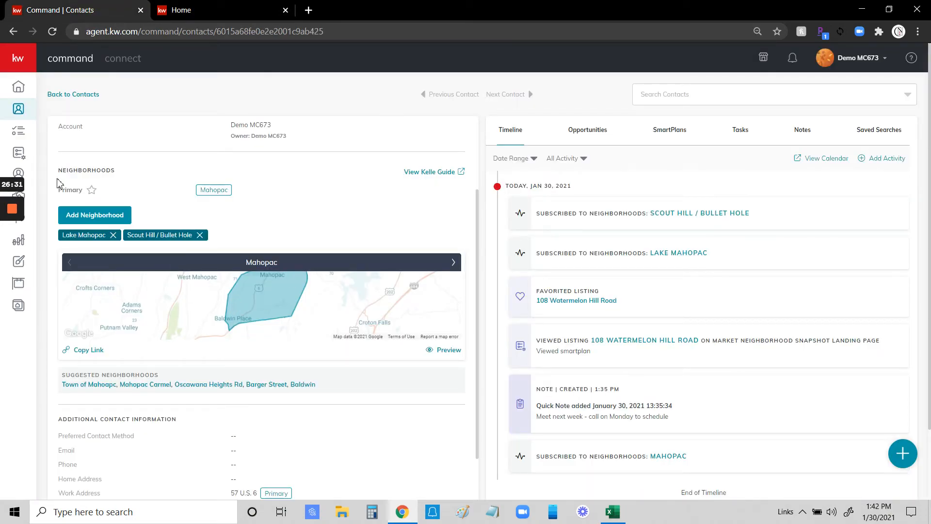
left_click(95, 216)
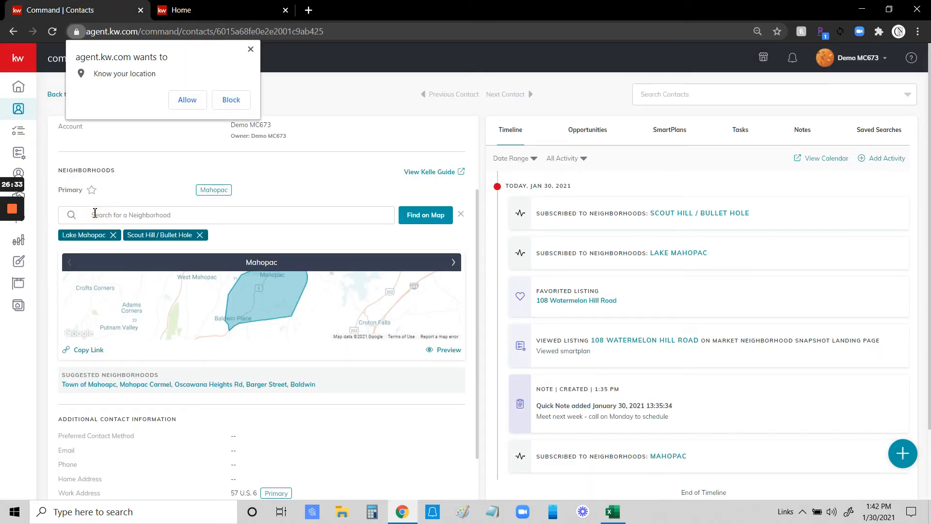
left_click(136, 217)
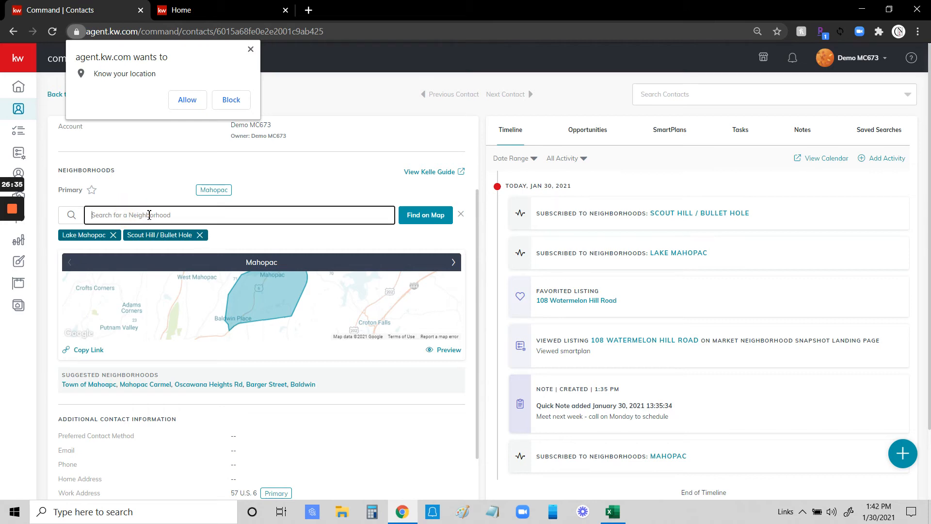
left_click(251, 49)
left_click(461, 214)
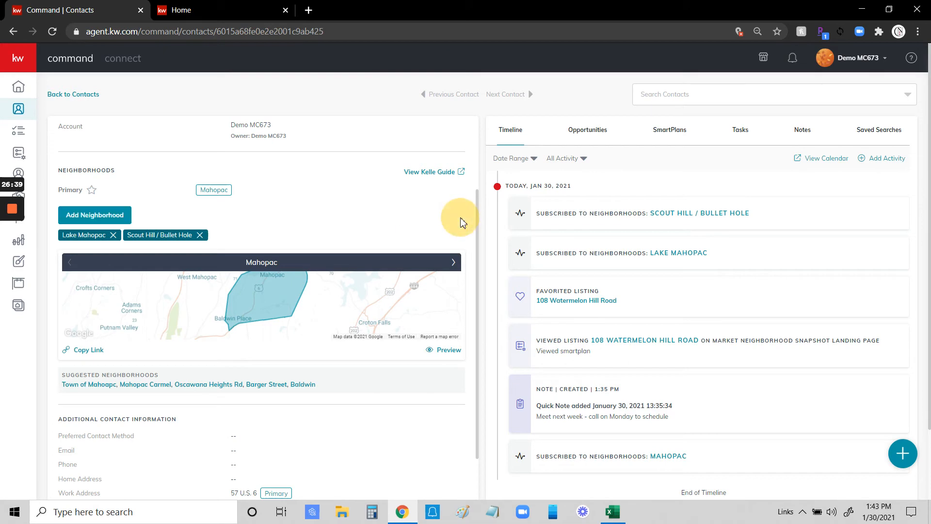
left_click(243, 10)
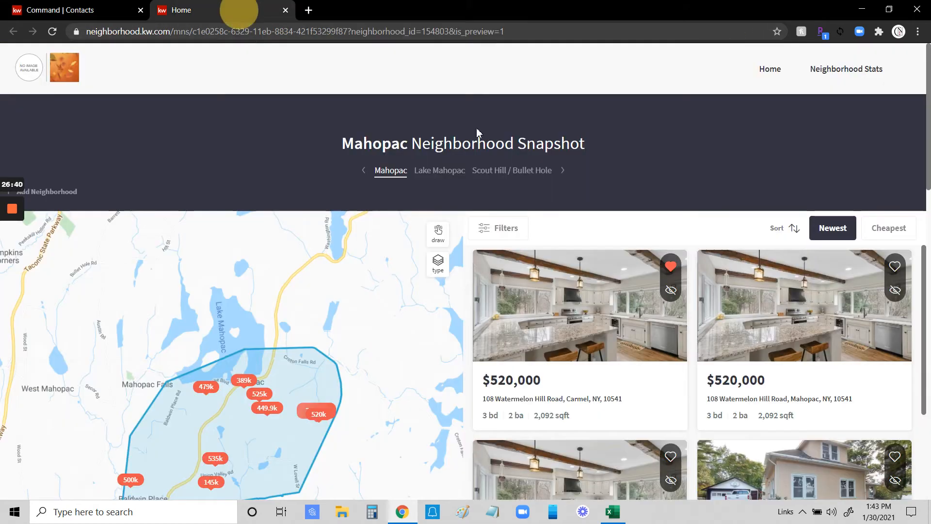
View the Lake Mahopac and Scout Hill / Bullet Hole snapshots, then close the snapshot tab.
left_click(446, 175)
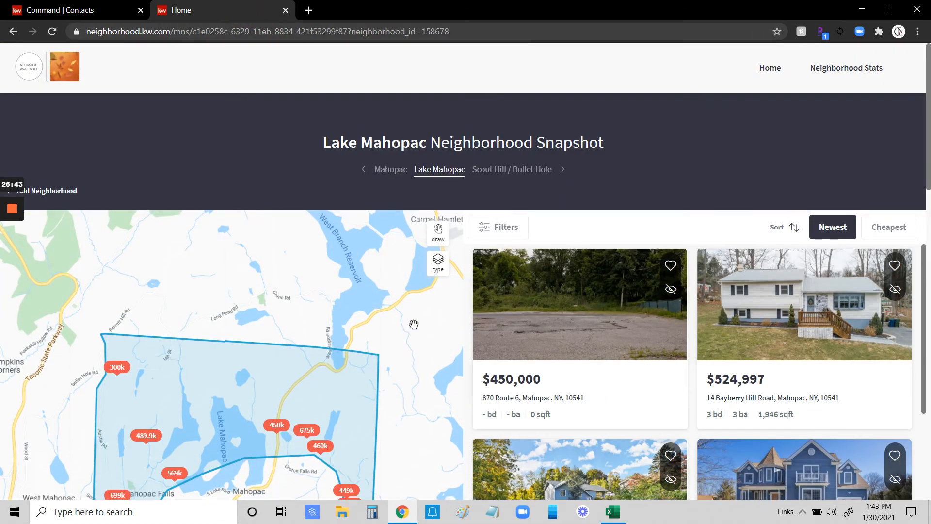
scroll(417, 324, "down", 3)
scroll(417, 324, "up", 2)
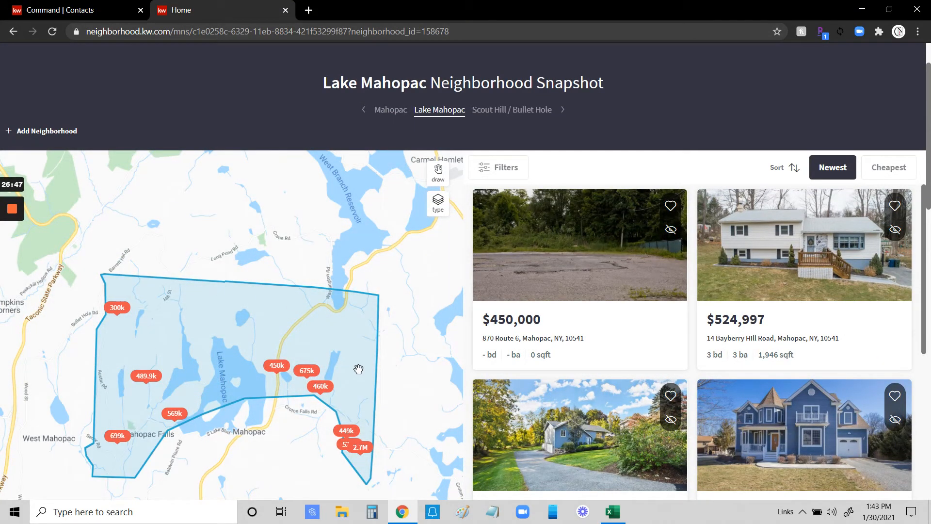
left_click(513, 110)
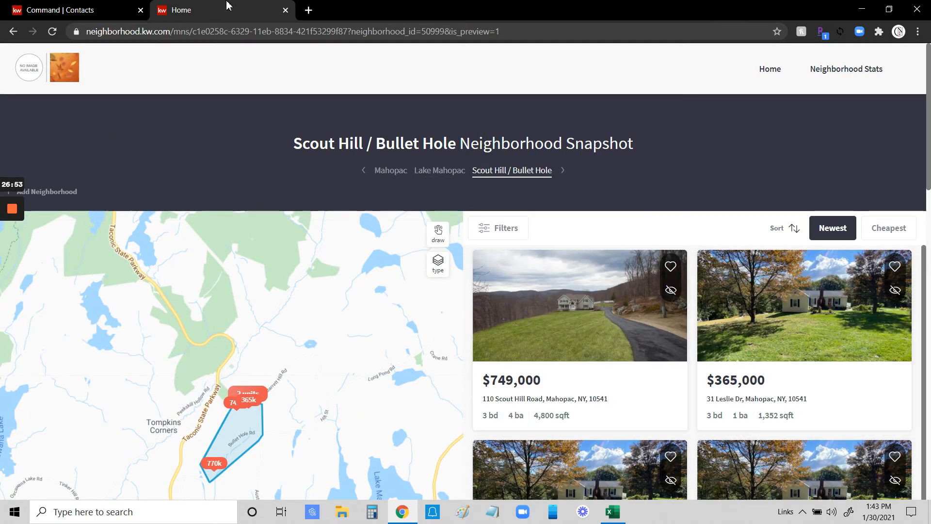
left_click(286, 10)
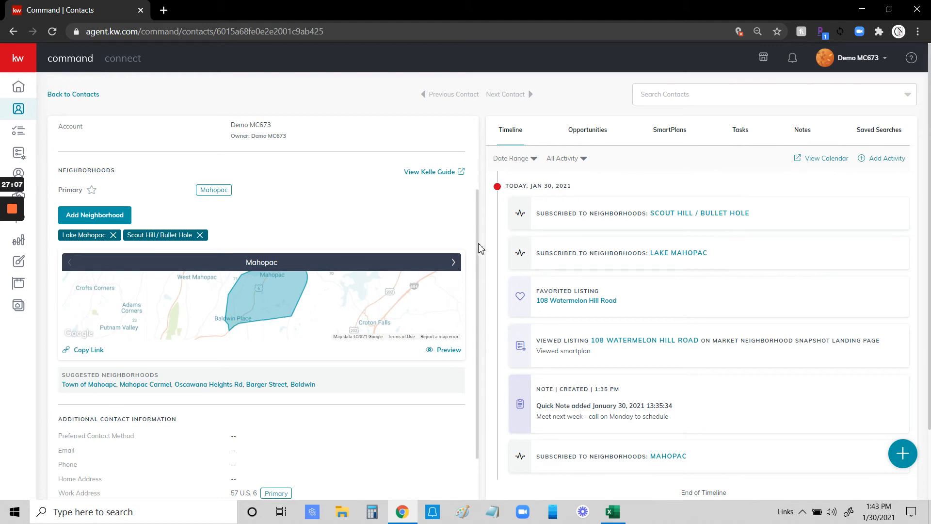
scroll(477, 248, "down", 4)
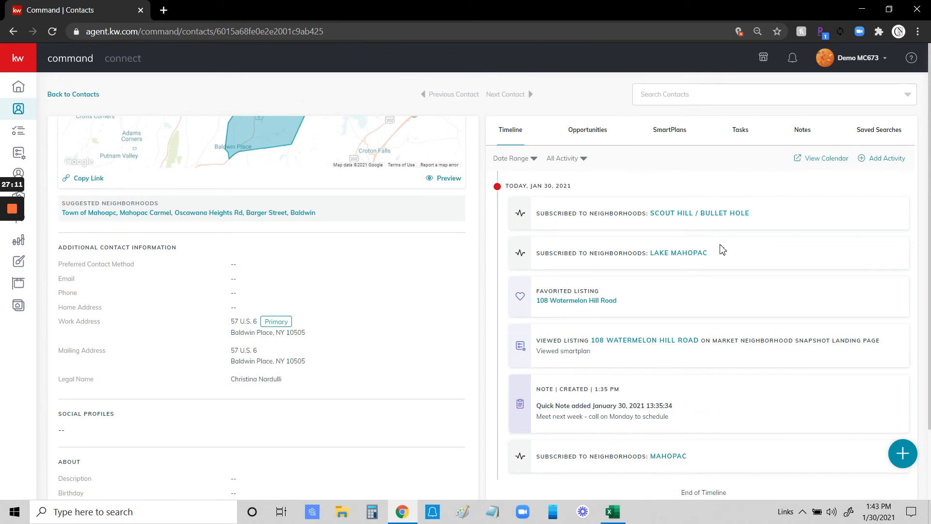
scroll(376, 257, "up", 6)
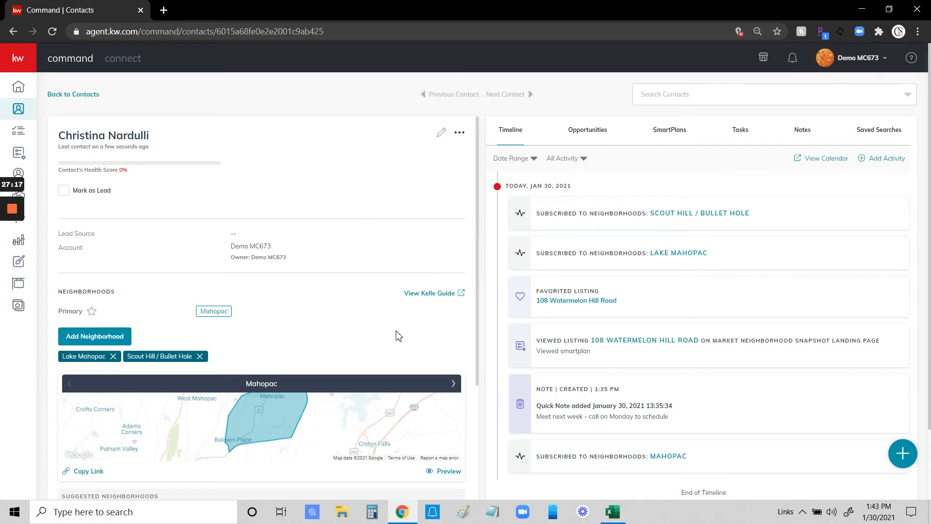
left_click(434, 297)
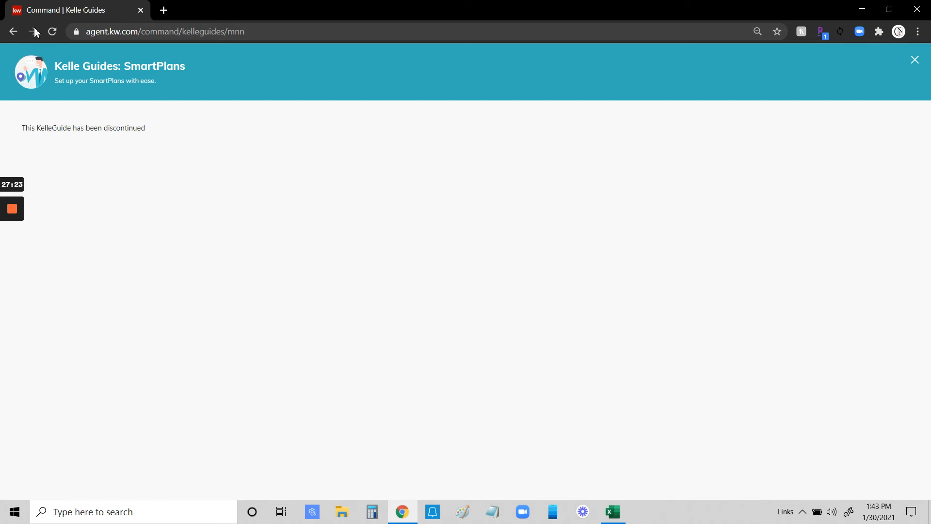
left_click(14, 32)
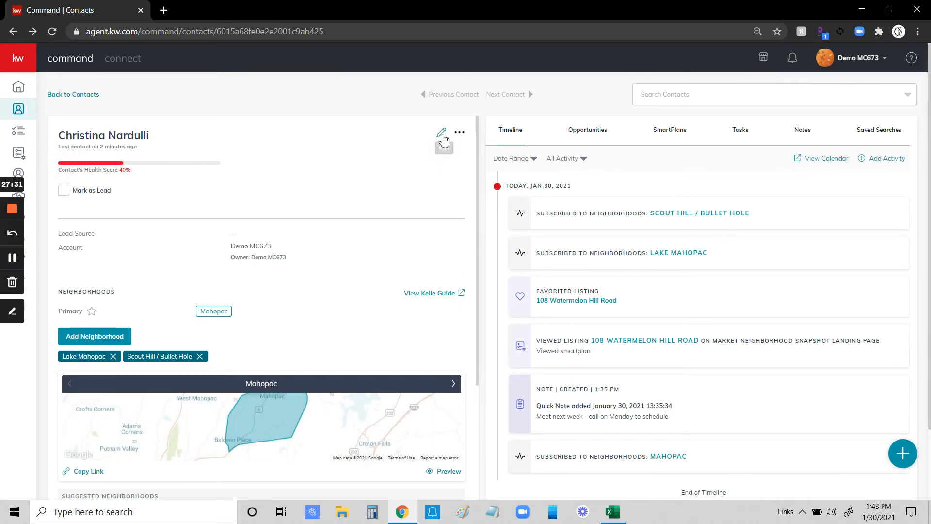
left_click(442, 138)
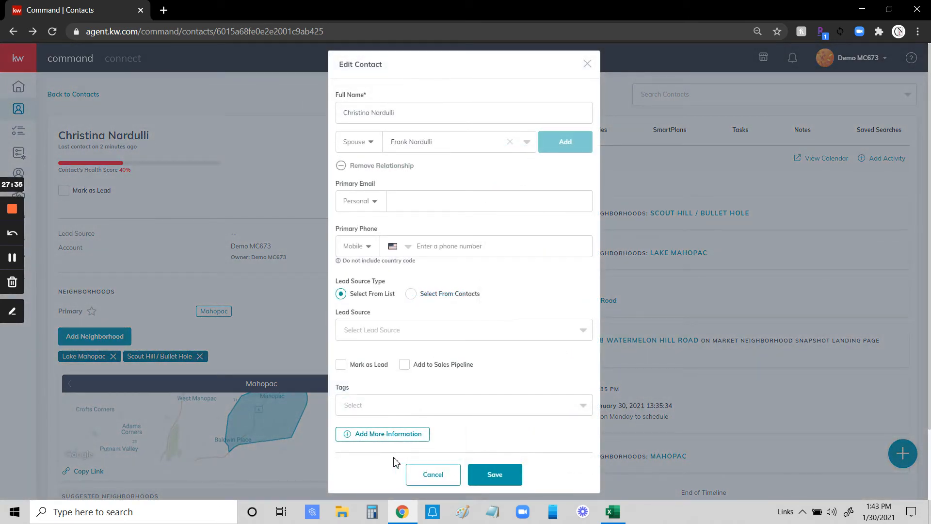
left_click(383, 435)
scroll(484, 172, "down", 1)
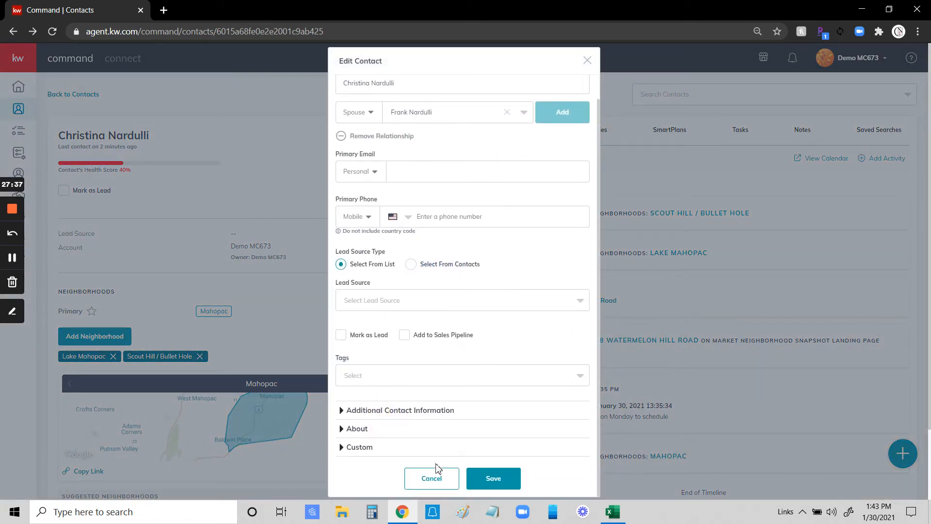
left_click(445, 480)
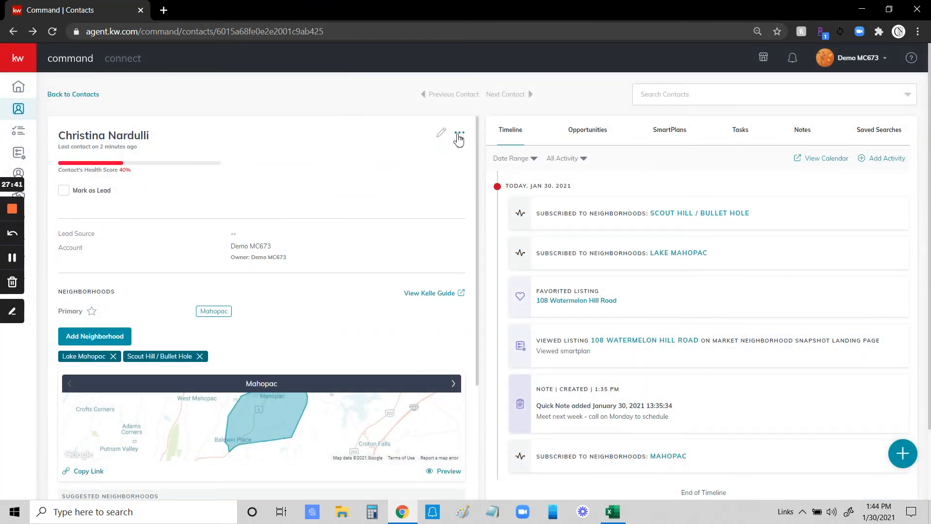
left_click(460, 135)
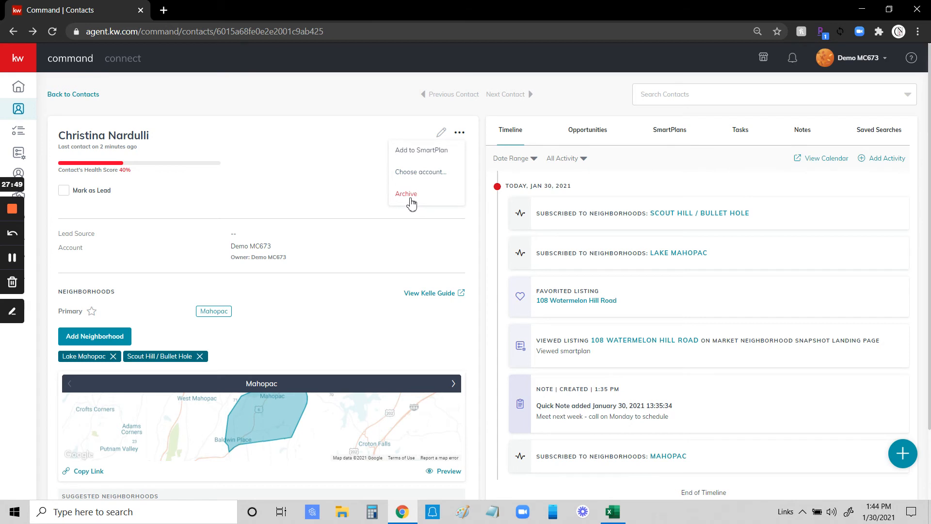
left_click(337, 114)
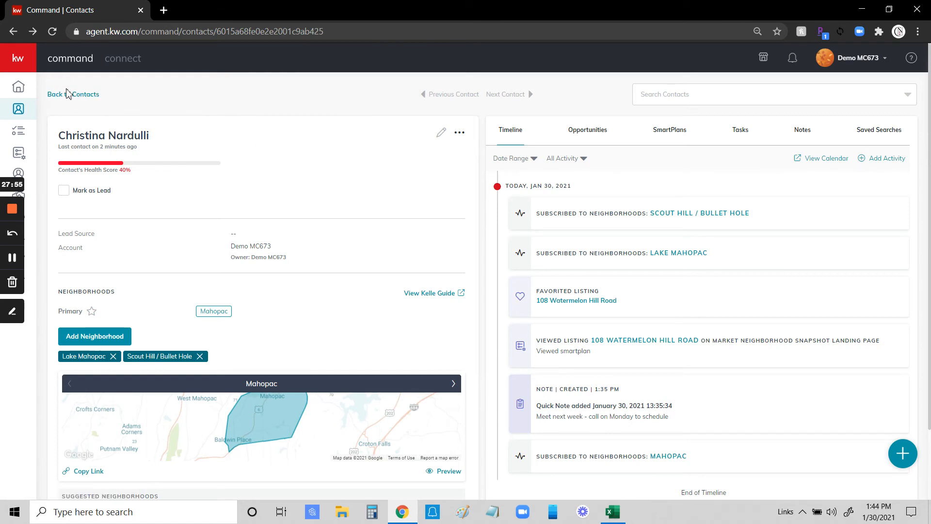
Mark the first contact, tagged Justice League, as a lead and confirm.
left_click(79, 97)
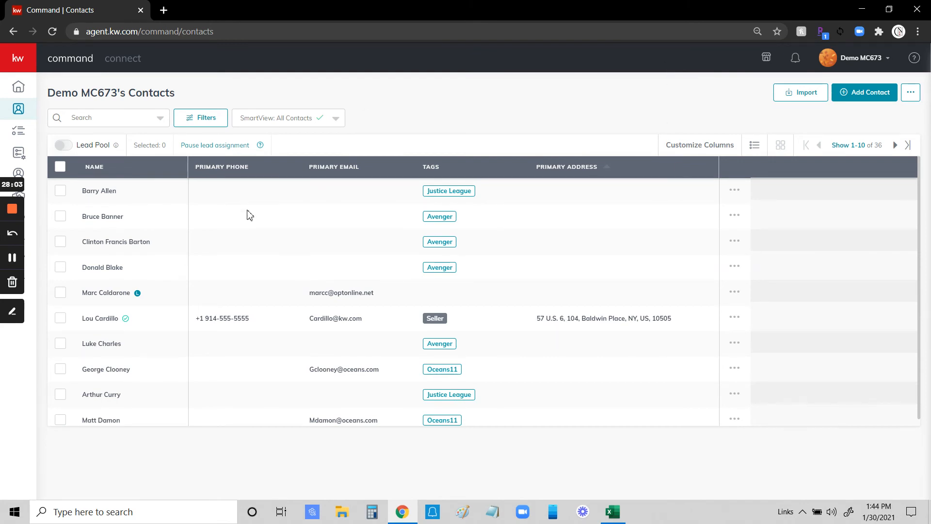
left_click(736, 192)
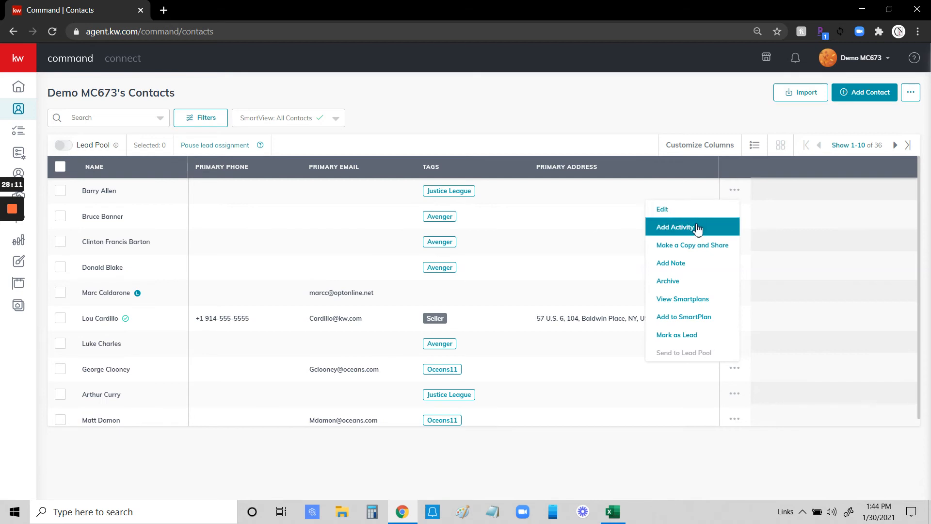
left_click(682, 339)
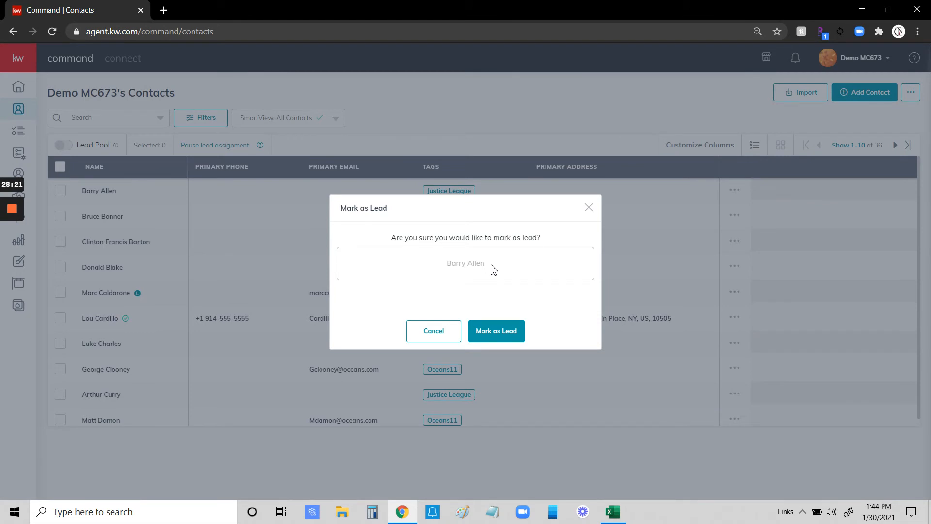
left_click(490, 332)
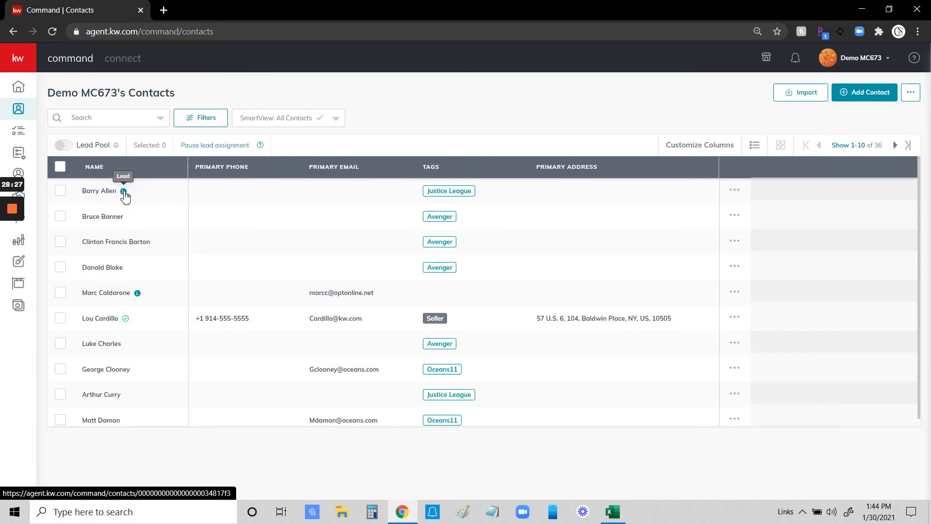
Filter the contacts list to Leads Only.
left_click(200, 120)
left_click(806, 98)
left_click(889, 402)
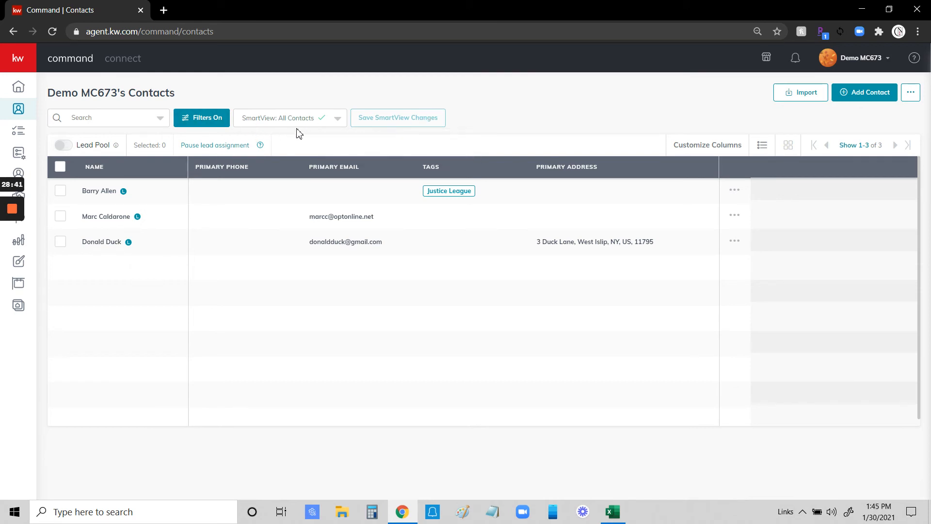
Clear all contact filters so the full list of 36 contacts shows.
left_click(224, 124)
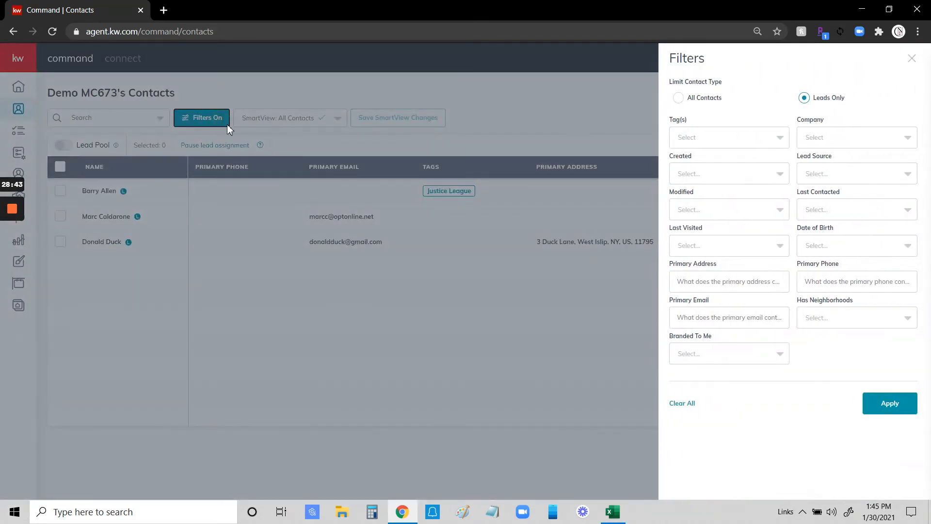
left_click(683, 404)
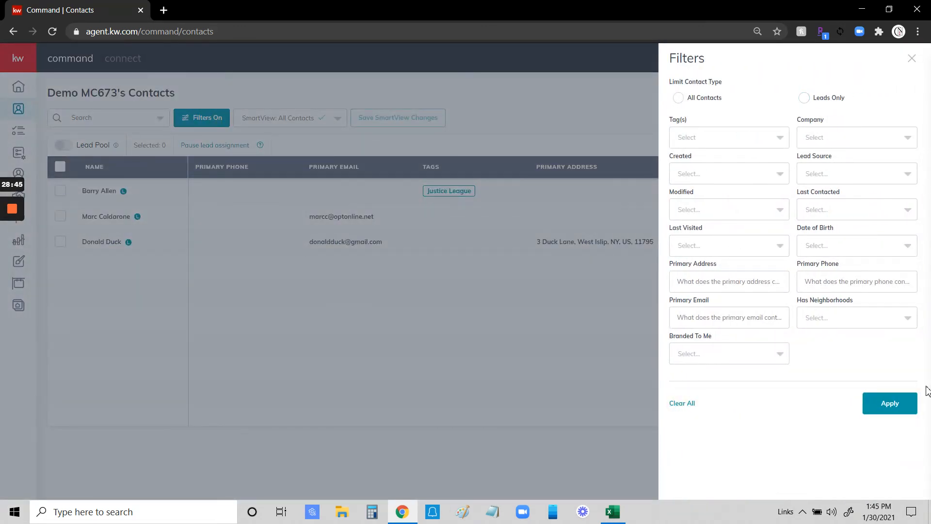
left_click(894, 404)
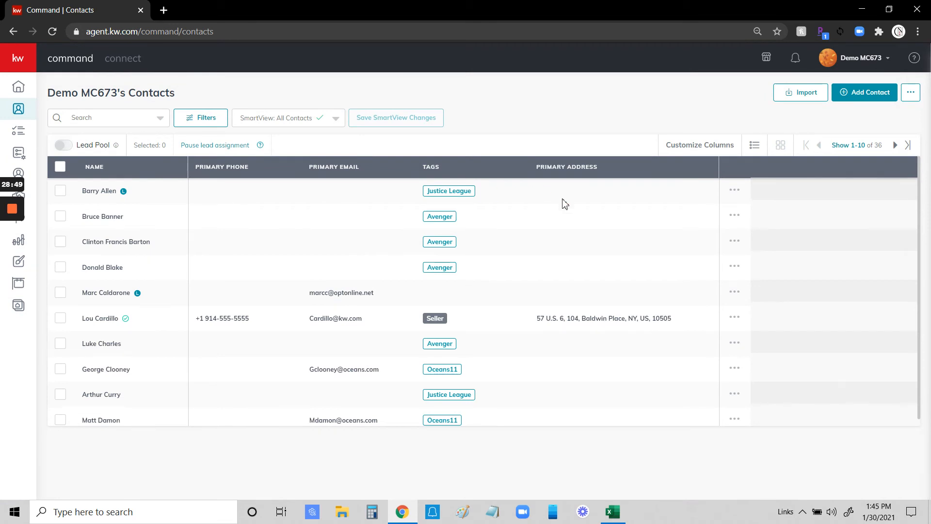
Select four contacts: the first, third, Seller-tagged and Oceans11-tagged rows.
left_click(734, 190)
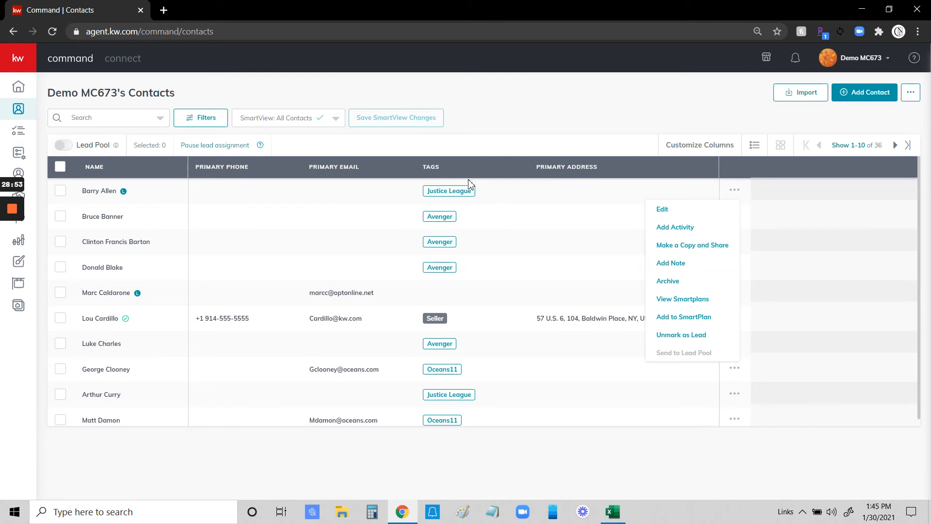
left_click(514, 144)
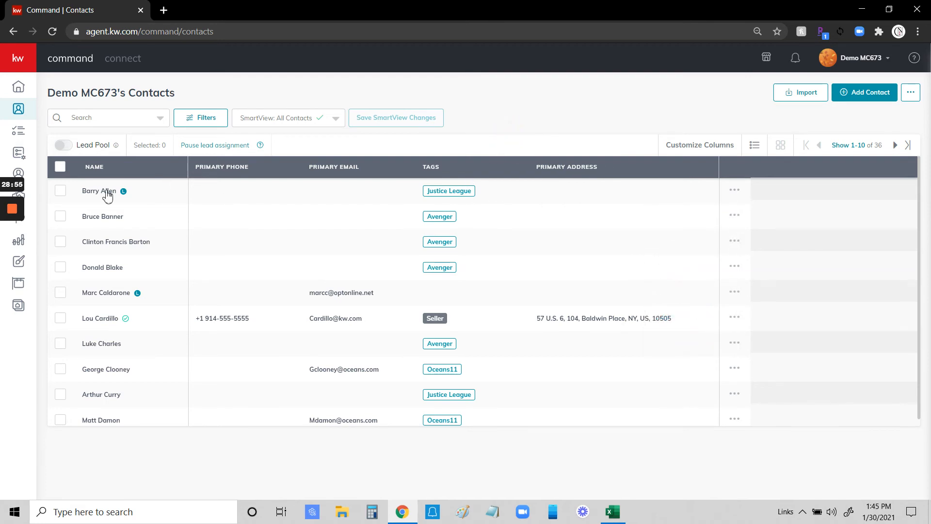
left_click(60, 190)
left_click(61, 241)
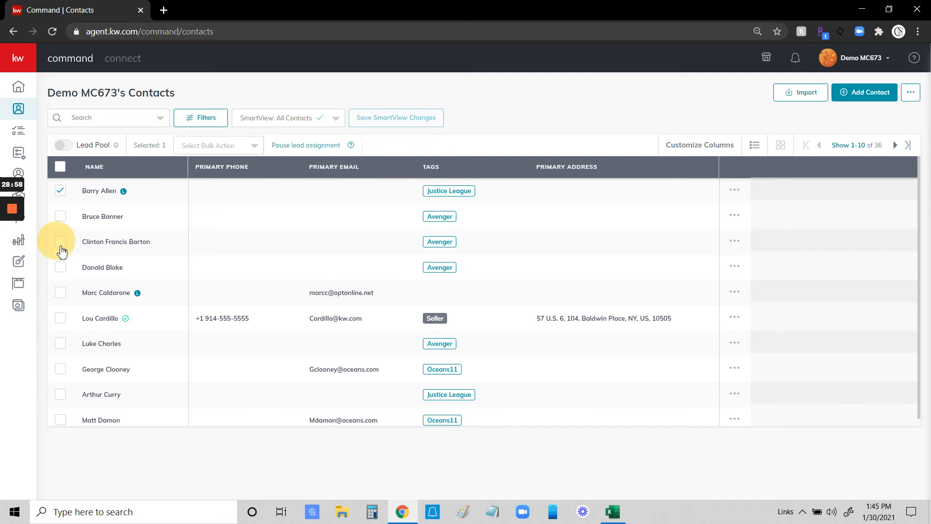
left_click(60, 319)
left_click(60, 371)
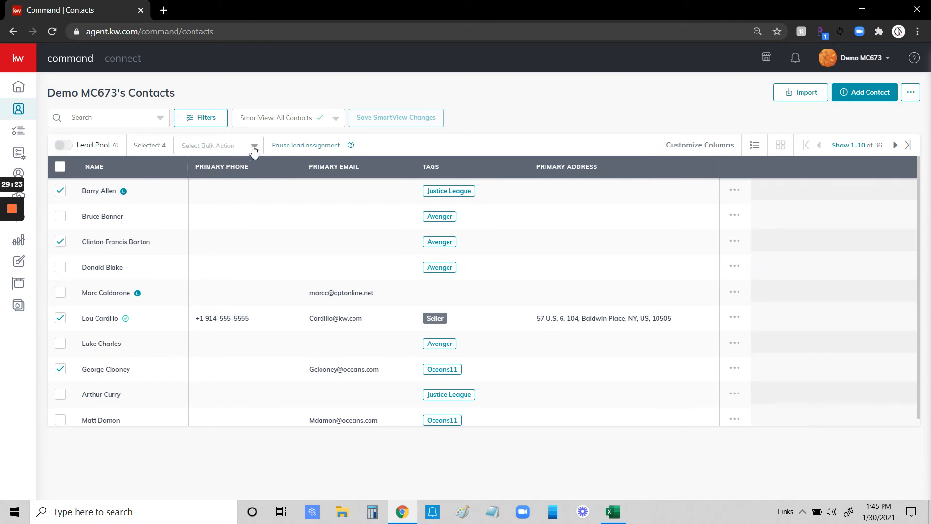
Review the bulk action options without choosing one, then select and deselect all 36 contacts.
left_click(255, 147)
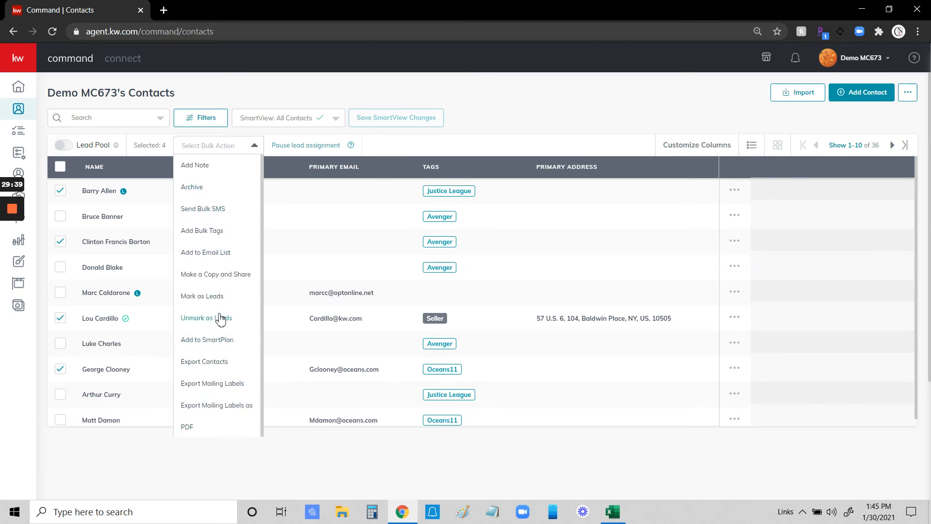
scroll(221, 318, "down", 1)
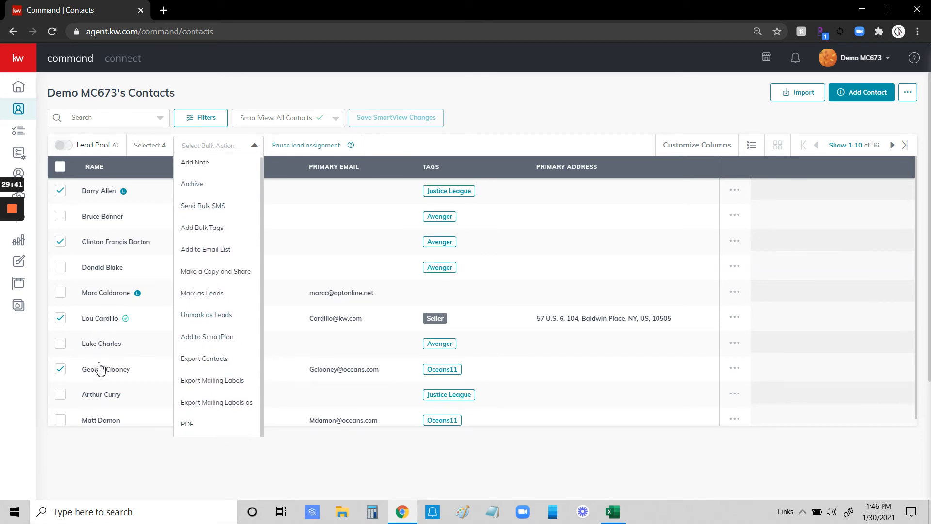
scroll(206, 252, "down", 1)
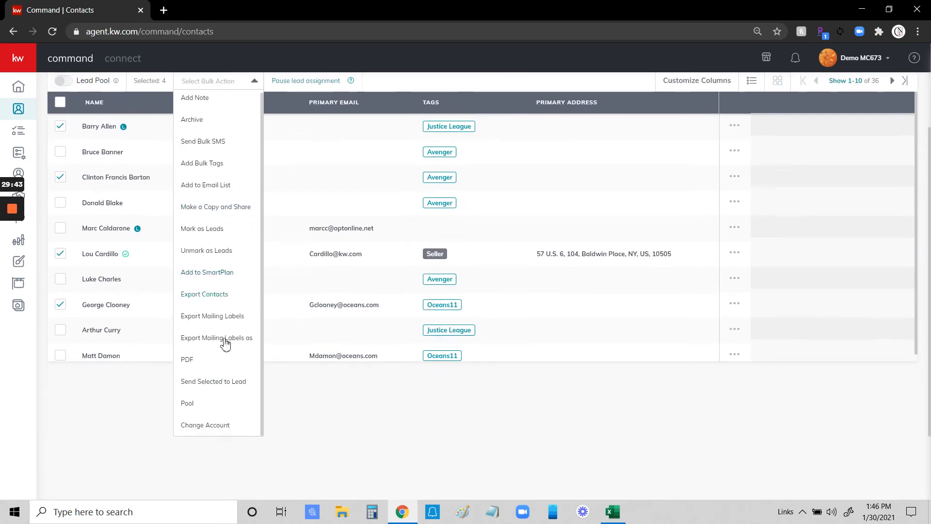
scroll(224, 368, "up", 1)
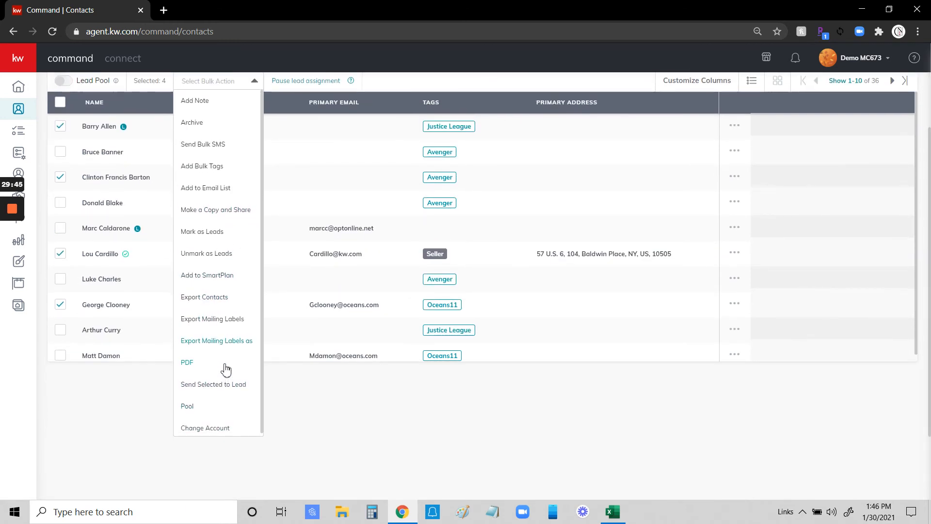
scroll(279, 372, "up", 1)
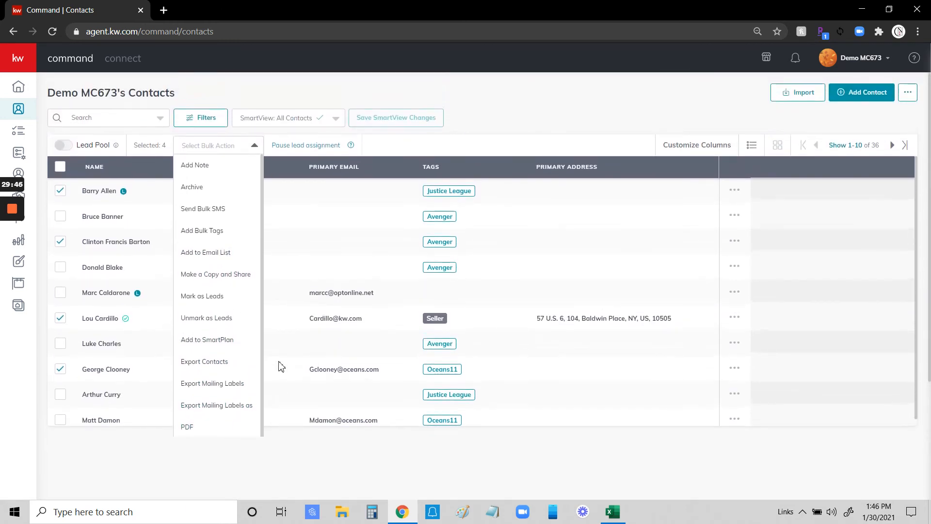
left_click(515, 104)
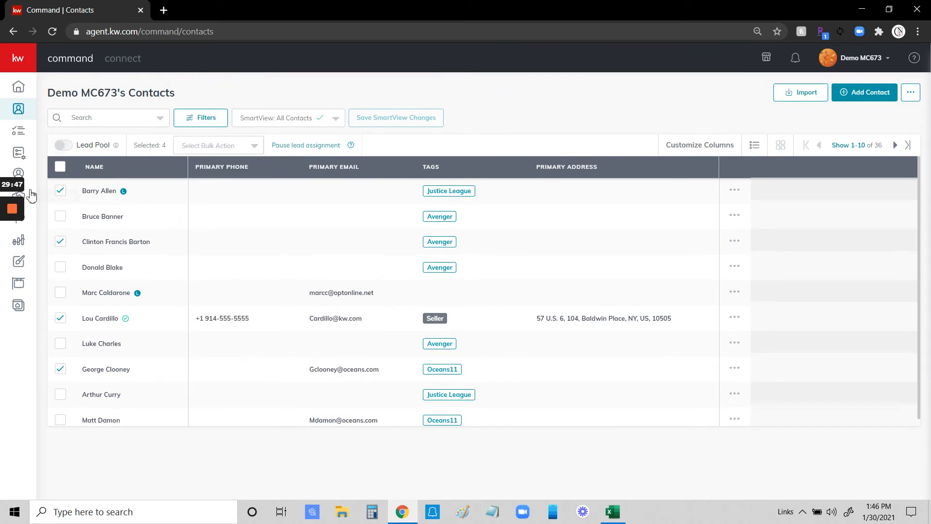
left_click(60, 168)
left_click(61, 167)
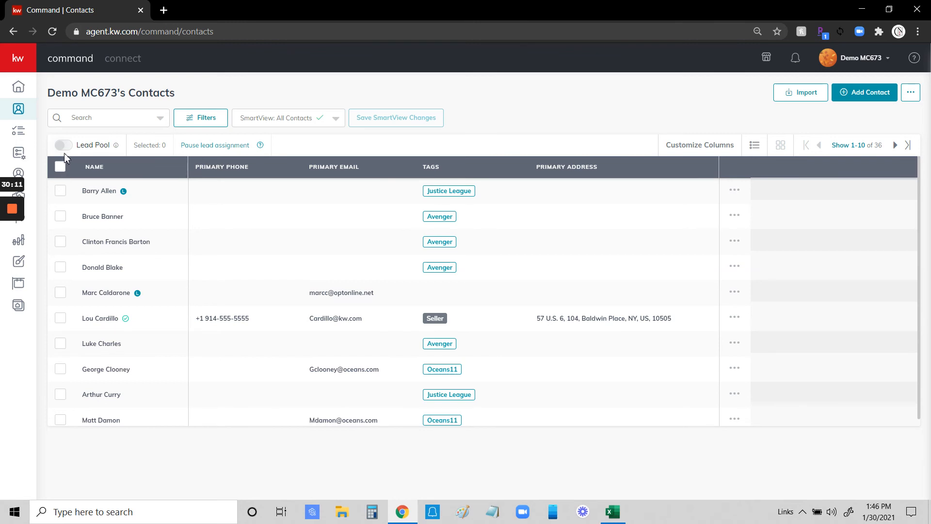
Go to Settings > Command Settings > Contacts > Contact Archive, showing one archived contact.
left_click(855, 61)
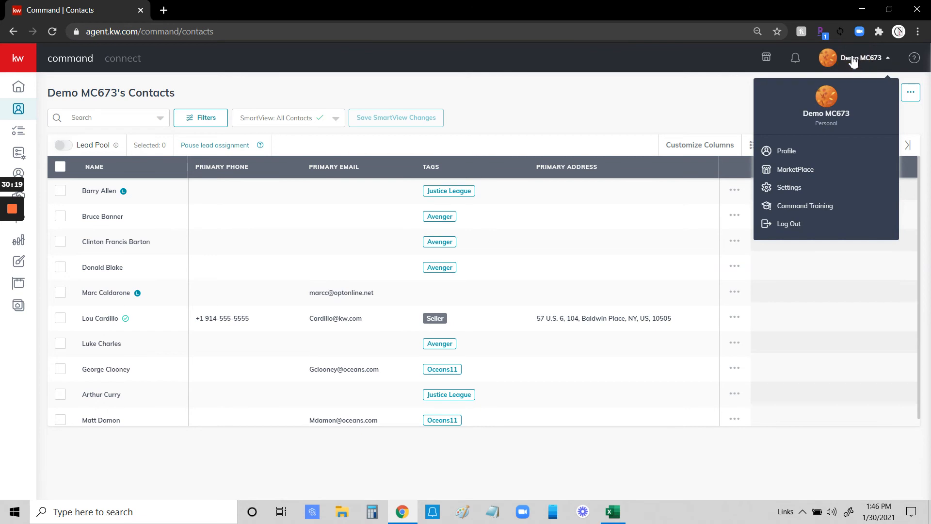
left_click(783, 191)
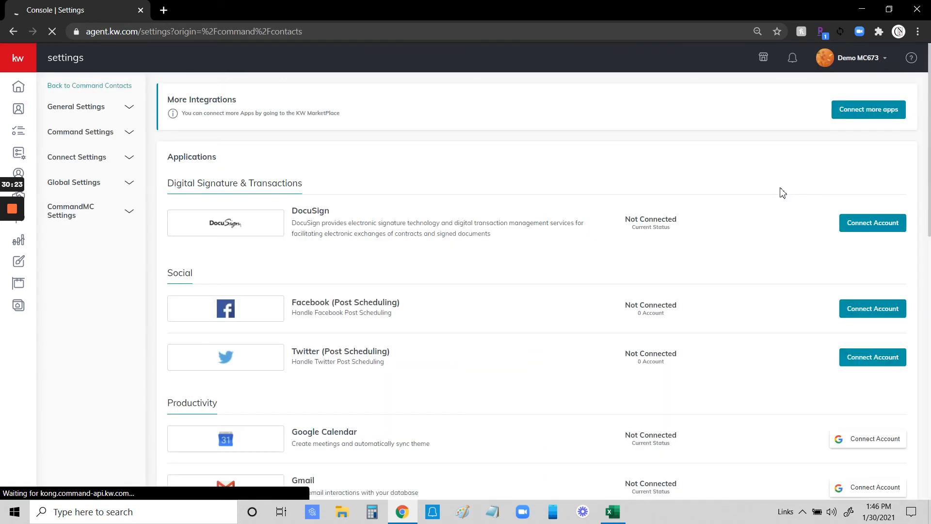
left_click(100, 136)
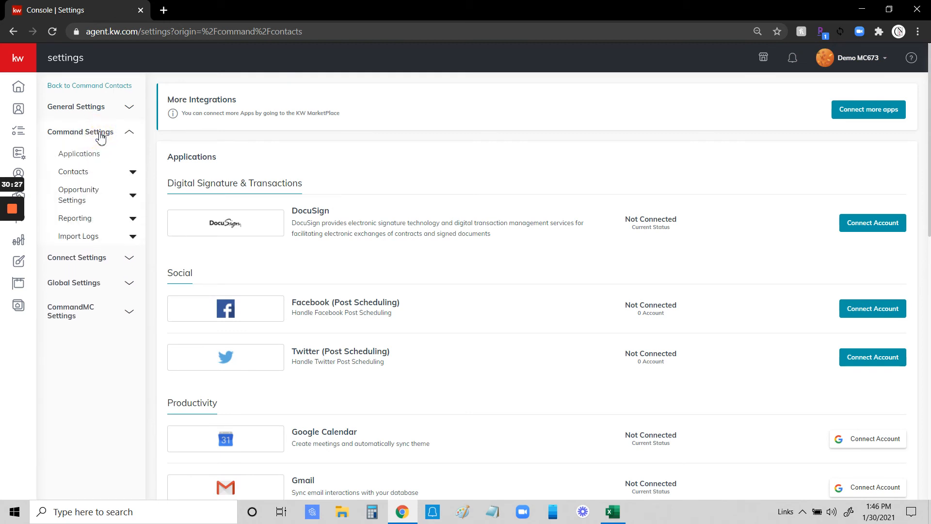
left_click(79, 175)
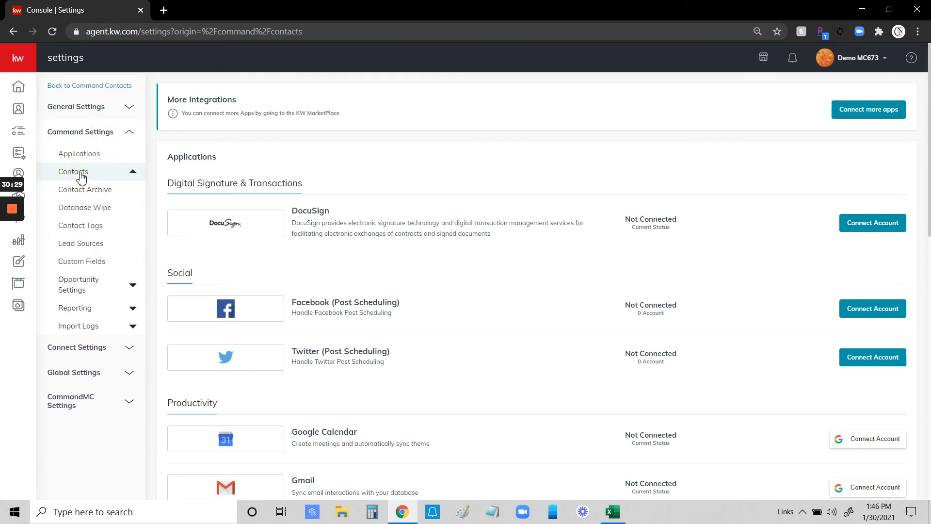
left_click(87, 193)
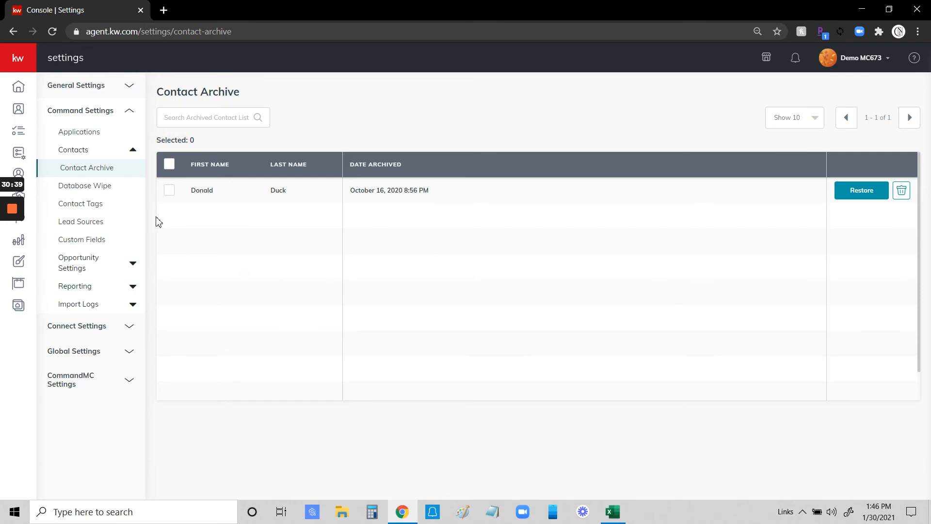
Permanently delete the single archived contact, then go to the Contact Tags settings page.
left_click(169, 192)
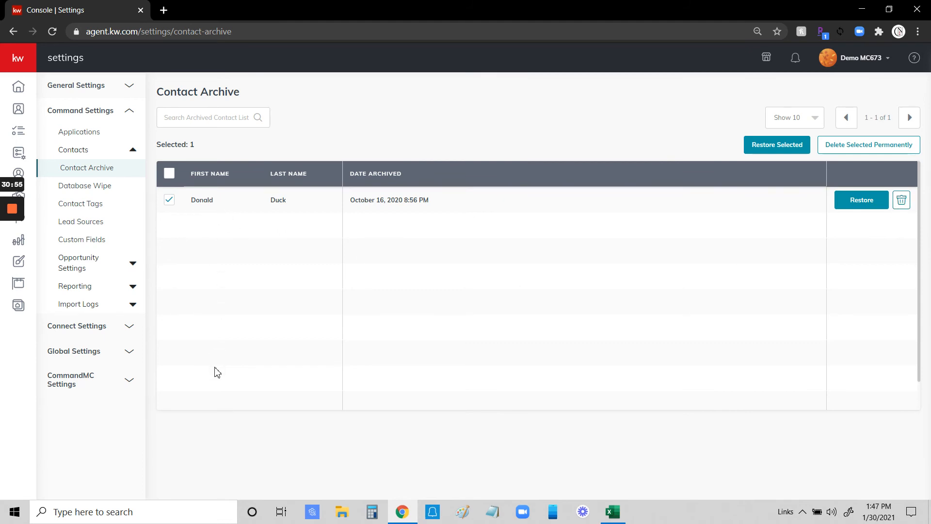
left_click(168, 173)
left_click(863, 150)
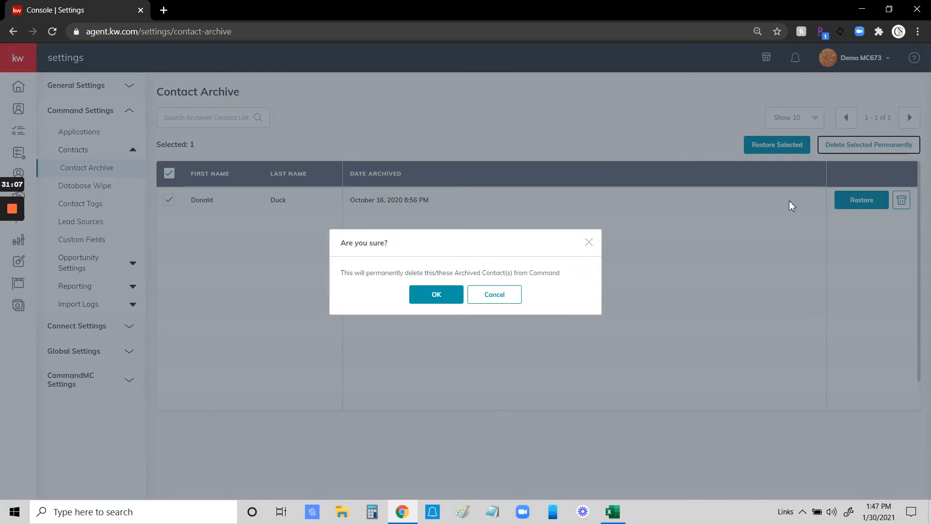
left_click(438, 295)
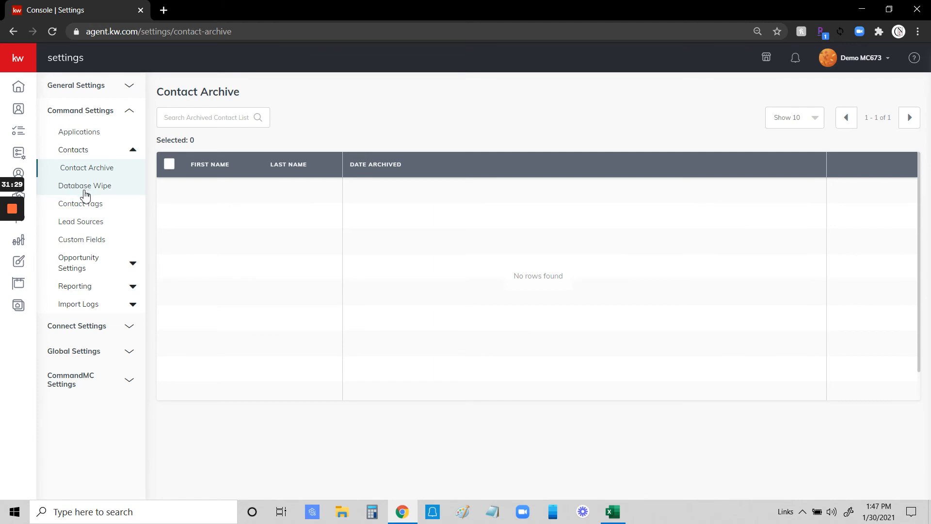
left_click(70, 208)
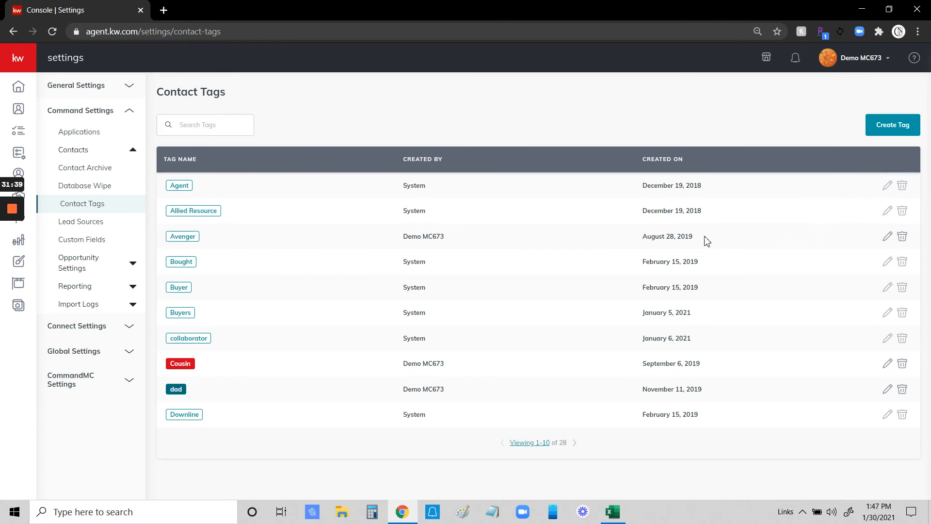
Change the Avenger tag's colour to yellow.
left_click(887, 189)
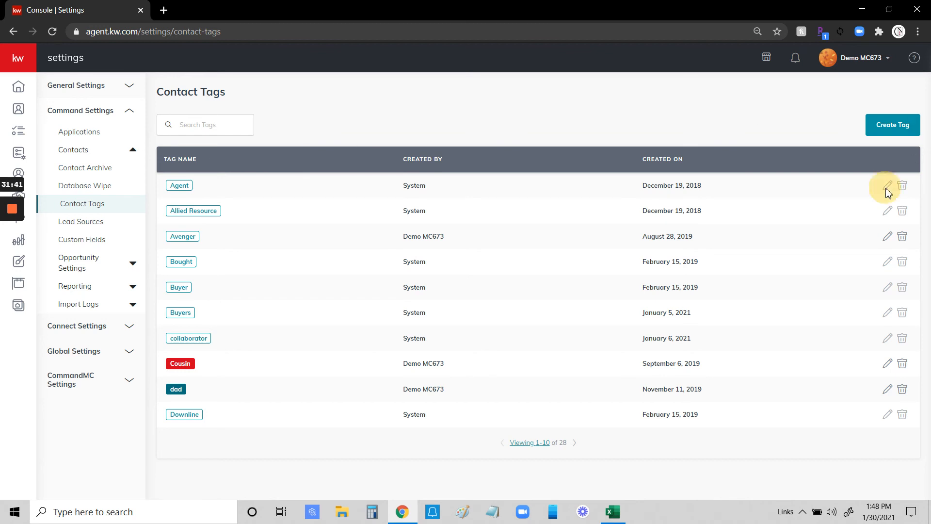
left_click(888, 186)
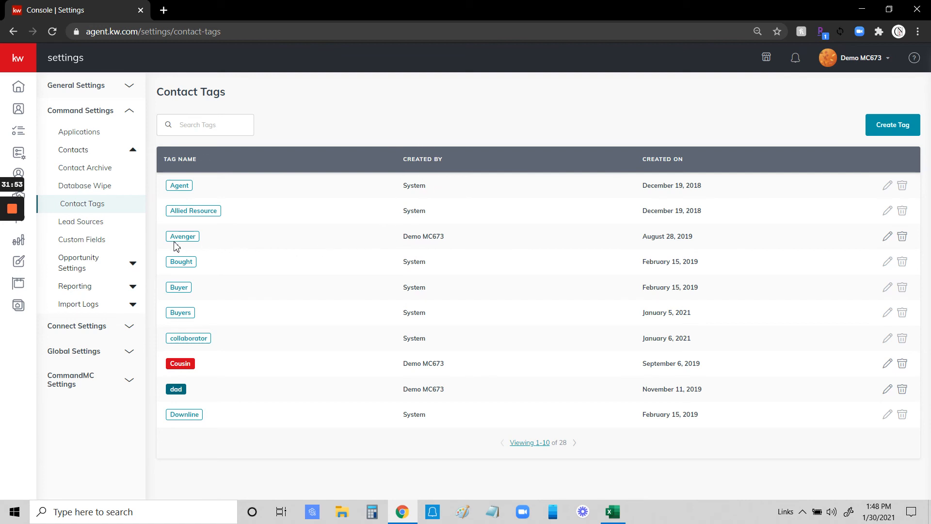
left_click(888, 238)
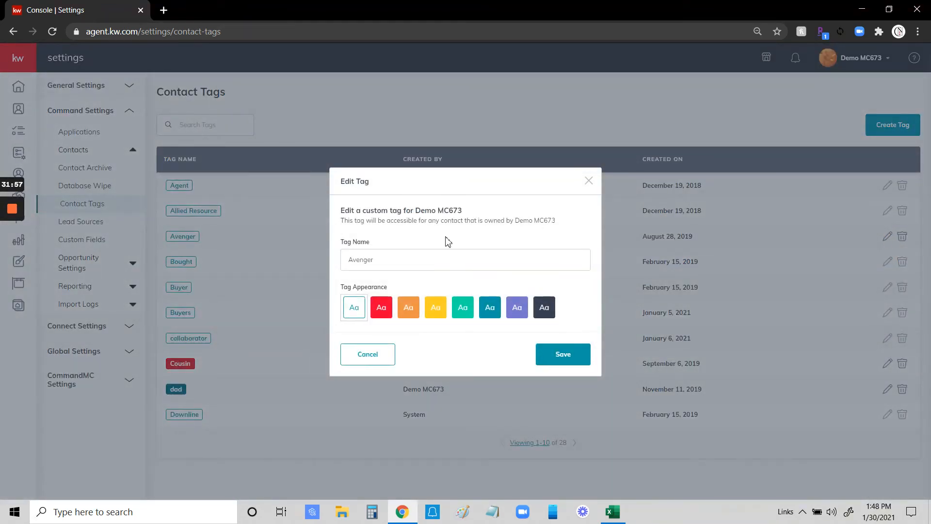
left_click(387, 258)
left_click(436, 313)
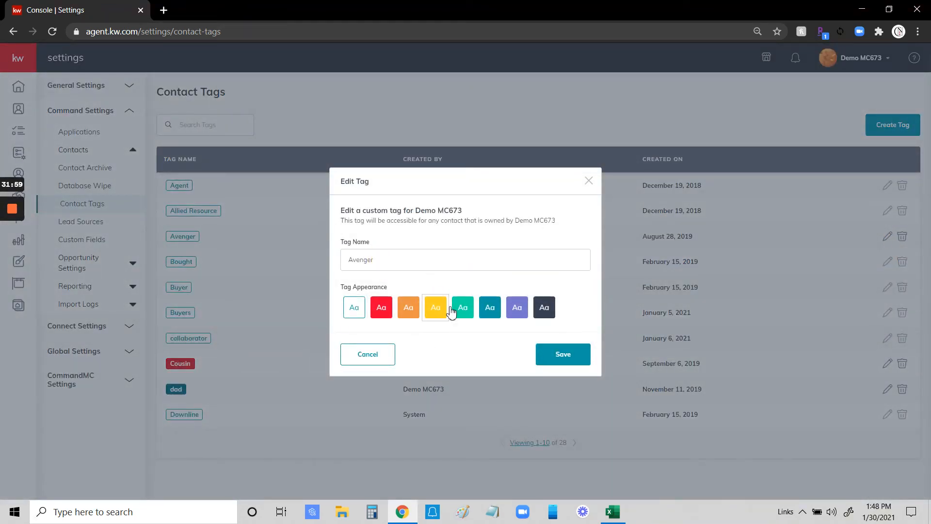
left_click(559, 356)
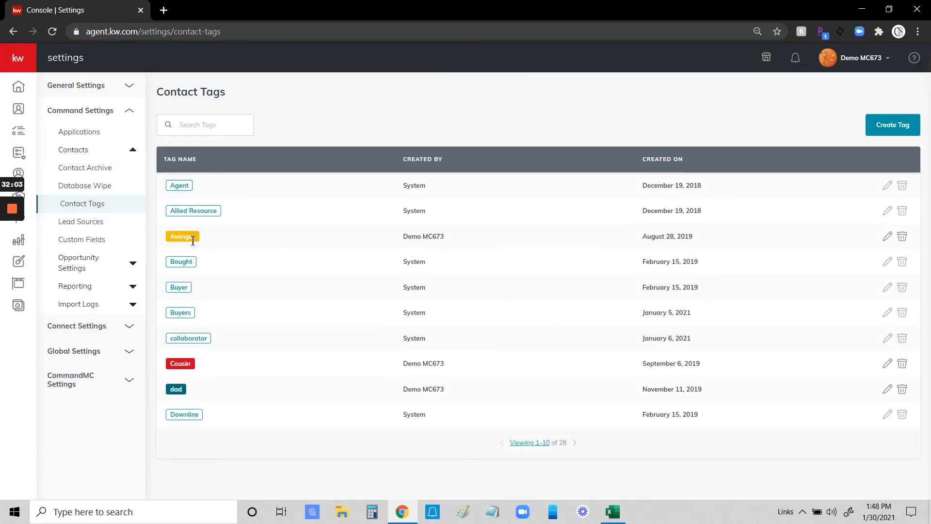
Rename the Avenger tag to Avengers.
left_click(888, 236)
left_click(397, 257)
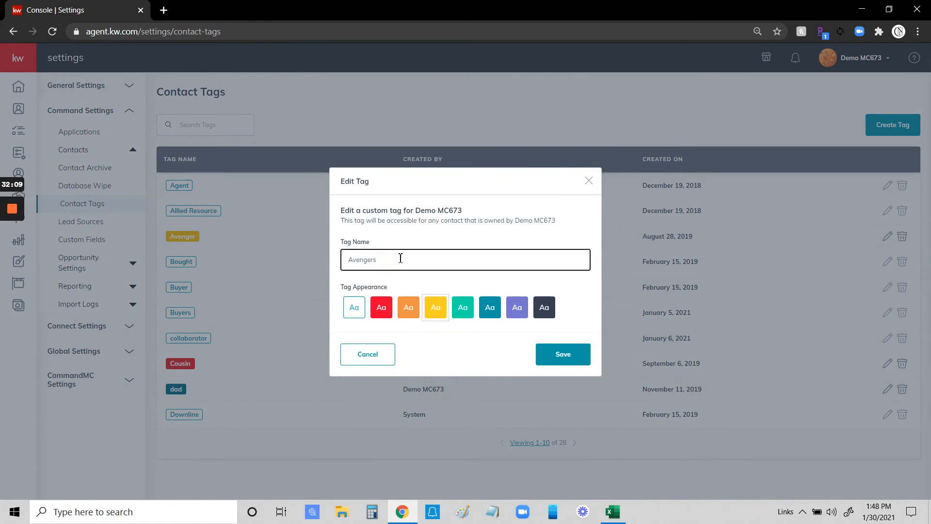
left_click(563, 355)
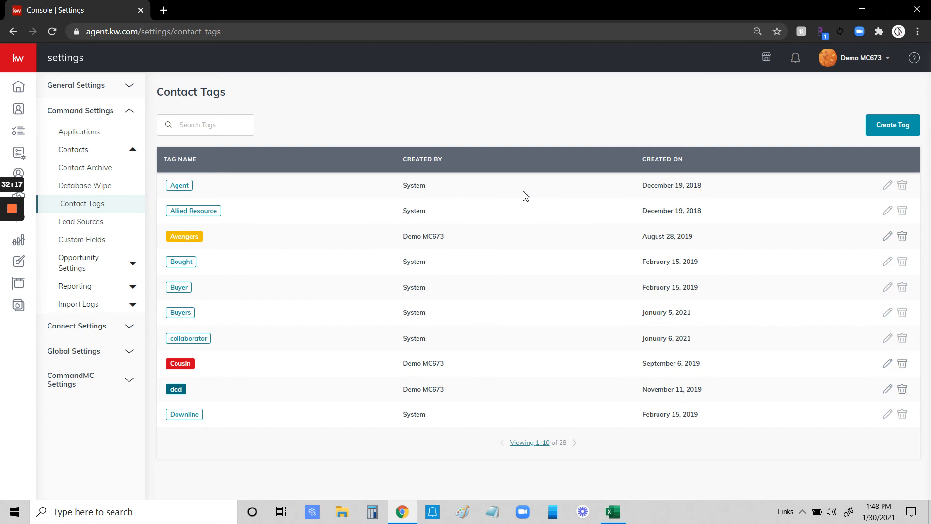
Create a purple contact tag named Jefferson Village.
left_click(898, 125)
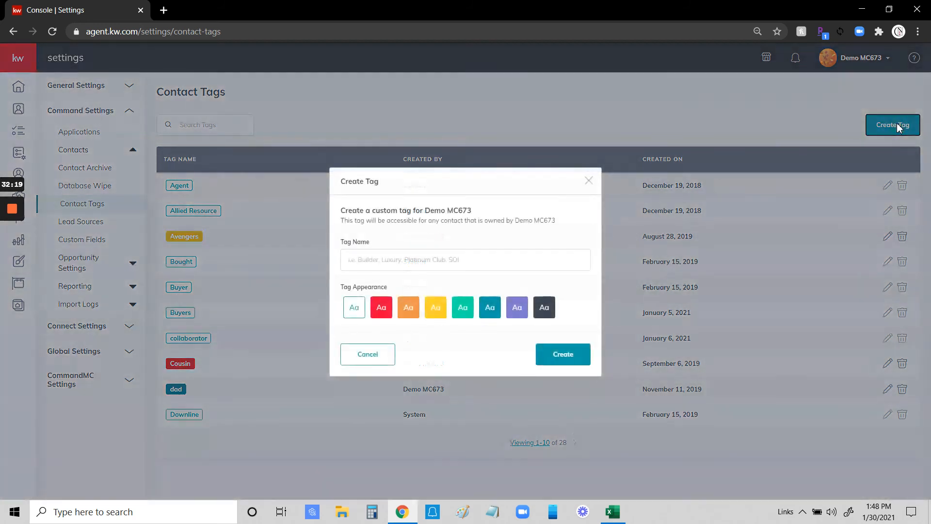
left_click(383, 259)
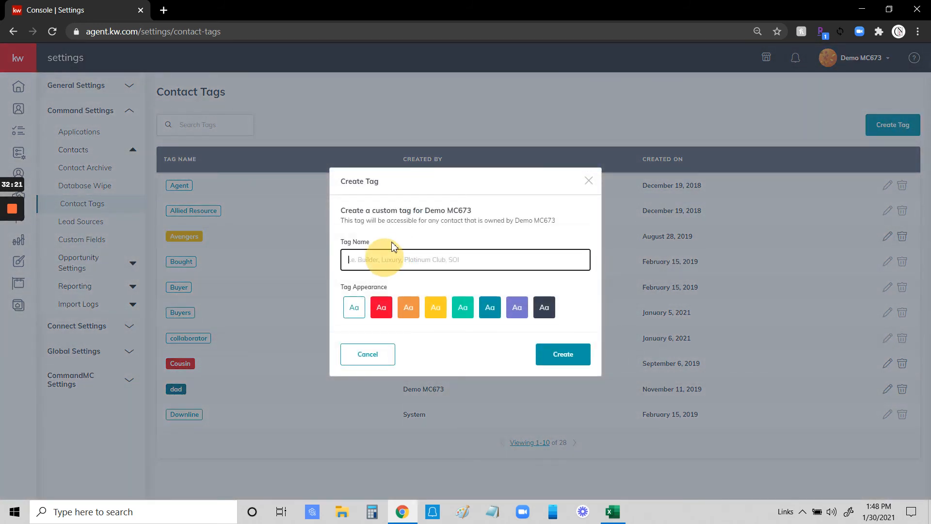
type("Open House - 123 Mai")
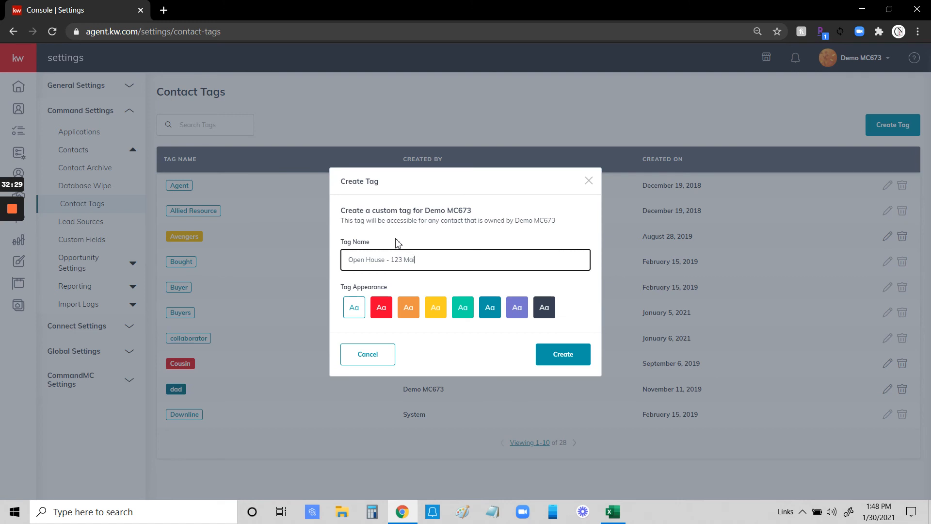
key("BackSpace")
key("BackSpace")
key("BackSpace")
key("BackSpace")
key("BackSpace")
key("BackSpace")
key("BackSpace")
key("BackSpace")
key("BackSpace")
key("BackSpace")
key("BackSpace")
key("BackSpace")
key("BackSpace")
key("BackSpace")
key("BackSpace")
key("BackSpace")
key("BackSpace")
key("BackSpace")
type("Je")
left_click(515, 317)
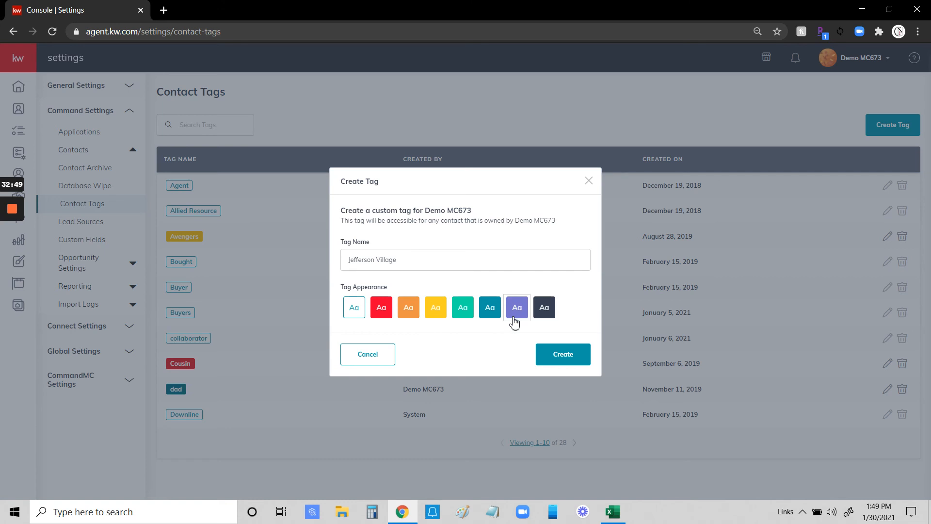
left_click(569, 354)
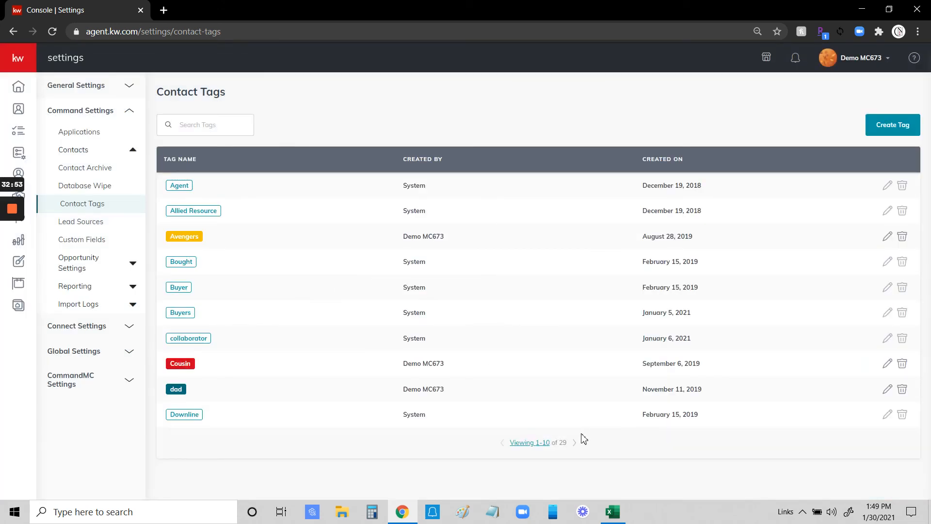
Show 100 tags per page so all 29 tags fit on one page.
left_click(534, 442)
left_click(530, 424)
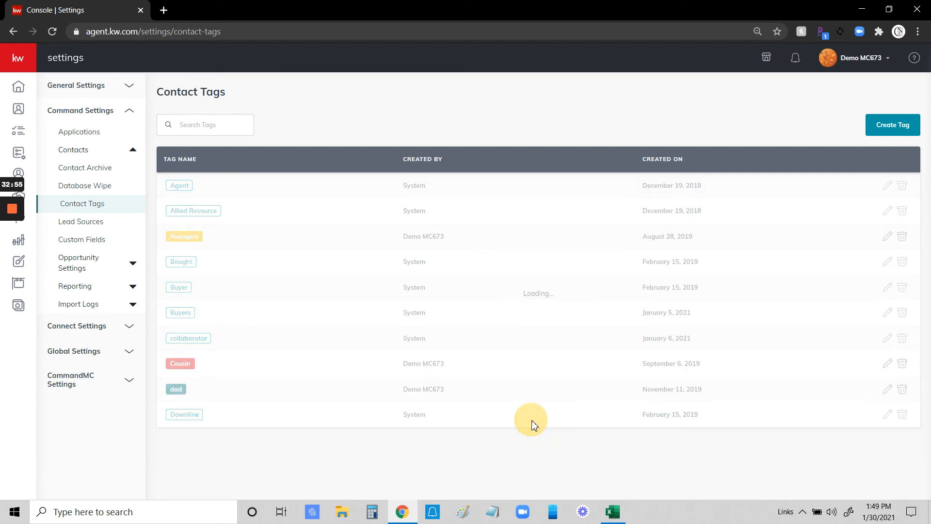
scroll(495, 303, "down", 7)
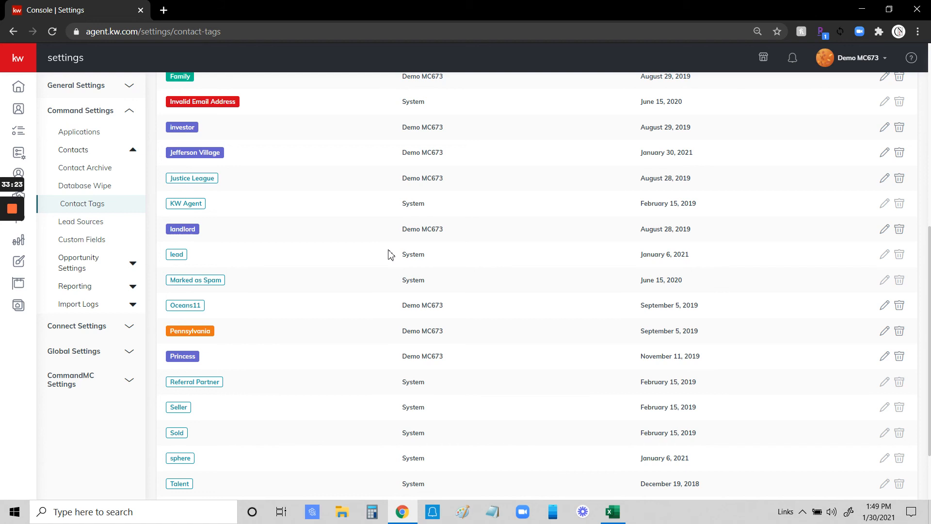
Load agent.kw.com in a new browser tab and go to Contacts.
left_click(161, 10)
type("age")
key("Return")
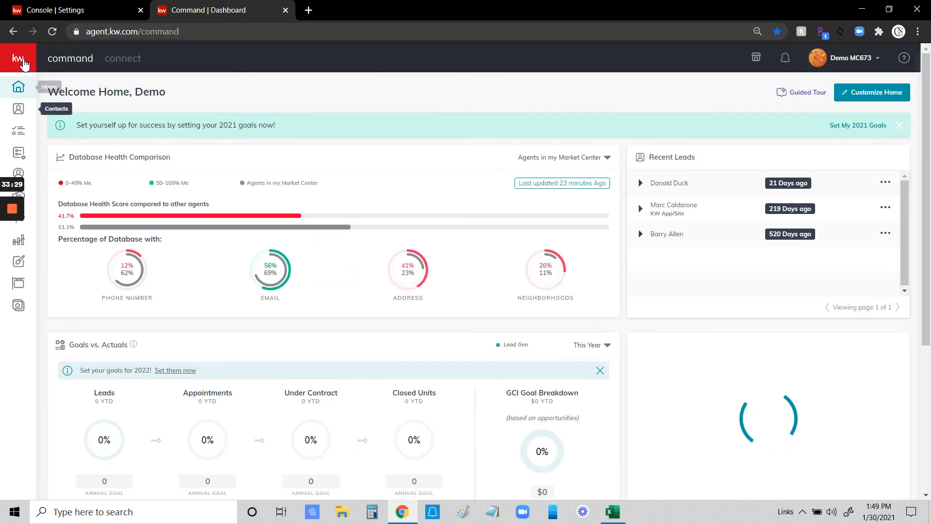
mouse_move(29, 117)
left_click(41, 110)
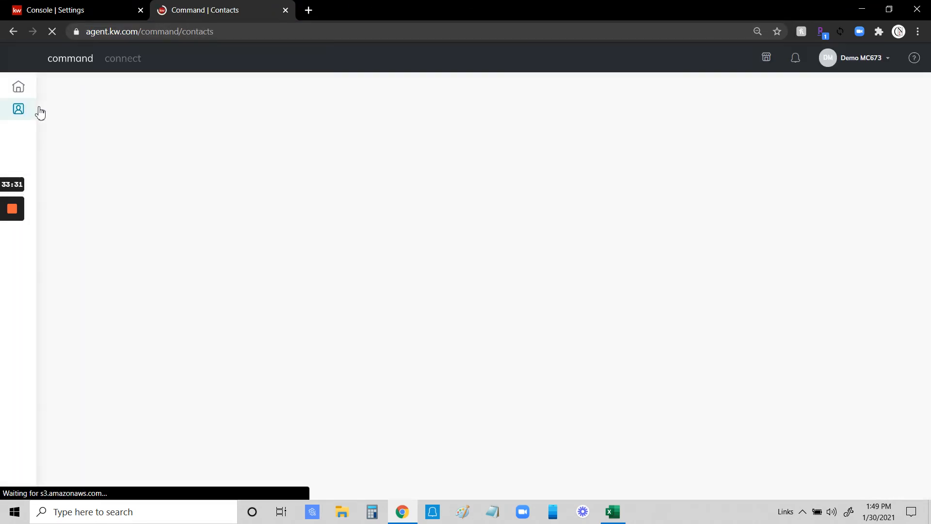
Filter contacts by the Jefferson Village tag, which returns 0 contacts.
left_click(208, 119)
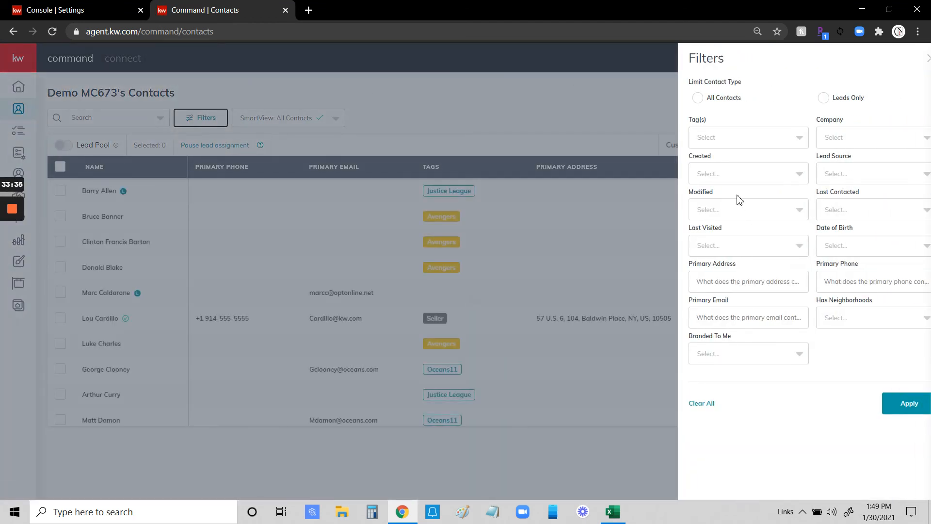
left_click(740, 142)
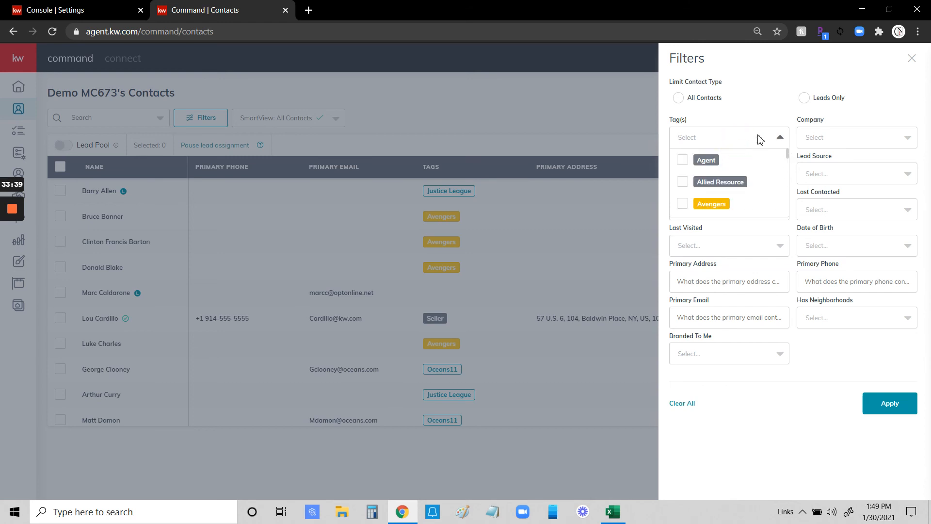
type("jeff")
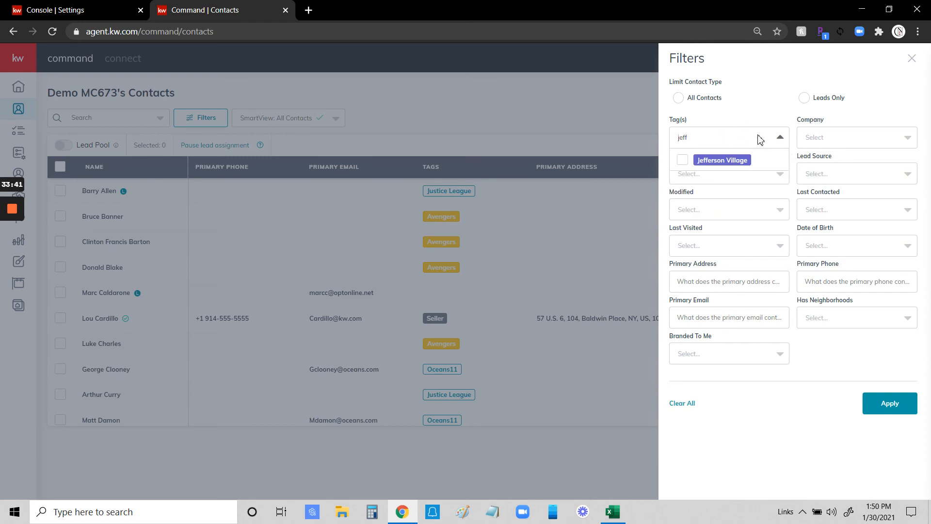
left_click(682, 162)
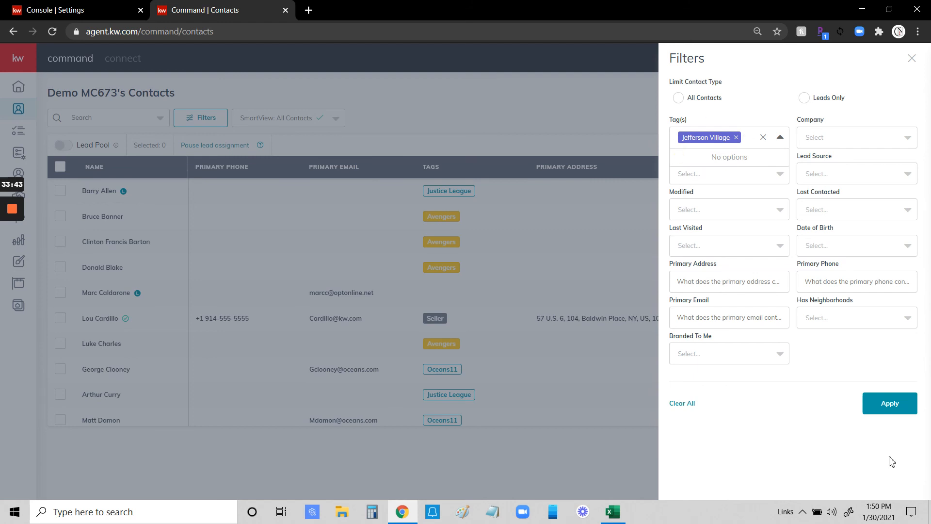
left_click(889, 404)
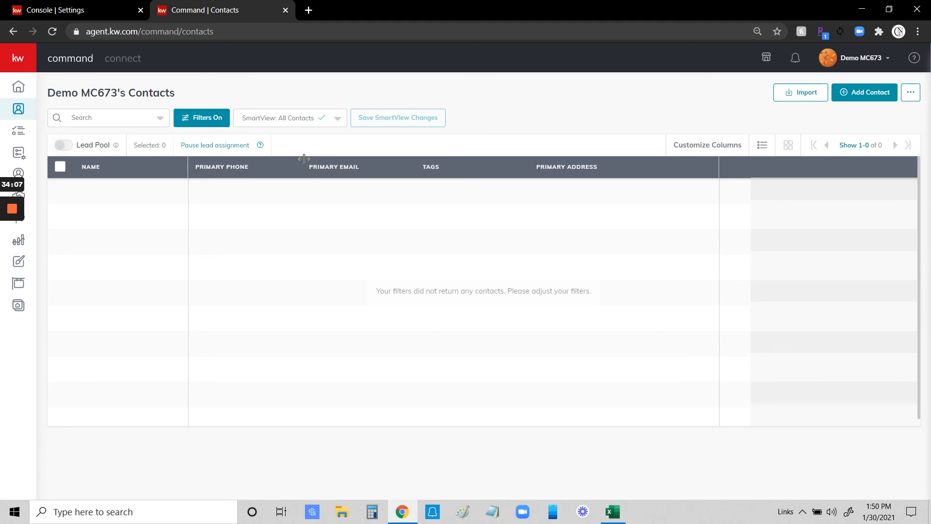
Return to the Settings tab and open Lead Sources, listing 86 sources.
left_click(94, 10)
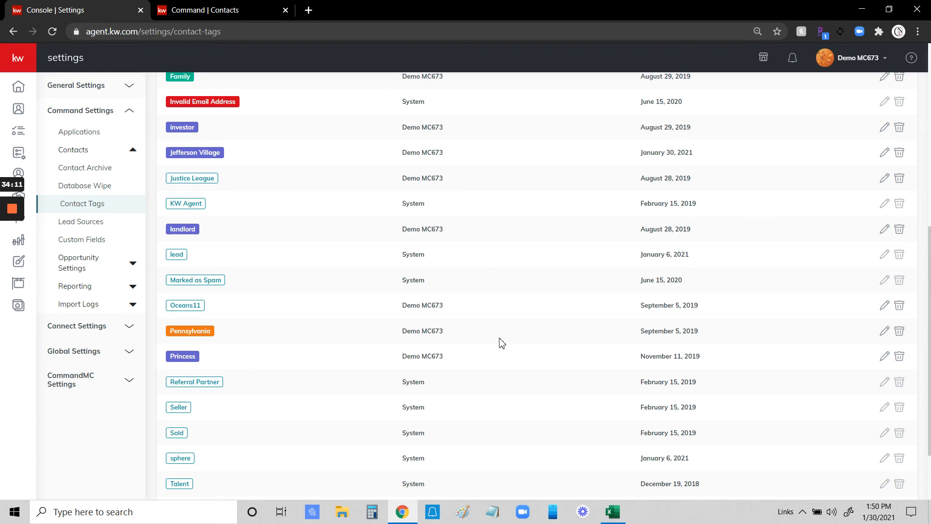
scroll(339, 335, "down", 2)
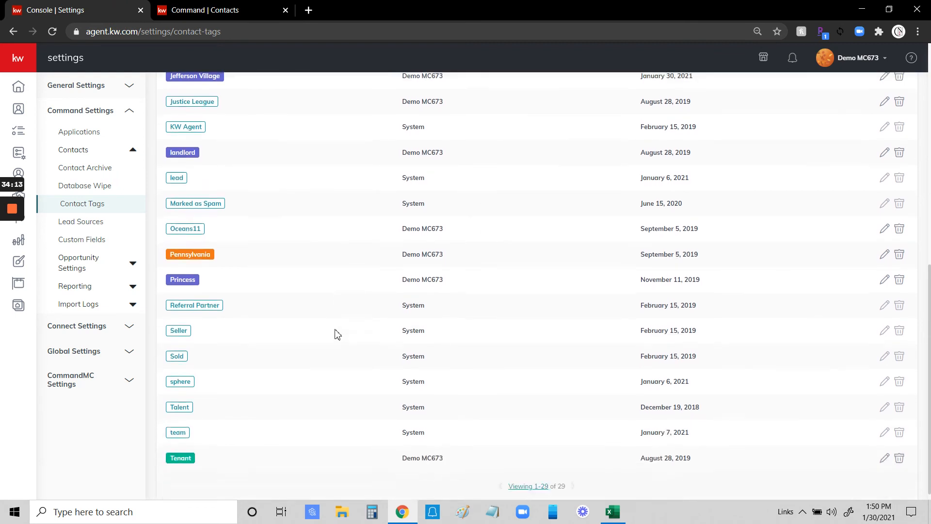
scroll(340, 327, "up", 4)
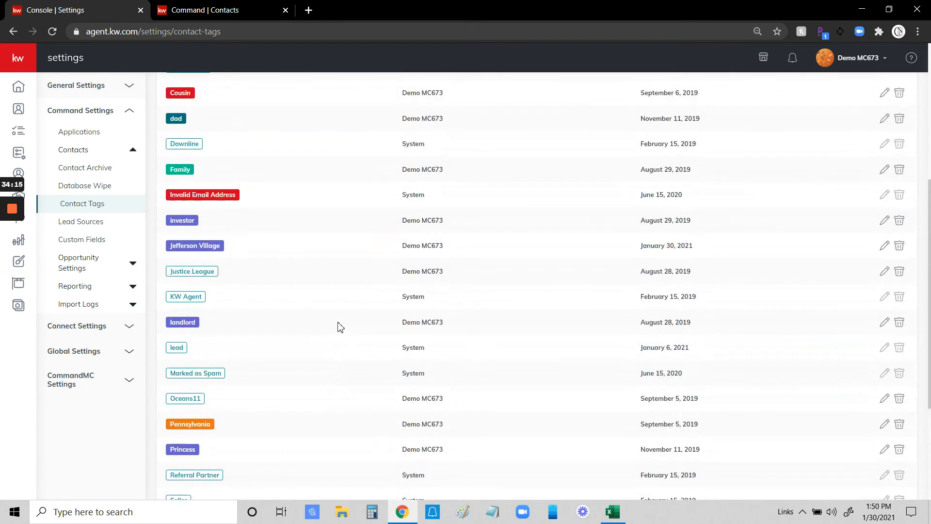
scroll(341, 326, "up", 6)
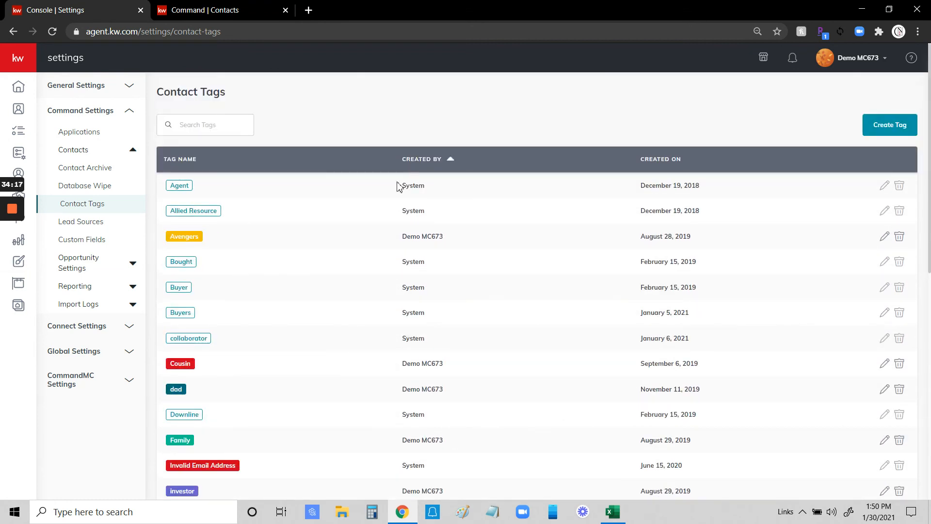
left_click(86, 223)
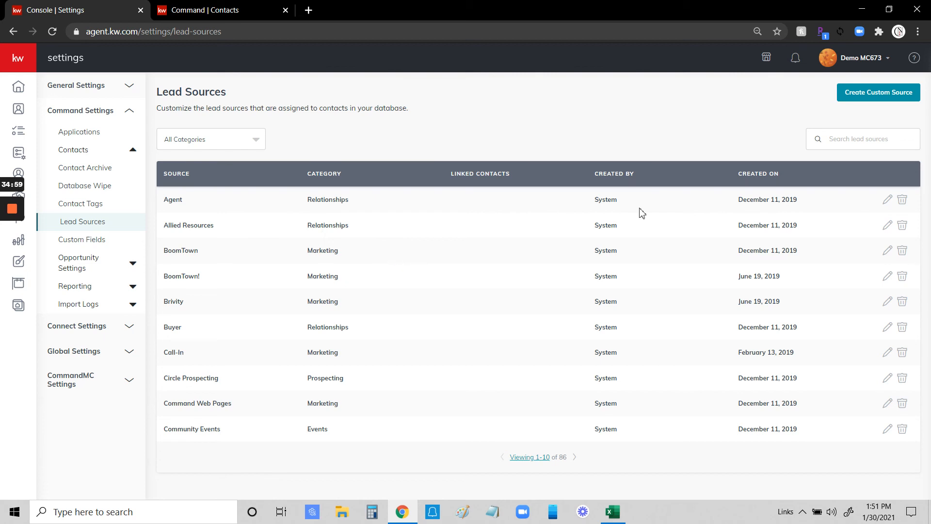
left_click(539, 458)
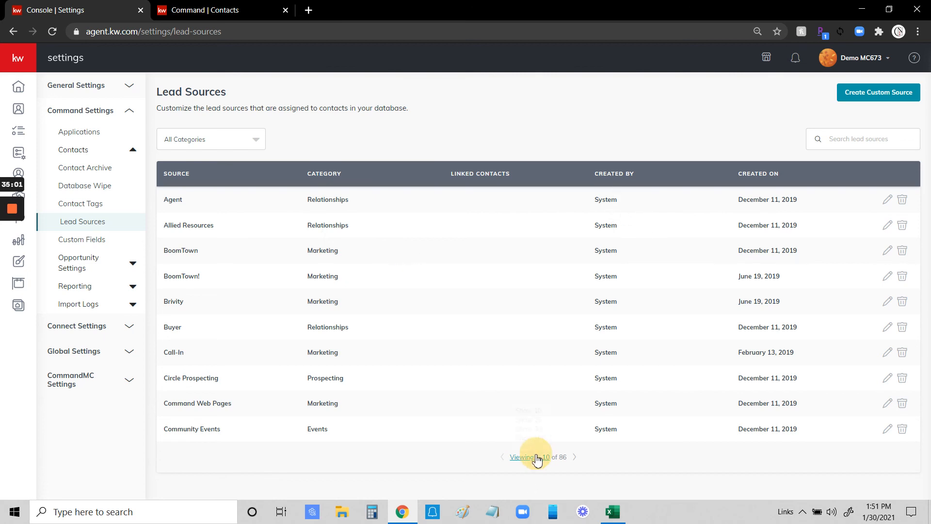
left_click(537, 438)
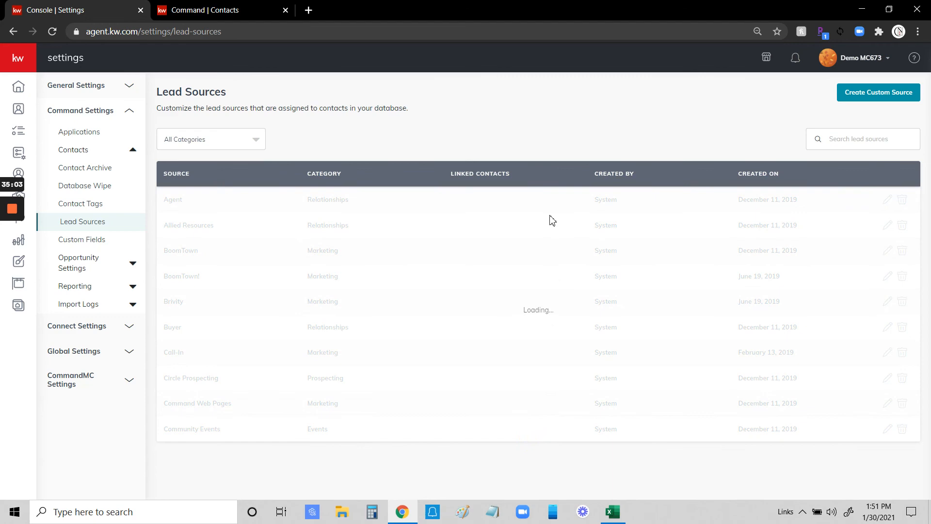
scroll(645, 269, "down", 5)
scroll(645, 270, "down", 20)
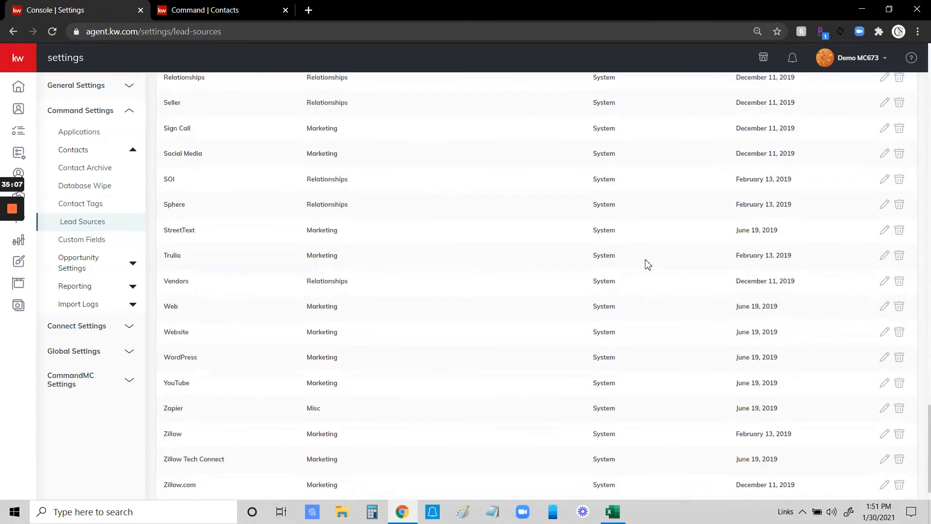
scroll(648, 264, "down", 2)
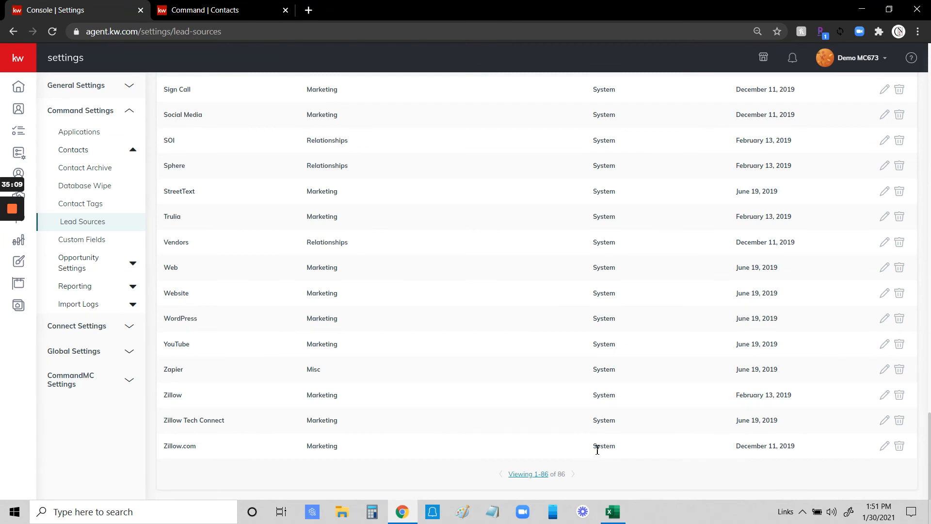
scroll(598, 450, "up", 4)
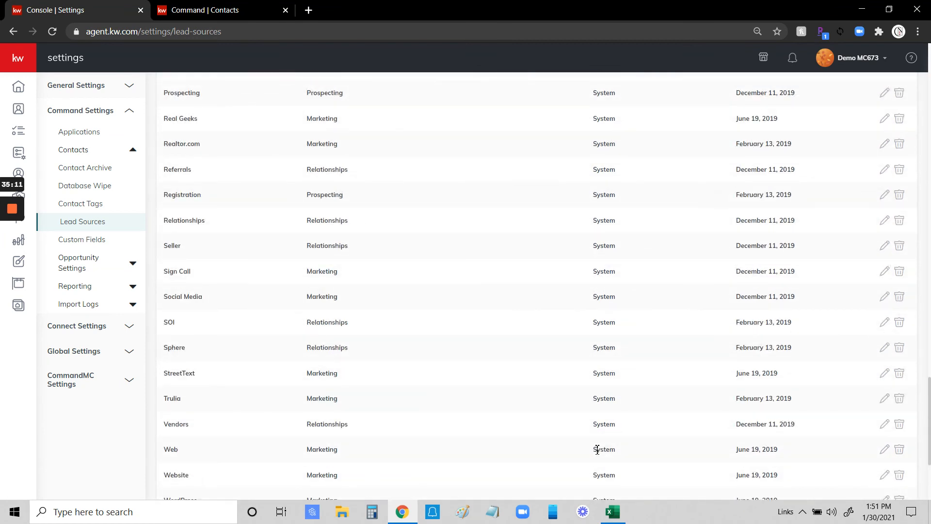
scroll(598, 450, "up", 8)
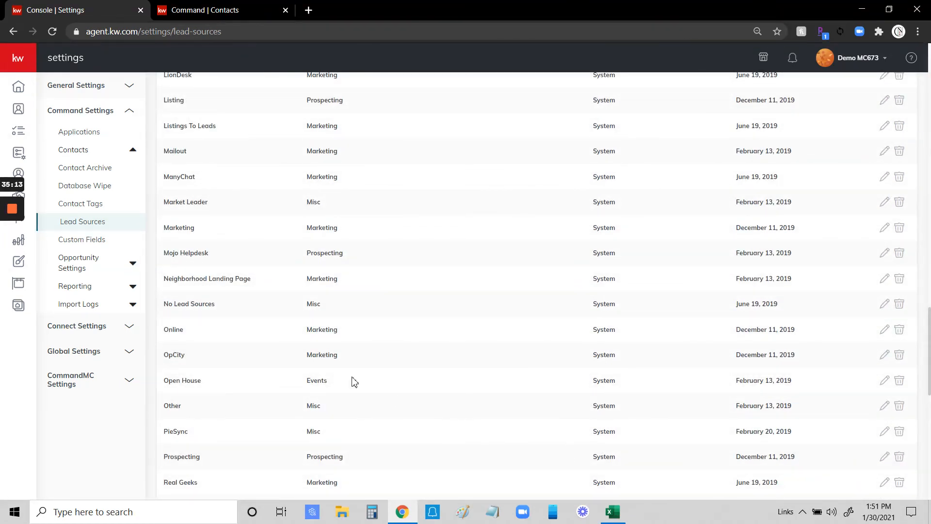
scroll(223, 241, "up", 3)
scroll(803, 248, "up", 10)
scroll(804, 248, "up", 10)
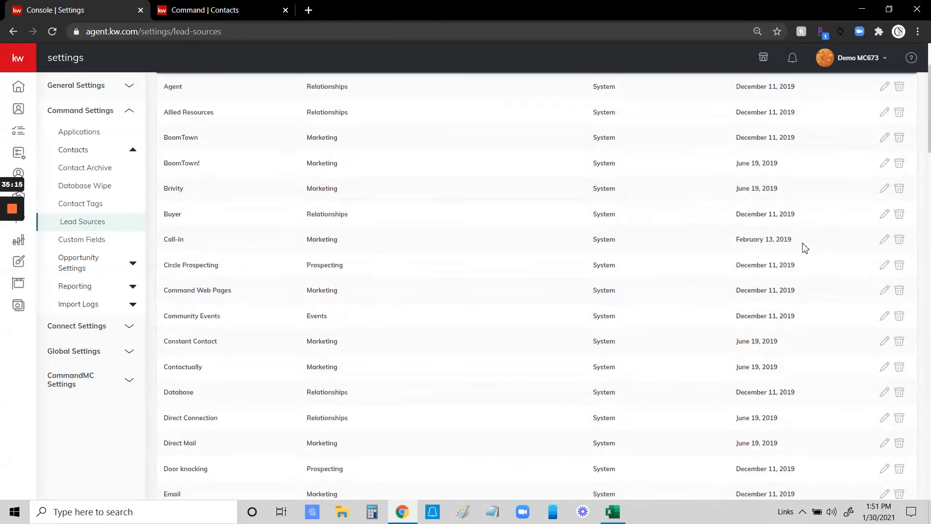
Add a custom lead source named RE Magazine under the Marketing category, bringing the total to 87.
left_click(884, 95)
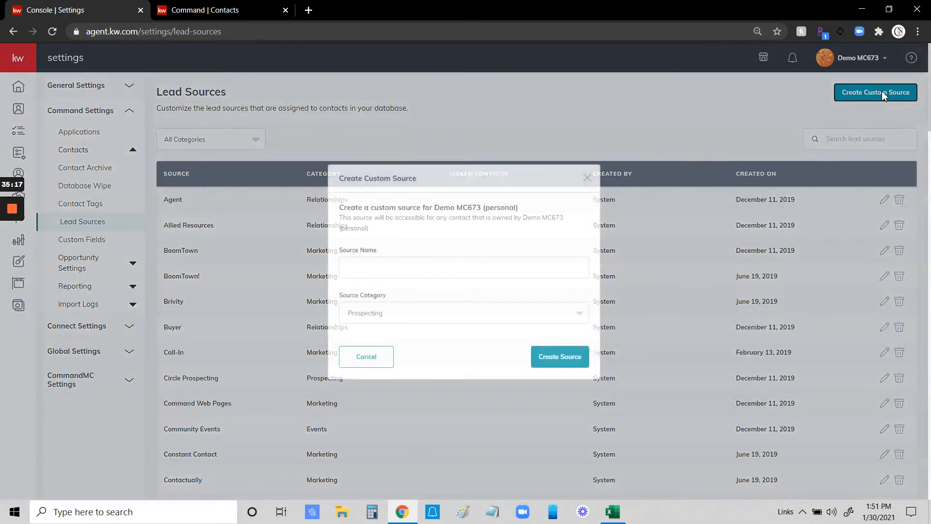
left_click(400, 271)
type("Magazine")
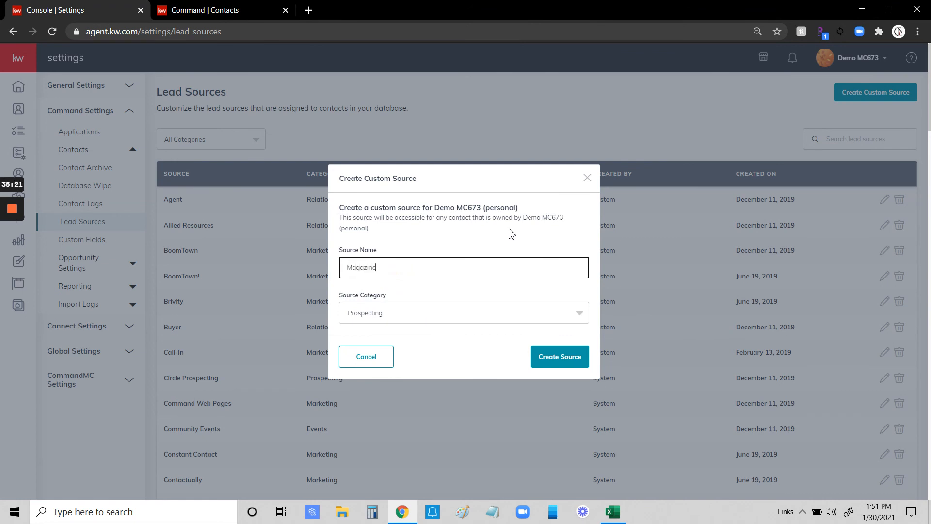
type("RE")
left_click(477, 317)
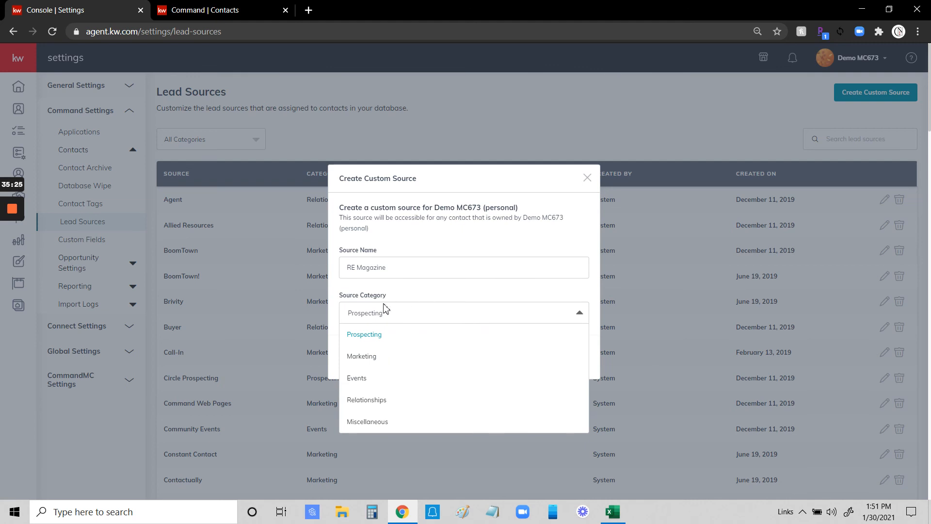
left_click(373, 357)
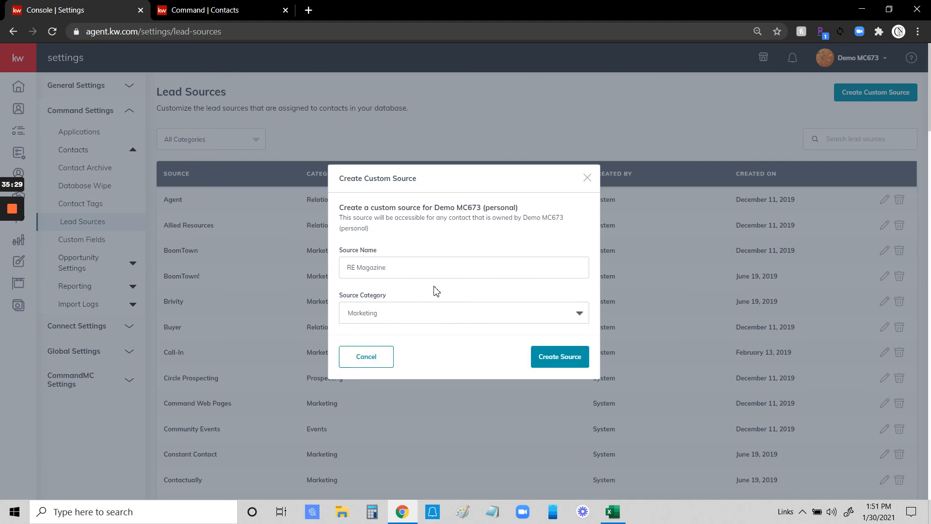
left_click(565, 361)
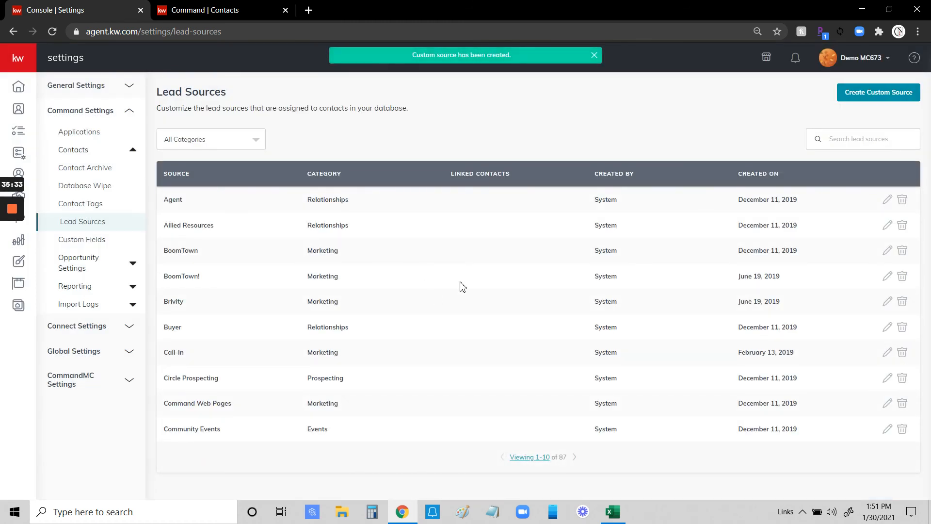
Show 50 lead sources per page.
left_click(534, 457)
left_click(534, 429)
scroll(454, 294, "down", 15)
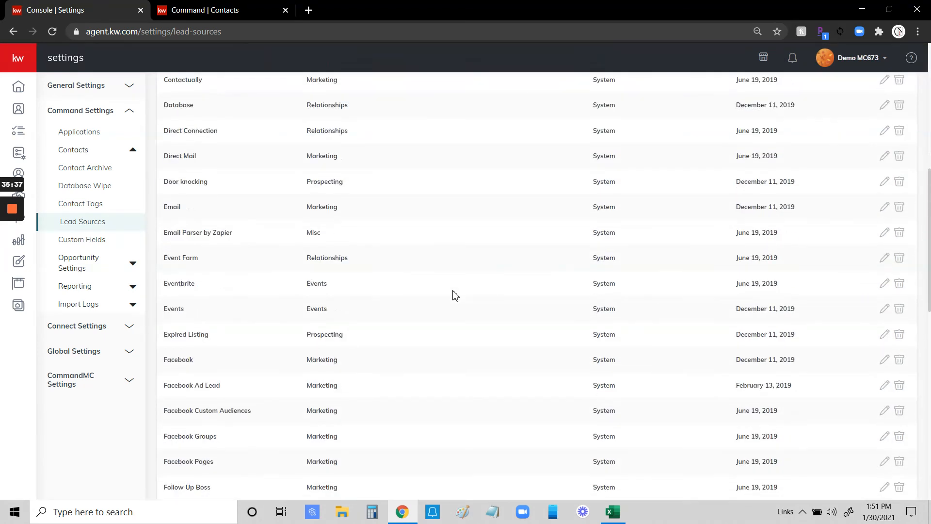
scroll(455, 295, "down", 4)
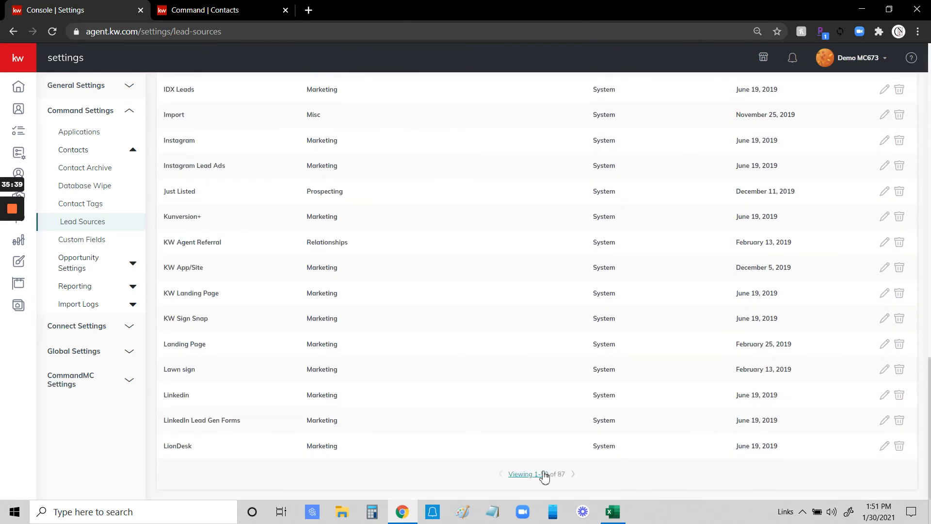
Go to page two and find RE Magazine between Prospecting and Real Geeks.
left_click(575, 475)
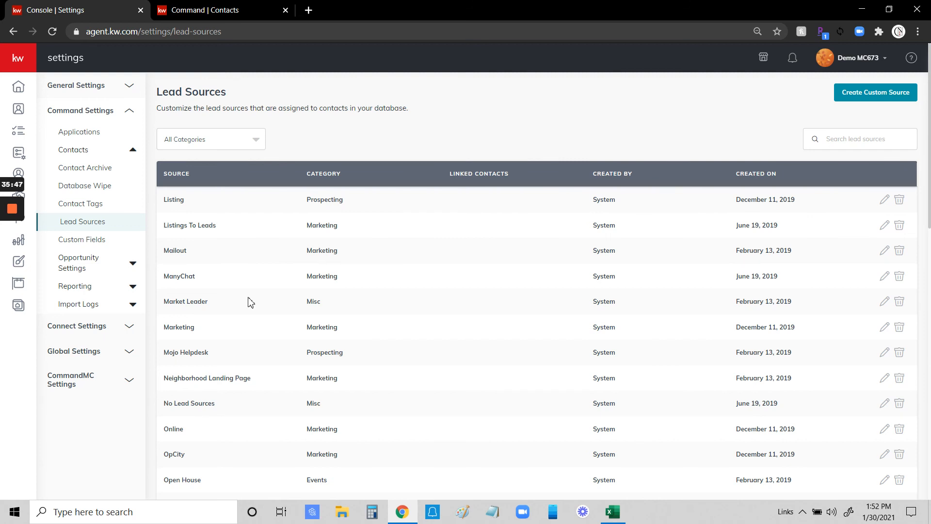
scroll(248, 301, "down", 14)
scroll(353, 291, "up", 4)
scroll(354, 291, "up", 1)
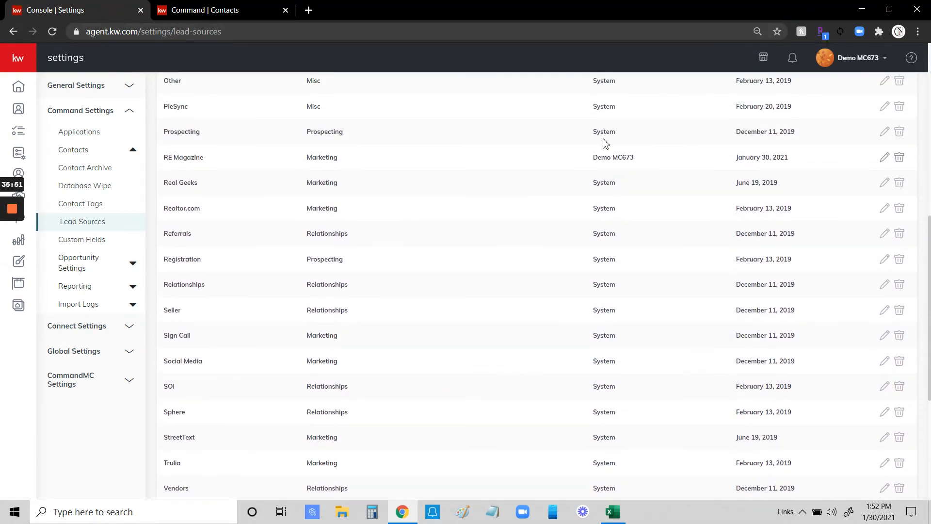
scroll(274, 181, "up", 5)
scroll(277, 182, "up", 4)
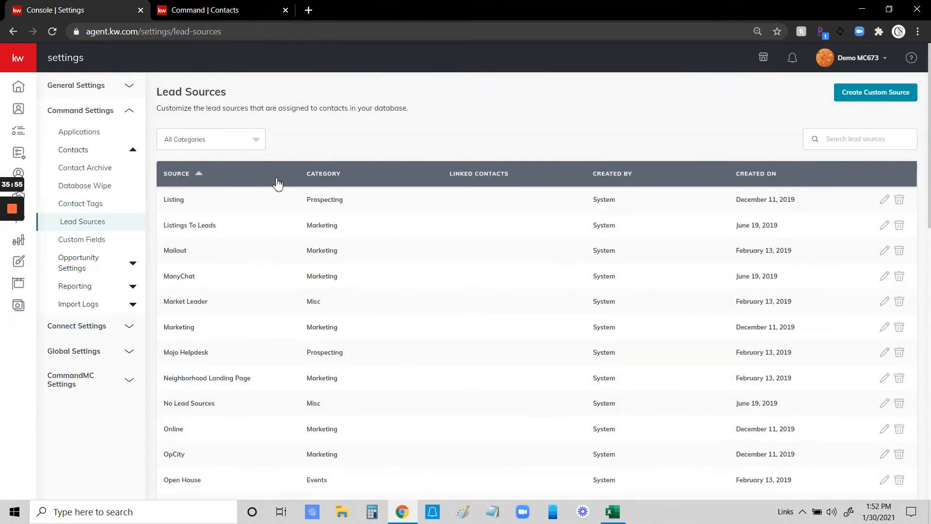
scroll(277, 183, "down", 4)
scroll(273, 175, "up", 2)
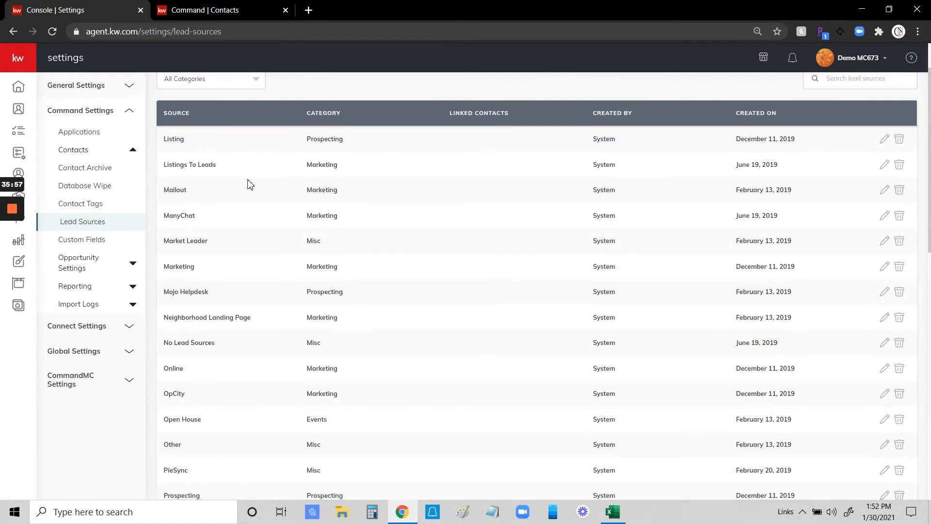
scroll(216, 204, "down", 3)
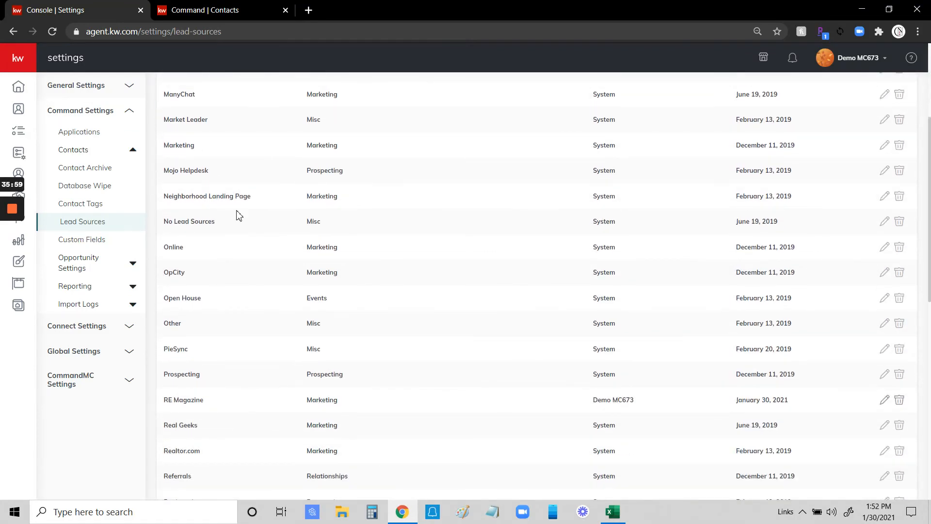
scroll(233, 218, "down", 3)
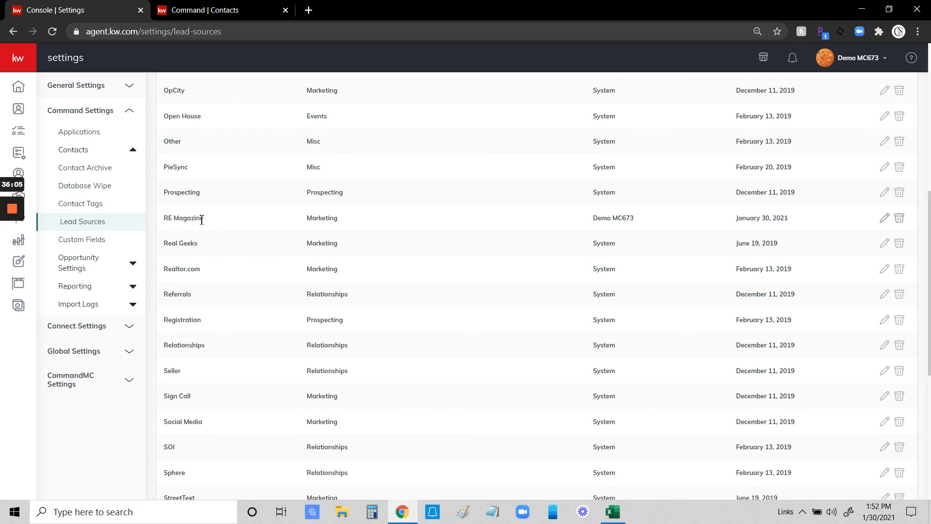
Delete the RE Magazine lead source, then go to Custom Fields showing Pie Flavor.
left_click(900, 219)
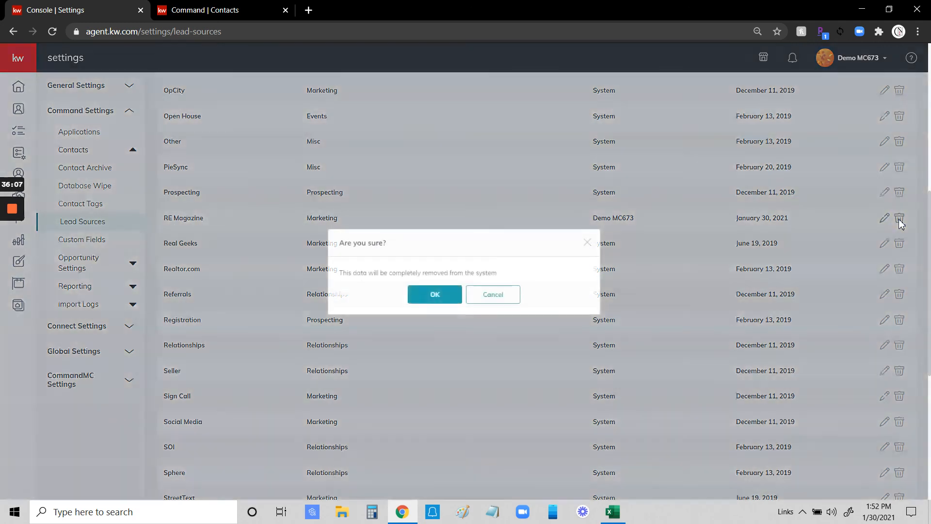
left_click(440, 297)
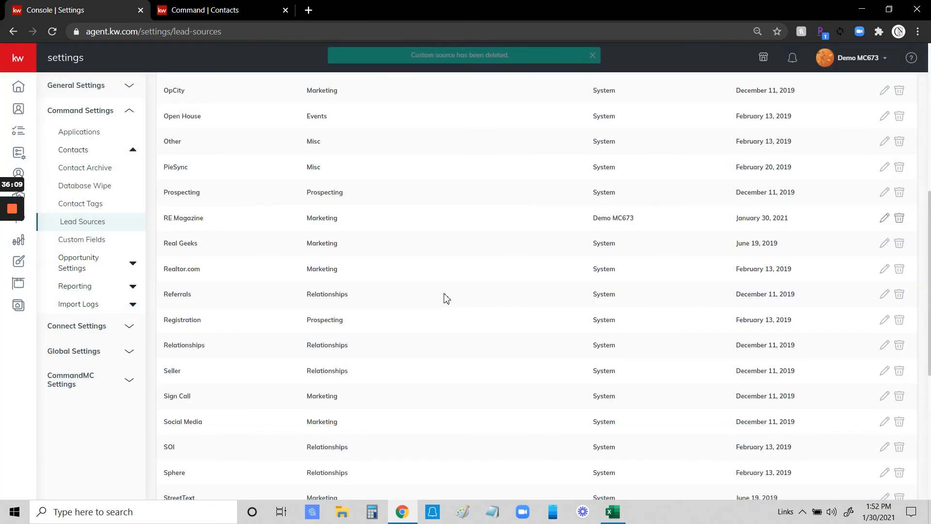
left_click(74, 243)
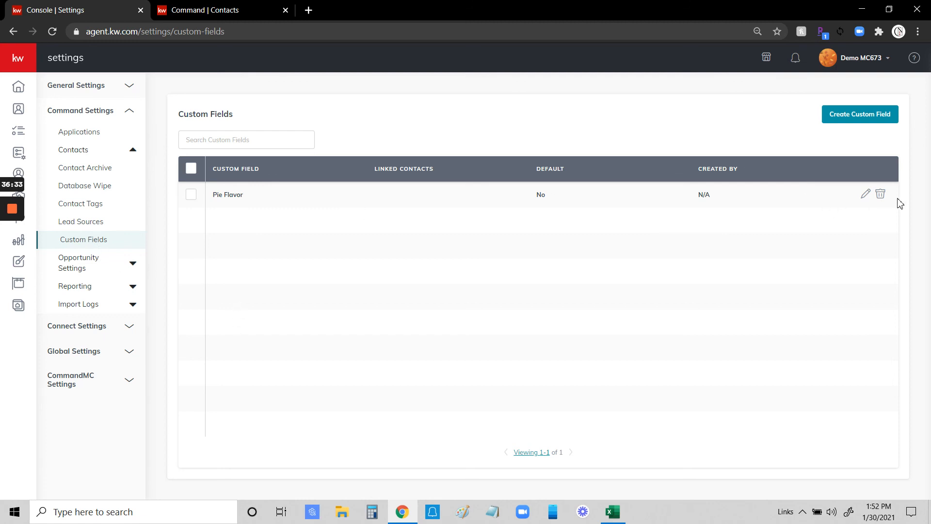
Remove the Pie Flavor custom field so Custom Fields shows no rows, then return to Home.
left_click(880, 194)
left_click(498, 329)
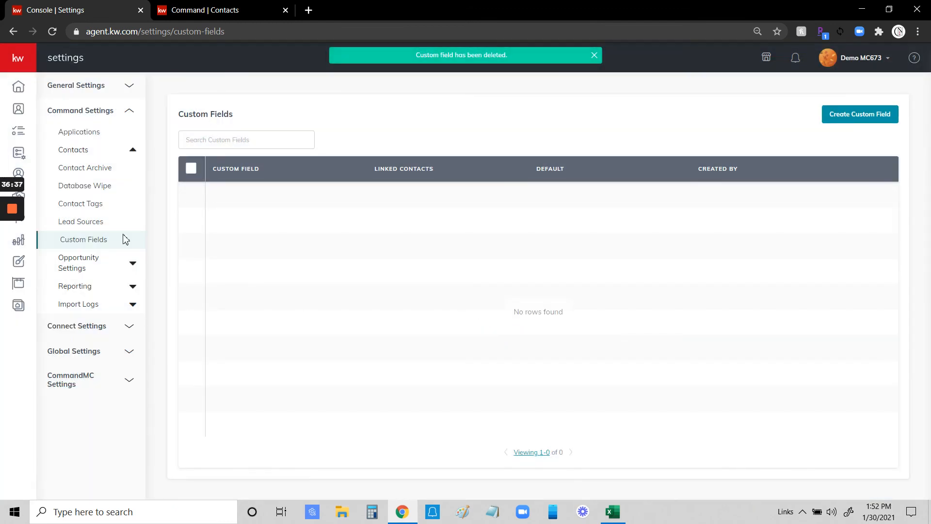
left_click(100, 151)
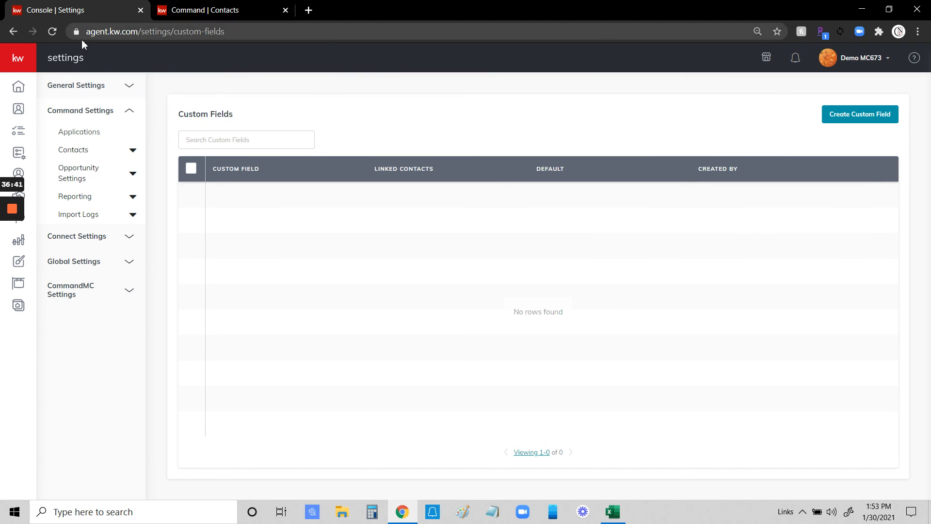
left_click(19, 88)
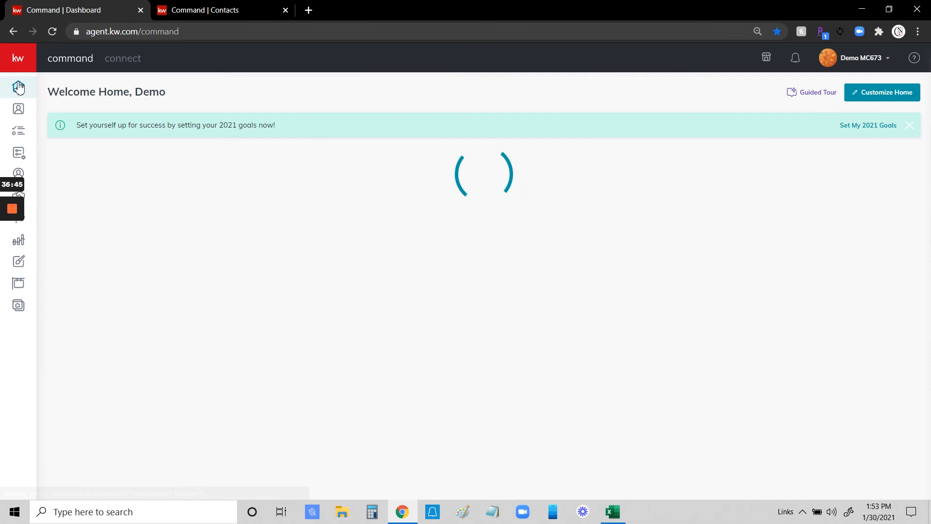